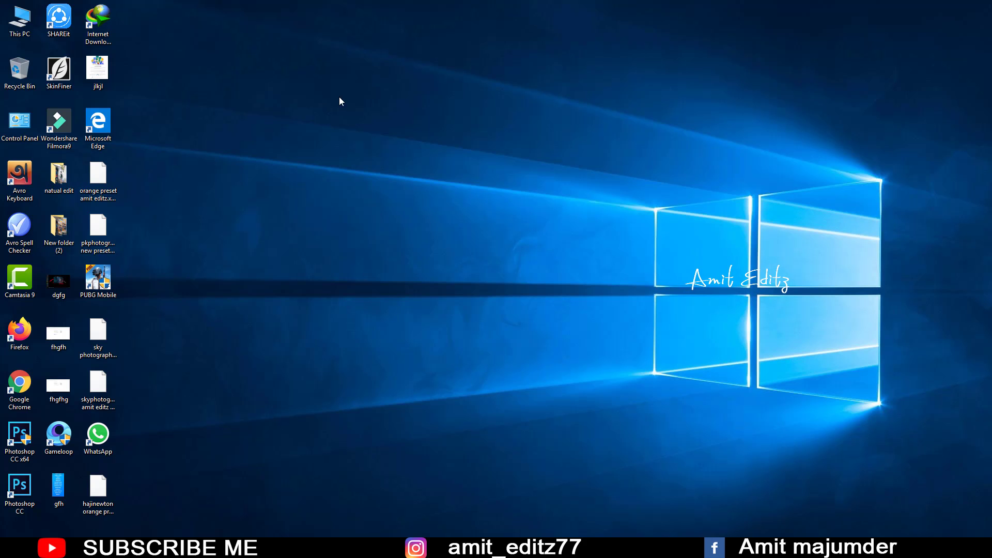
Bring DSC_0070.JPG from Explorer into Photoshop and dock it as its own document tab.
right_click(340, 101)
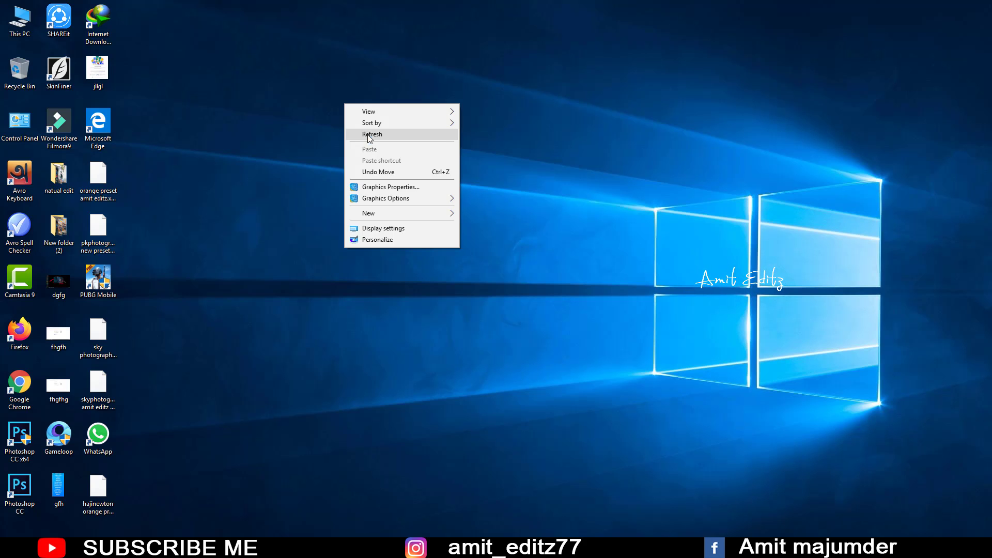
left_click(356, 134)
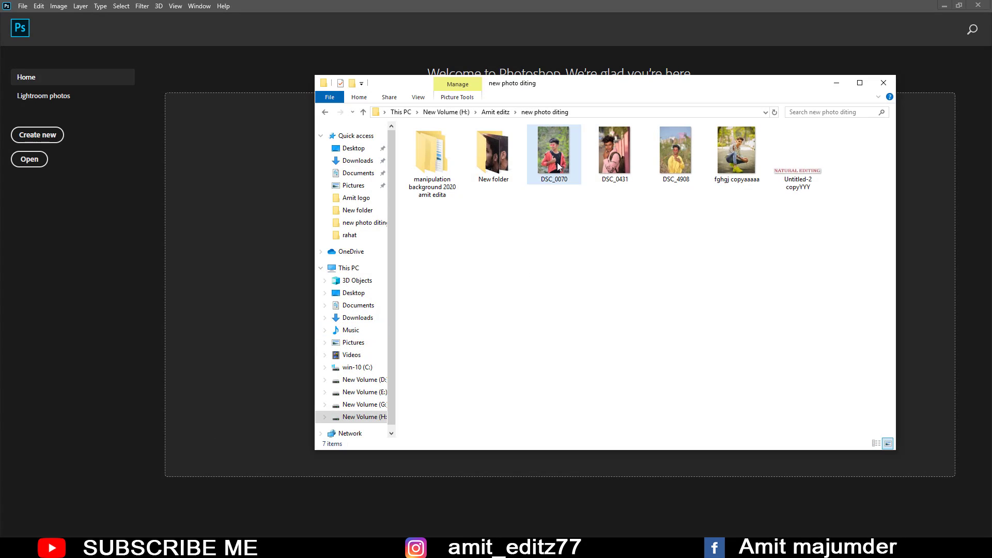
left_click_drag(549, 173, 254, 314)
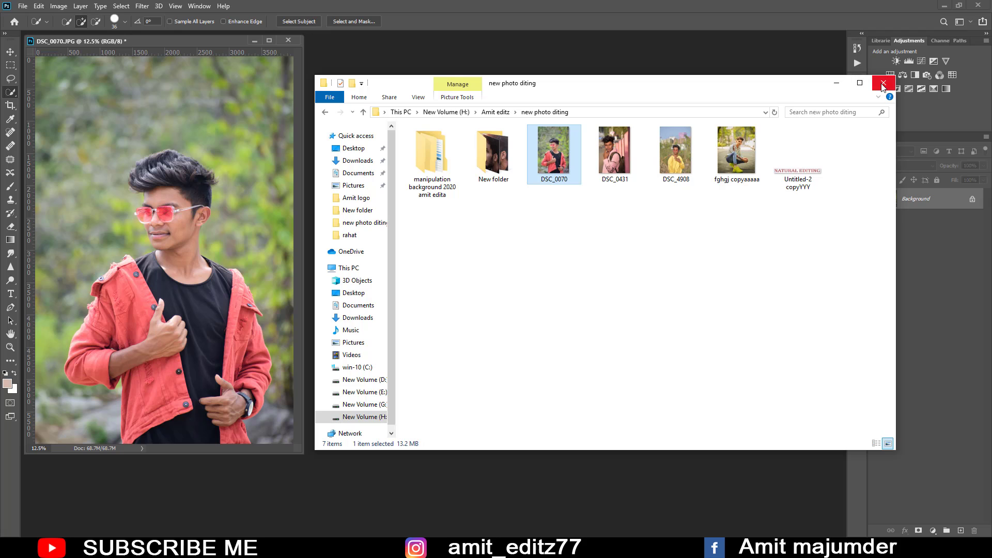
left_click(836, 83)
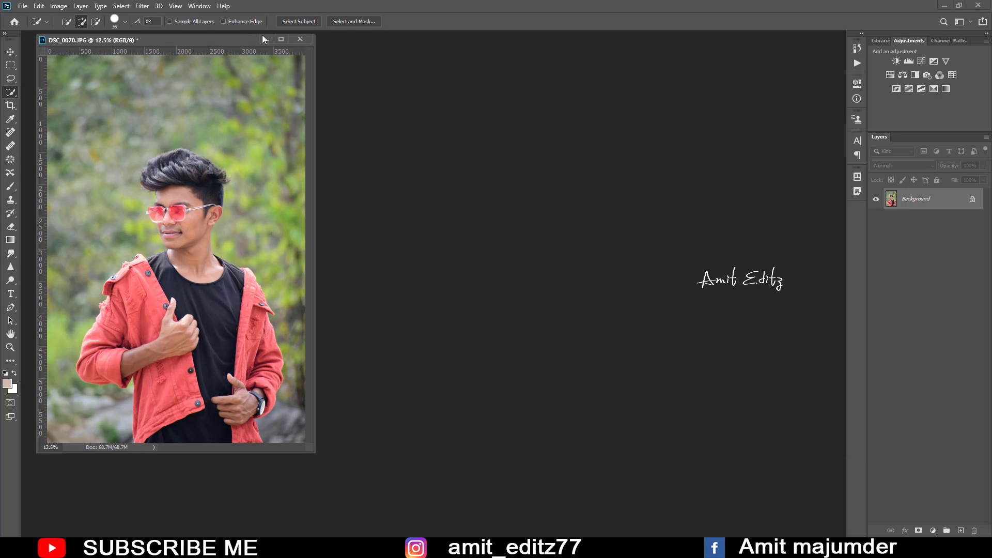
left_click_drag(249, 41, 288, 33)
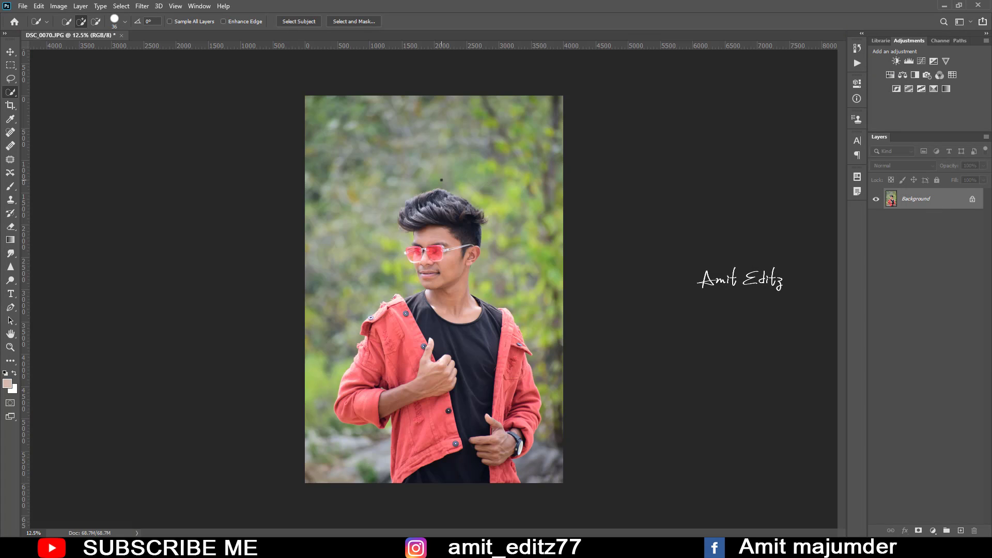
Apply Reduce Noise with Strength 4, Preserve Details 10% and Reduce Color Noise 100%.
left_click(141, 6)
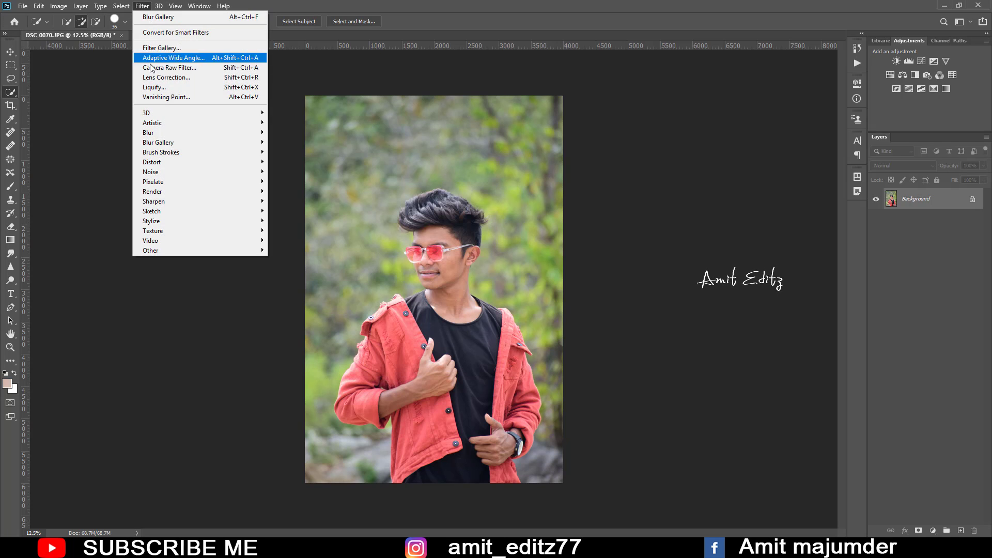
mouse_move(199, 172)
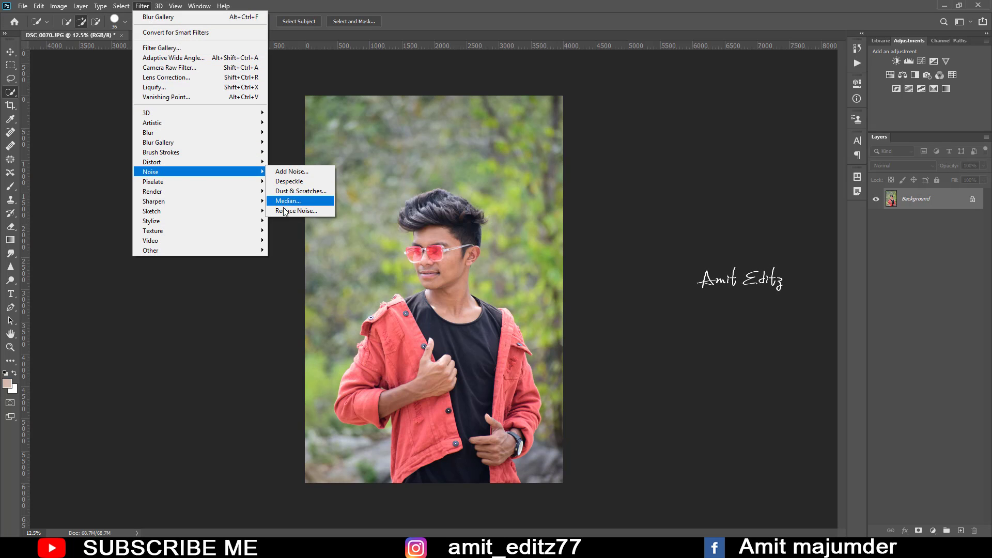
left_click(300, 212)
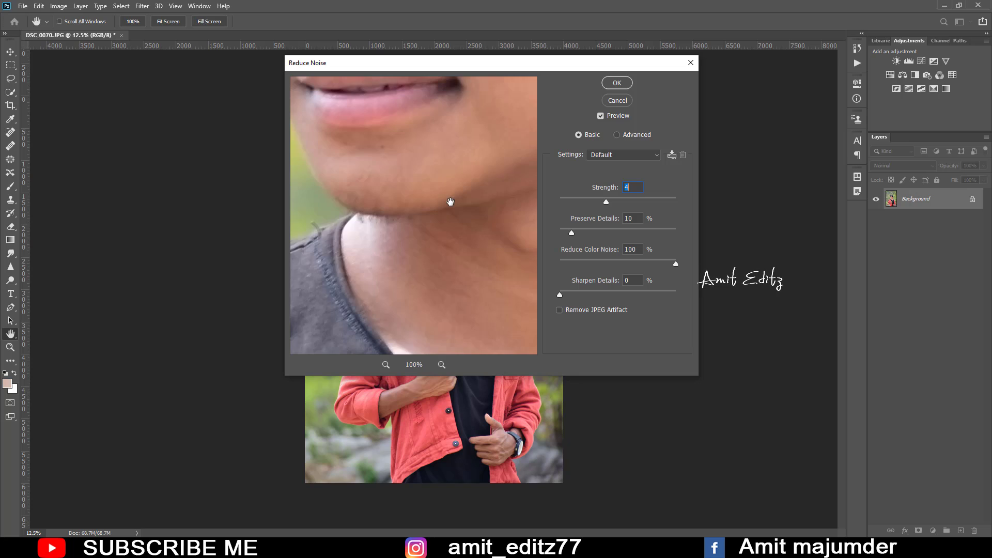
mouse_move(445, 176)
left_mouse_down()
mouse_move(454, 199)
mouse_move(452, 276)
left_mouse_up()
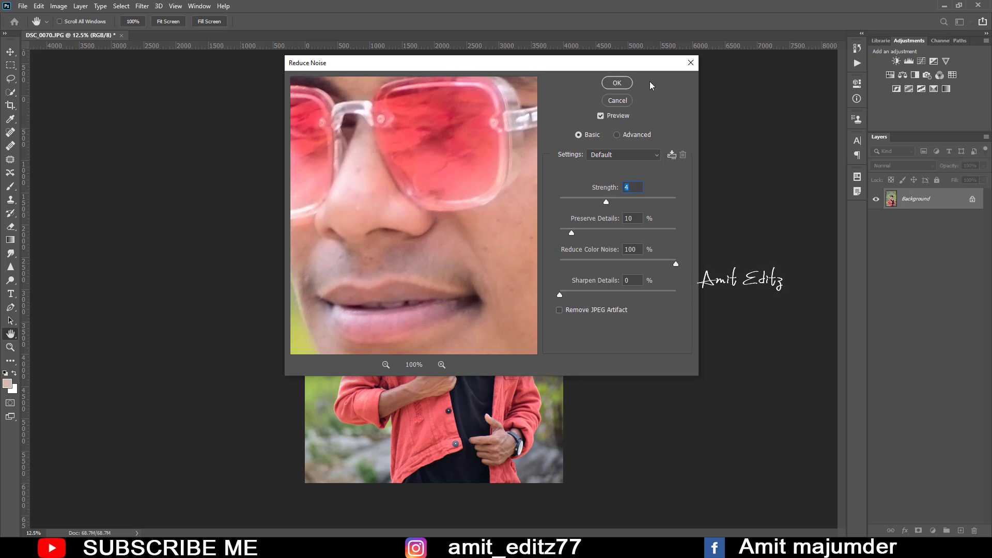
left_click(617, 83)
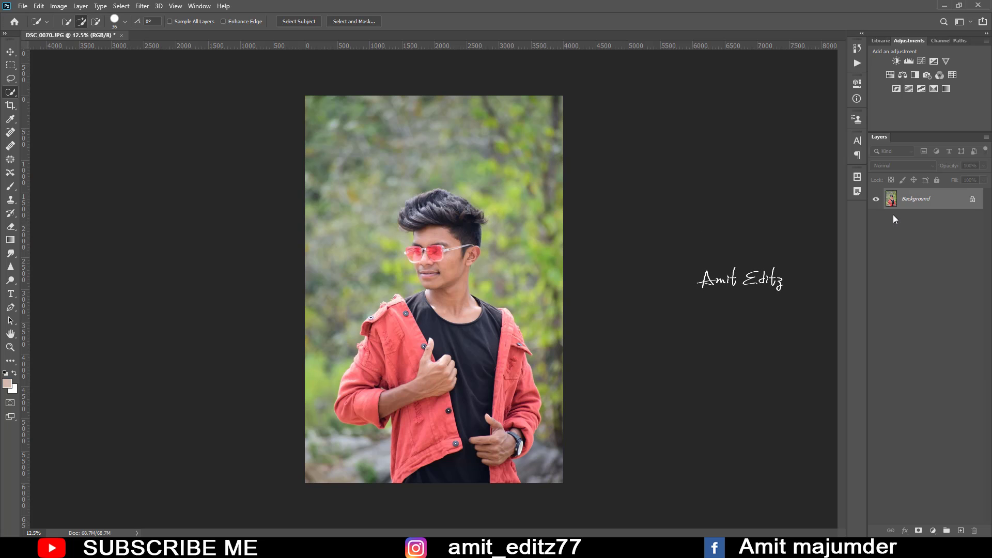
Unlock the Background into Layer 0 and box-select the man with Object Selection.
left_click(973, 200)
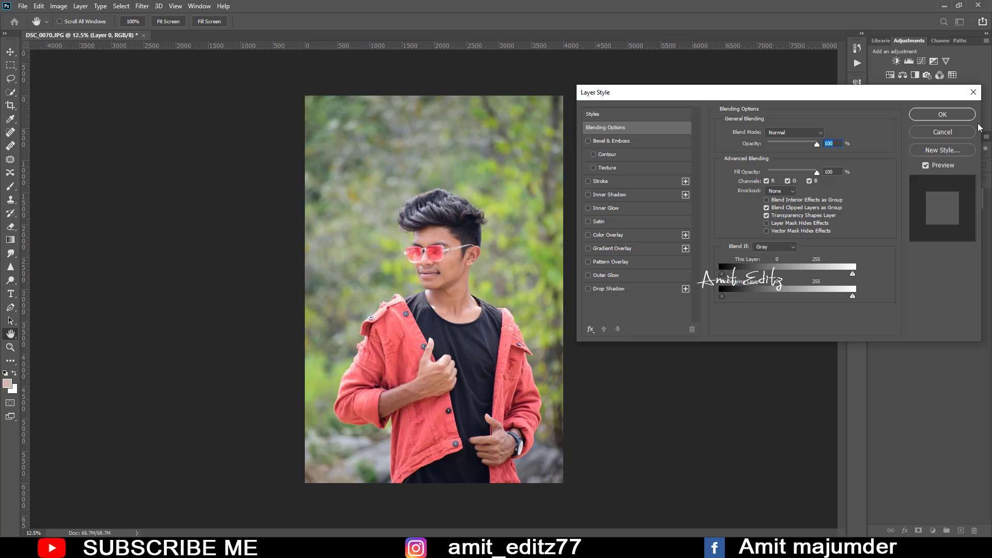
left_click(942, 131)
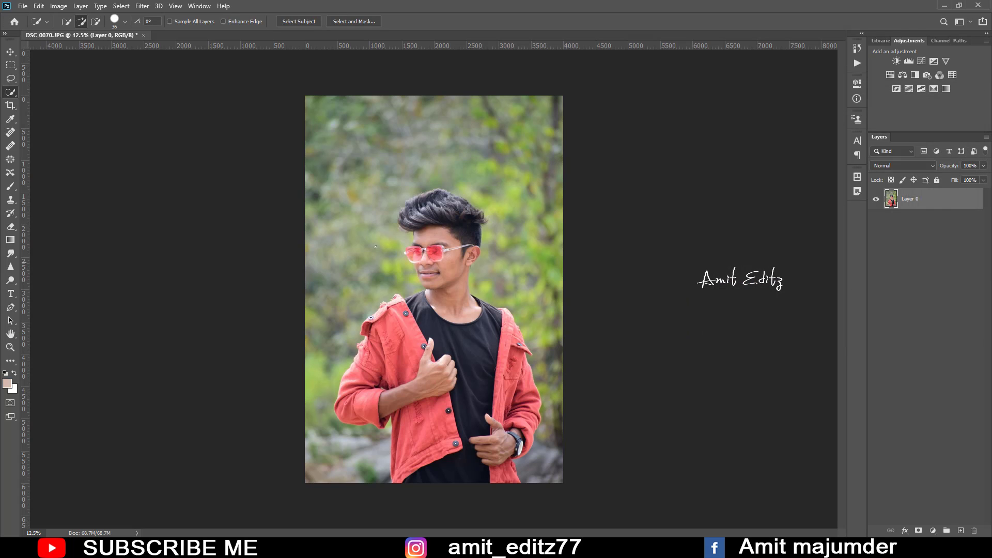
right_click(10, 92)
left_click(49, 91)
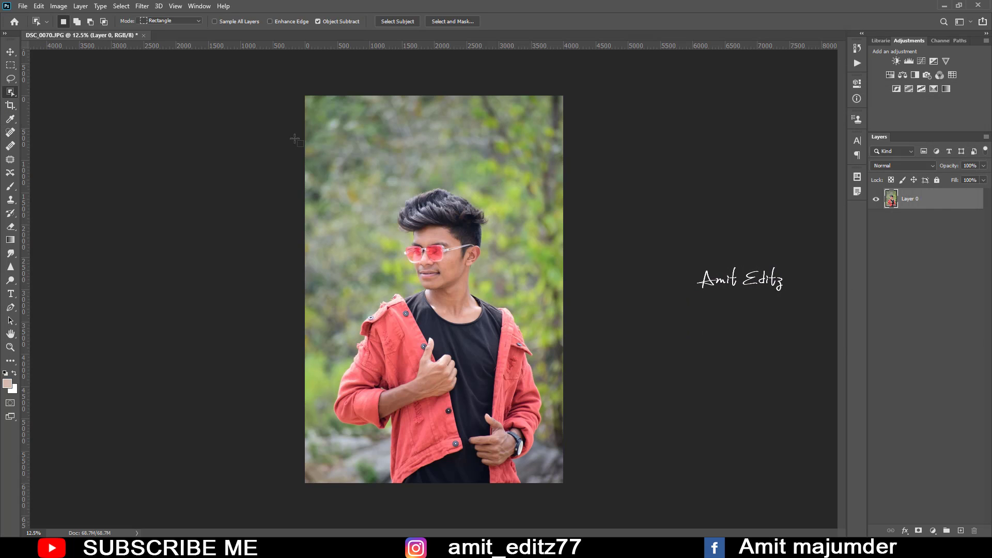
left_click_drag(315, 170, 551, 484)
Add the jacket, chest, hand and watch to the selection with Quick Selection.
right_click(10, 92)
left_click(51, 102)
scroll(416, 240, "up", 5)
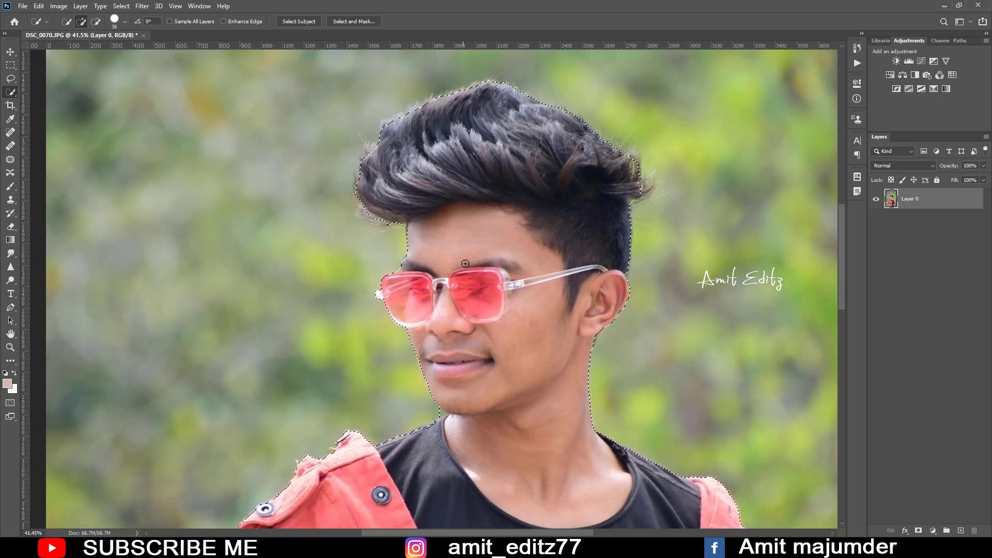
left_click_drag(469, 387, 465, 222)
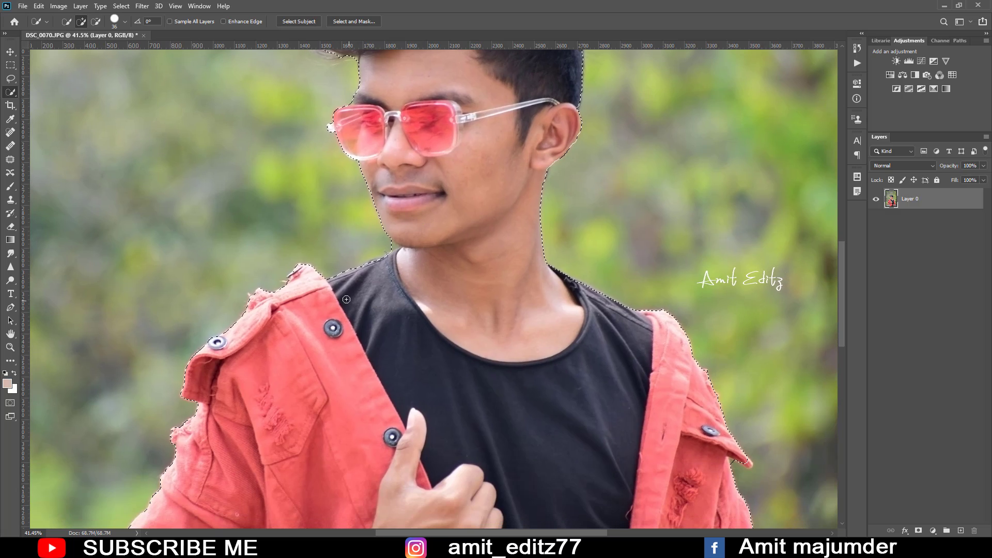
mouse_move(594, 439)
left_mouse_down()
mouse_move(606, 252)
mouse_move(582, 187)
left_mouse_up()
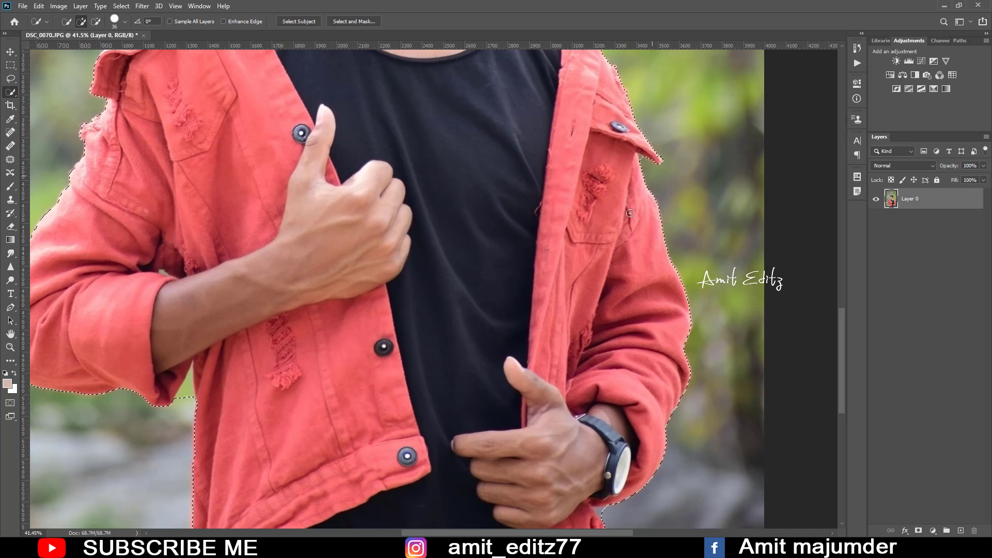
left_click_drag(574, 248, 523, 106)
Refine the selection along the jacket edge, face, neck and hair, subtracting with Alt, then fit the view.
key("alt")
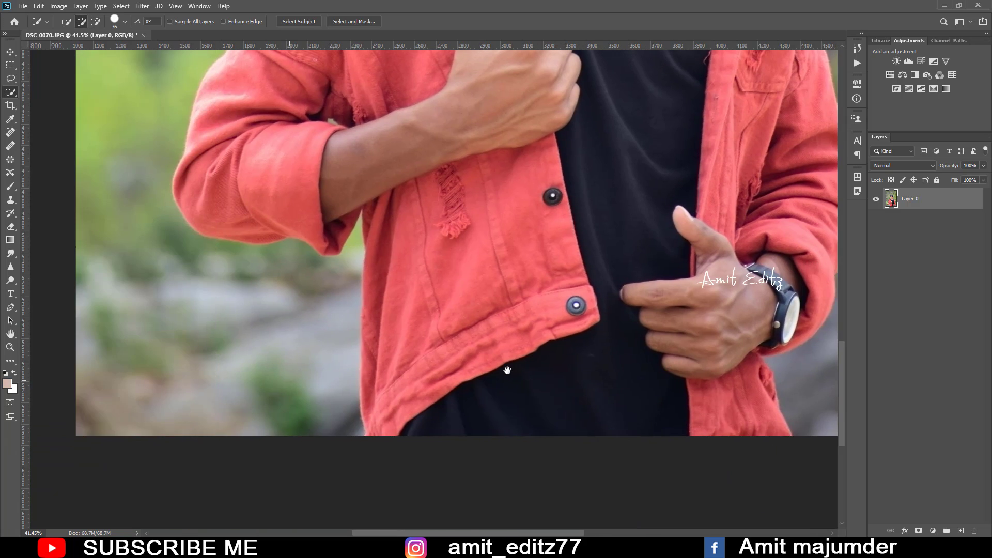
left_click_drag(430, 372, 651, 362)
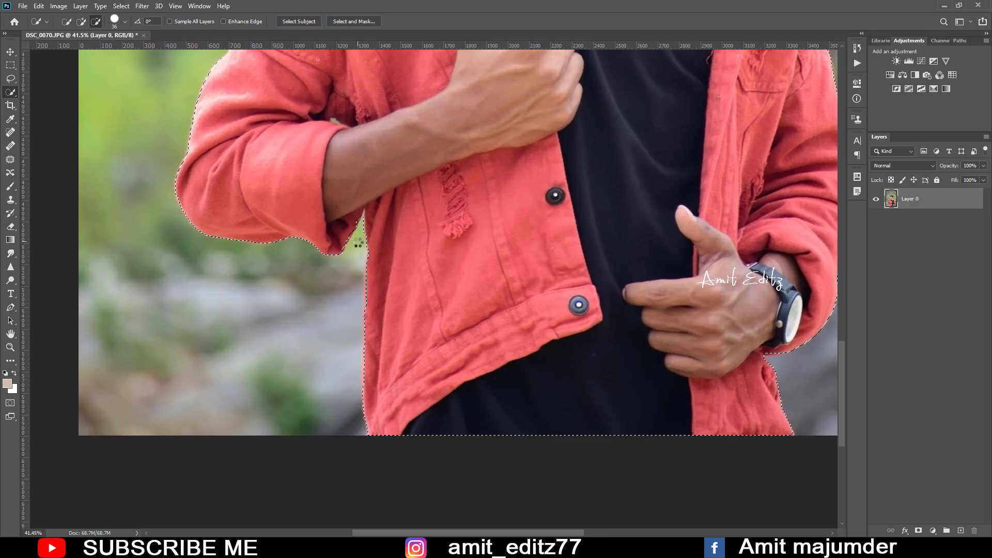
left_click_drag(288, 206, 372, 332)
left_click_drag(331, 170, 352, 270)
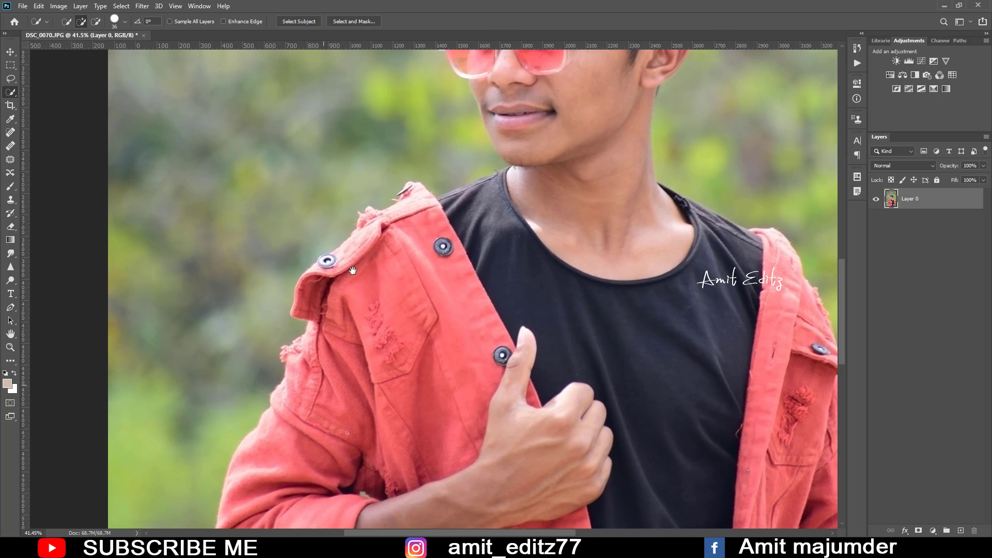
scroll(352, 270, "down", 1)
scroll(467, 183, "up", 1)
scroll(451, 250, "up", 1)
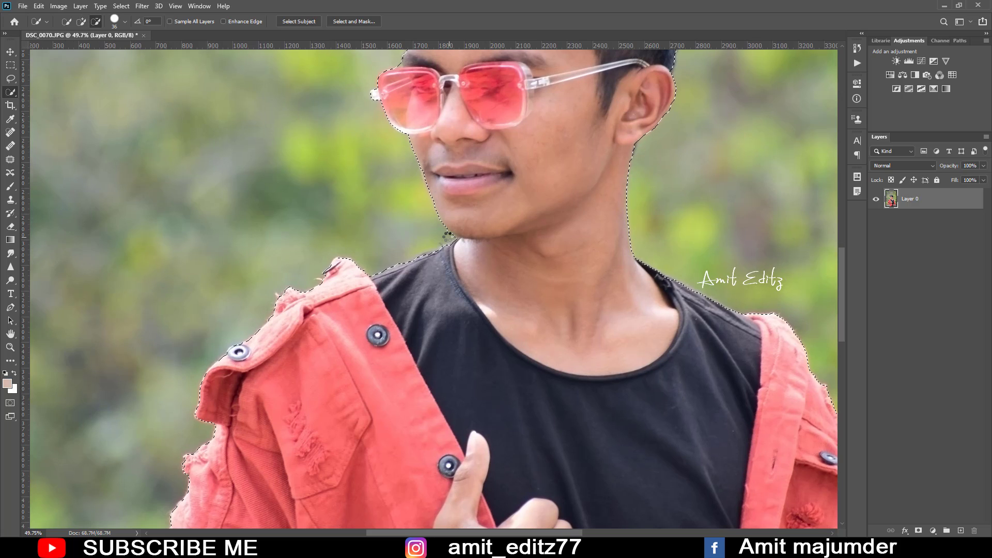
left_click_drag(460, 159, 450, 230)
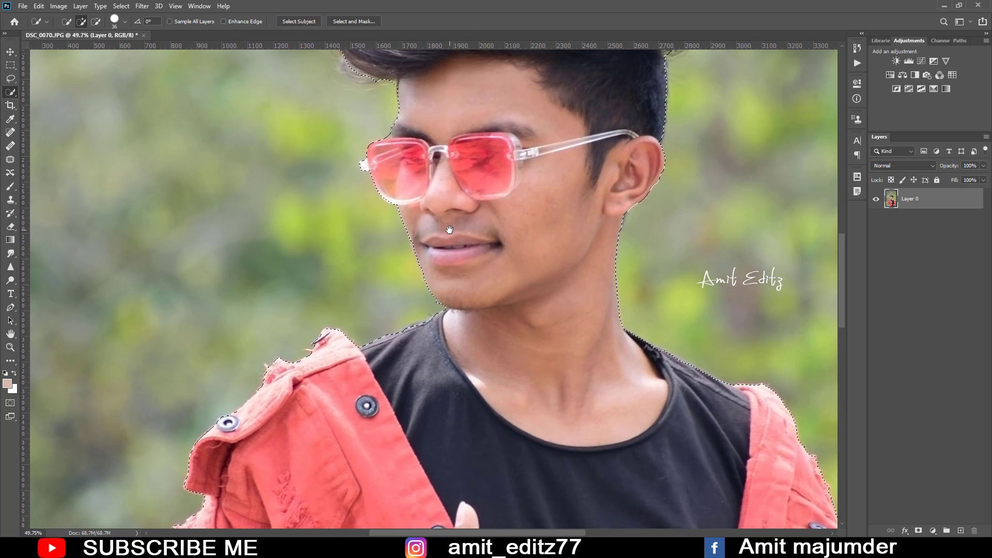
left_click_drag(457, 147, 449, 300)
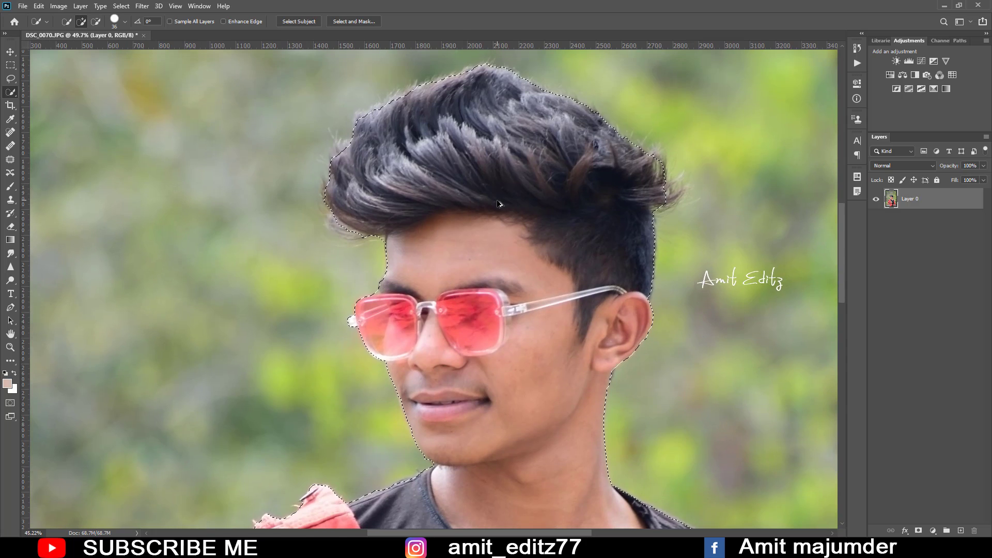
key("ctrl+minus")
key("ctrl+0")
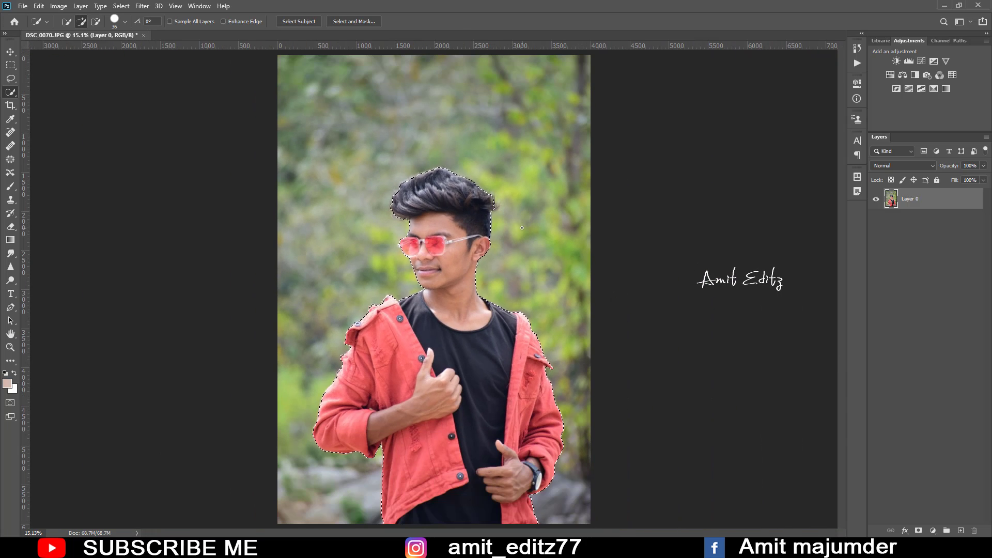
Mask Layer 0 to the man, duplicate it, and delete the mask from Layer 0.
left_click(918, 530)
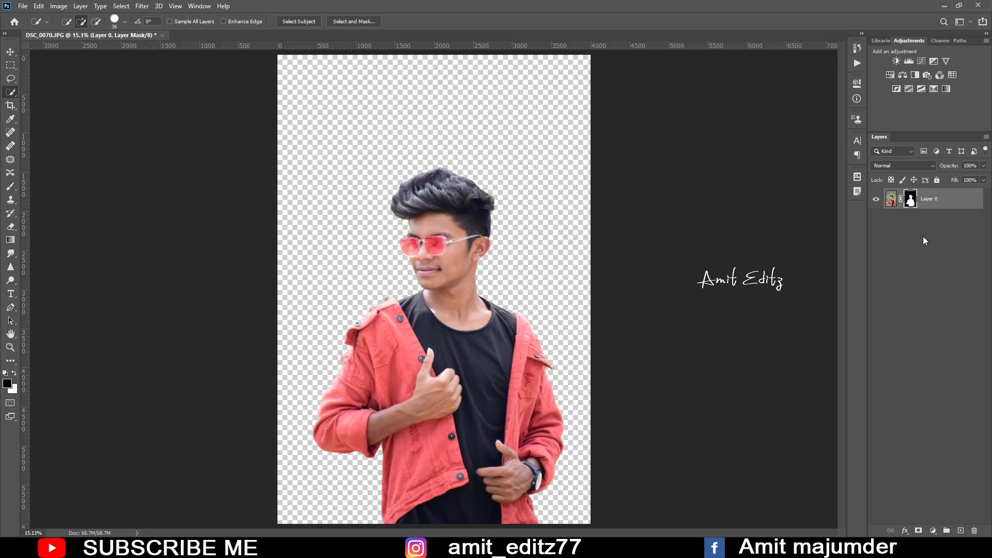
left_click_drag(938, 204, 960, 530)
right_click(909, 221)
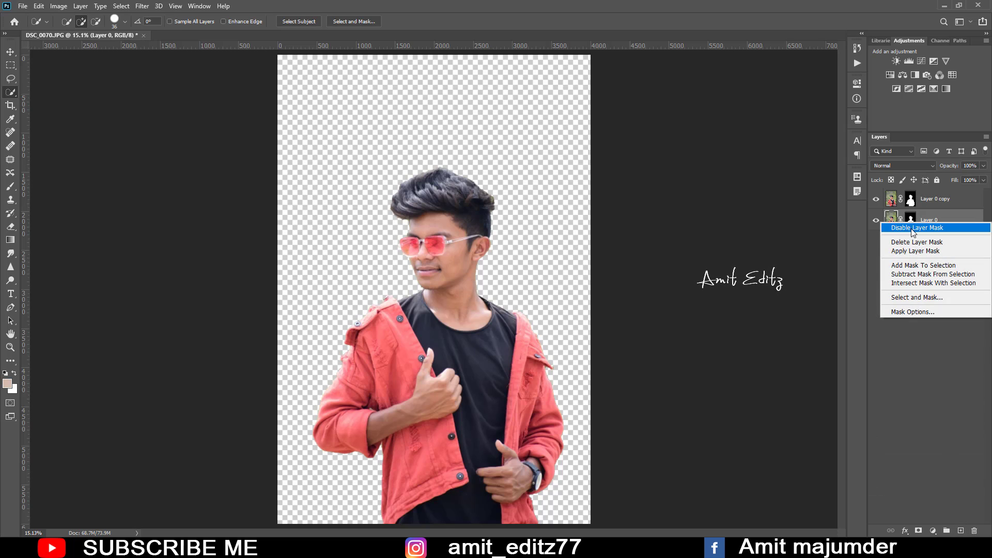
left_click(905, 354)
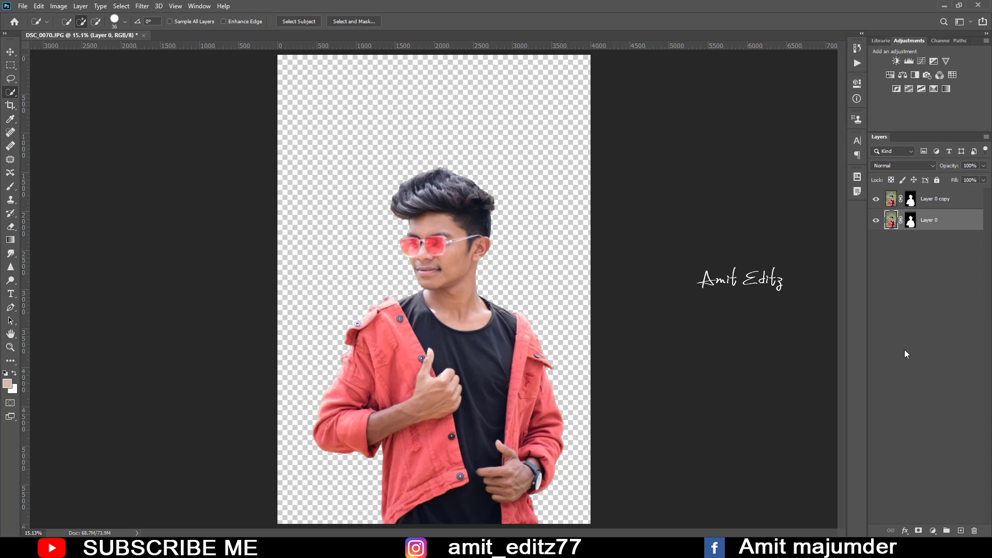
left_click(911, 222)
right_click(911, 224)
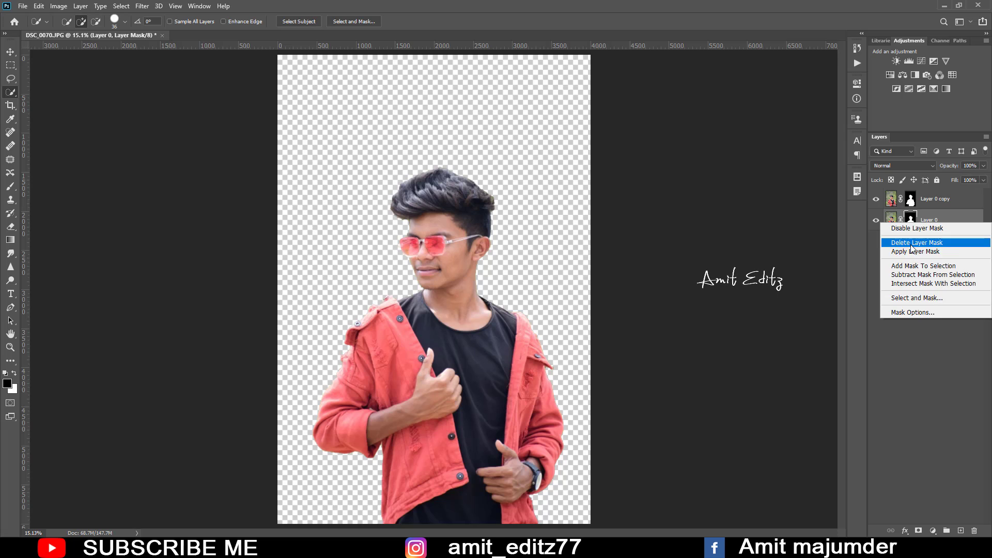
left_click(914, 243)
Apply the mask on Layer 0 copy, load its outline as a selection, hide it, and select Layer 0.
right_click(911, 200)
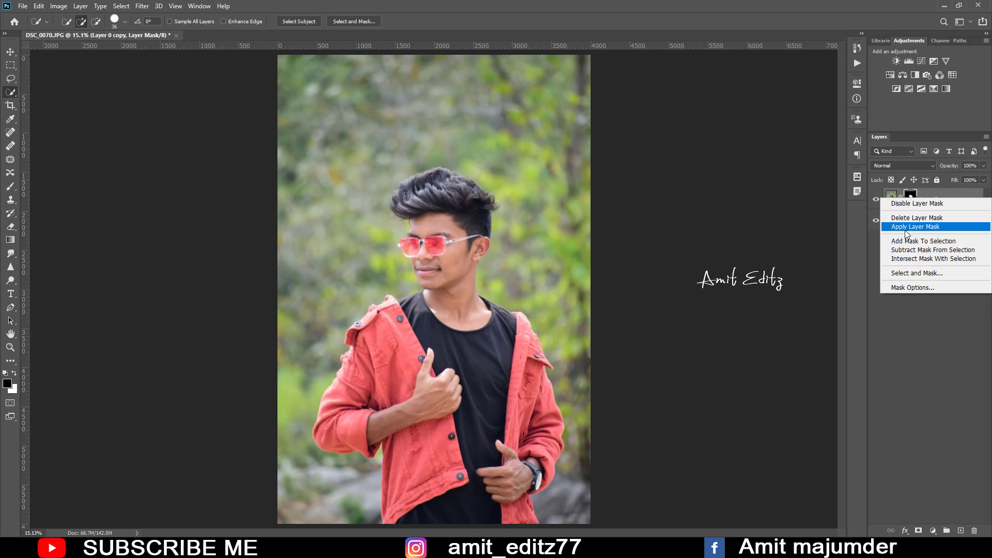
left_click(905, 224)
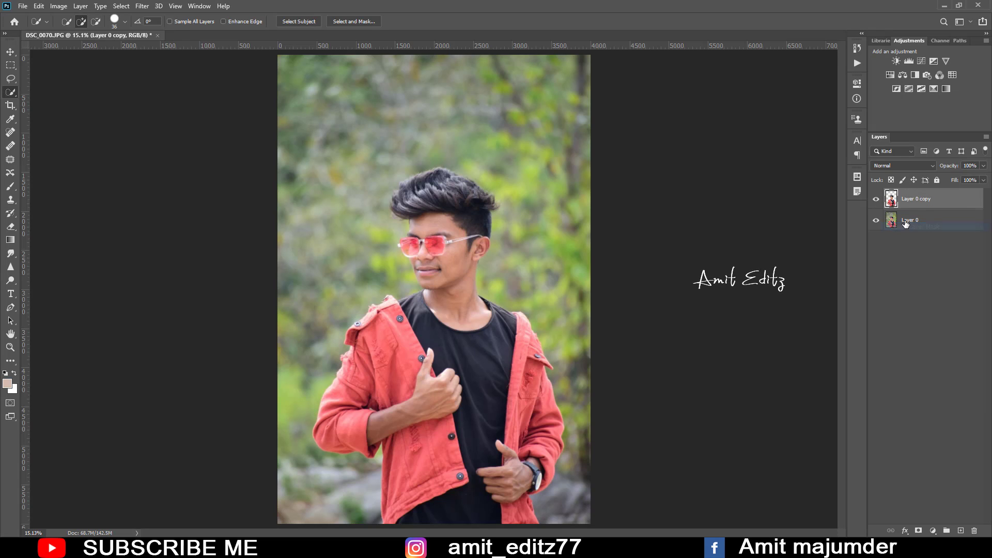
left_click(895, 206, "ctrl")
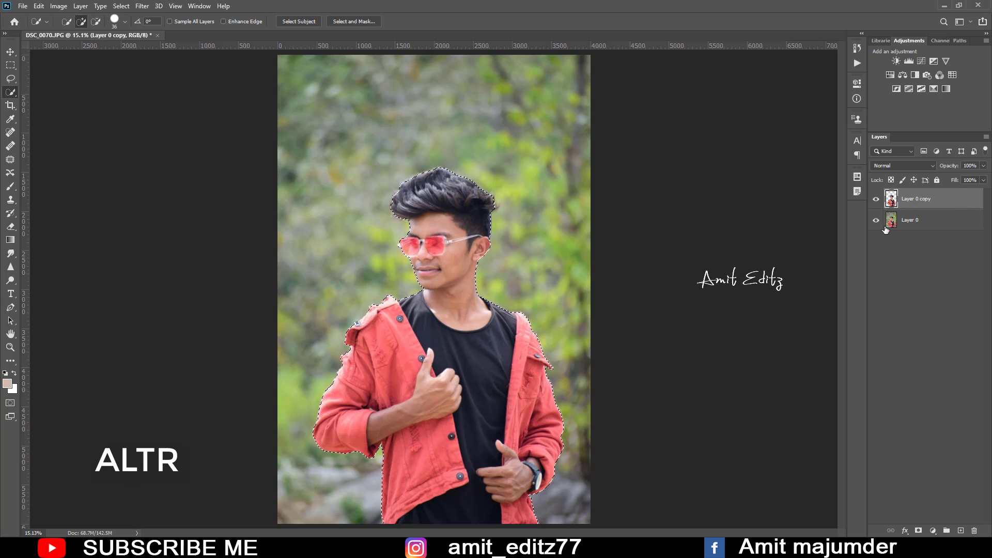
left_click(876, 198)
left_click(896, 223)
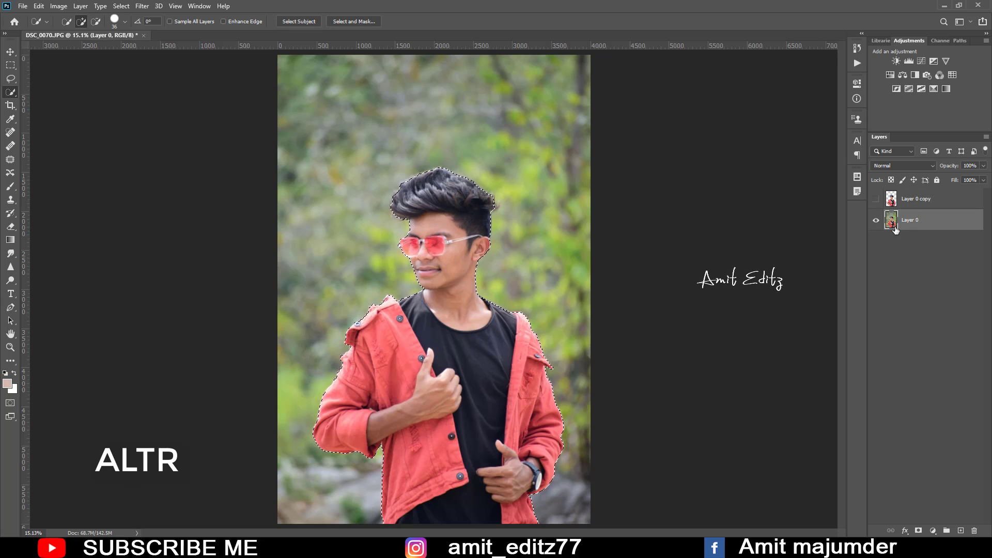
Fill the man's selected area on Layer 0 with Content-Aware Fill.
right_click(442, 243)
left_click(496, 365)
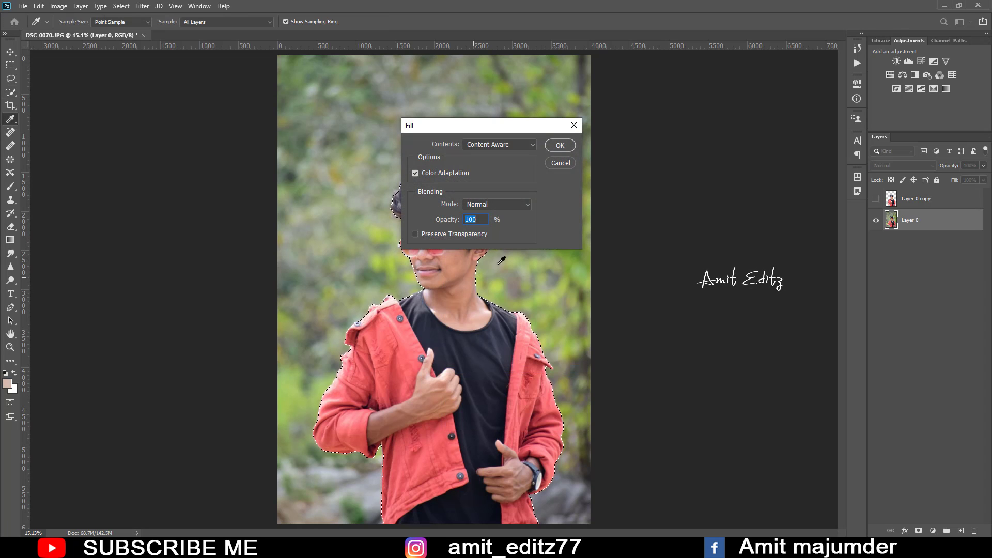
left_click(558, 146)
key("w")
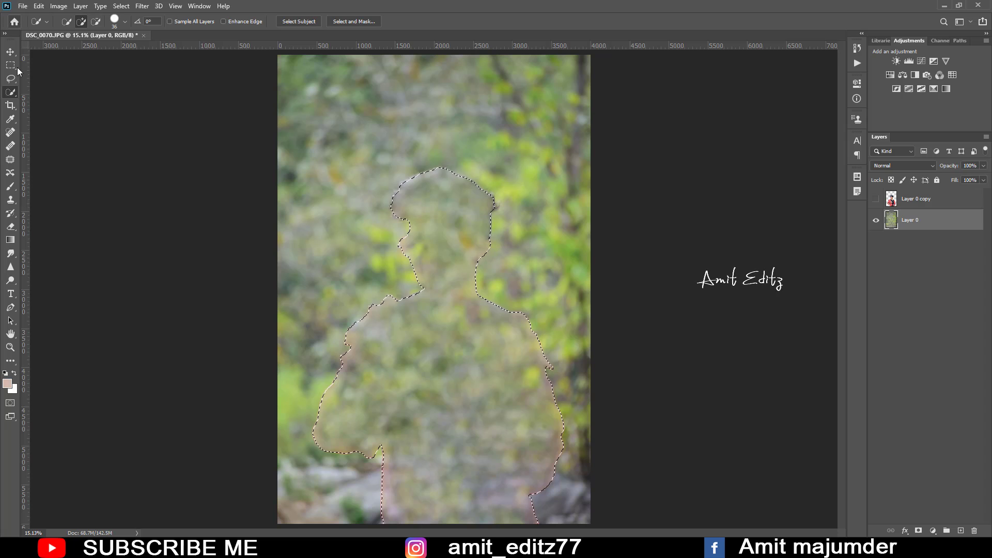
left_click(10, 51)
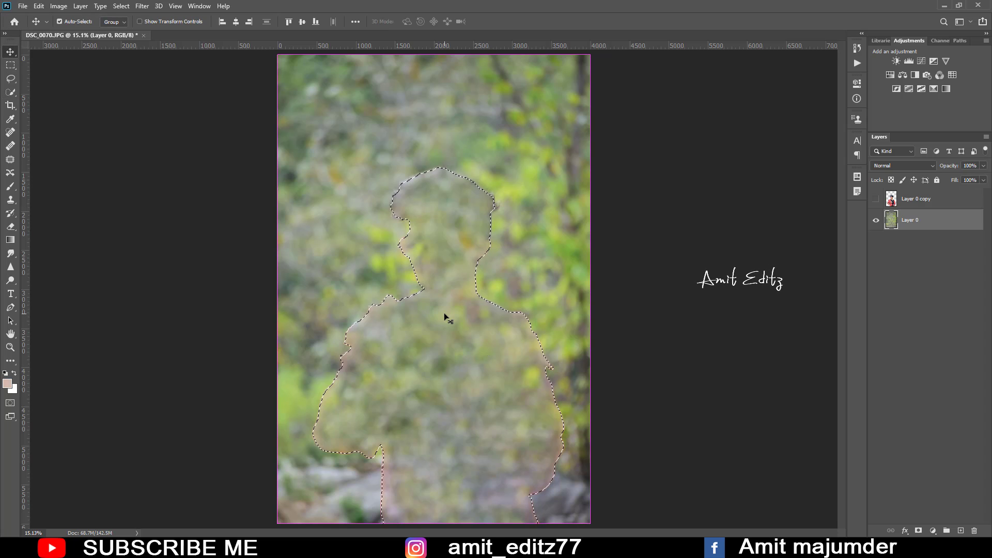
Deselect, then toggle Layer 0 copy off and back on to compare the fill.
key("ctrl+d")
key("ctrl+minus")
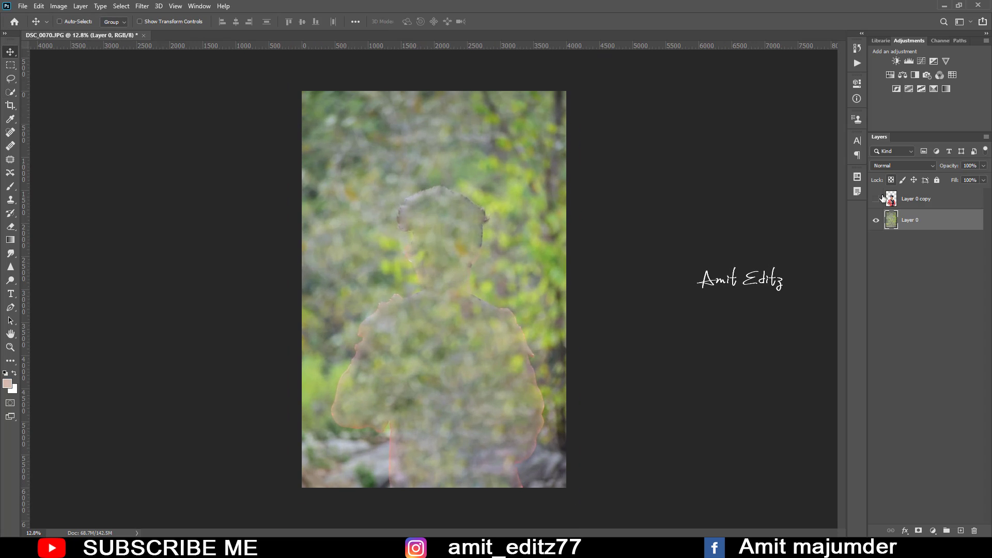
left_click(876, 202)
left_click(876, 201)
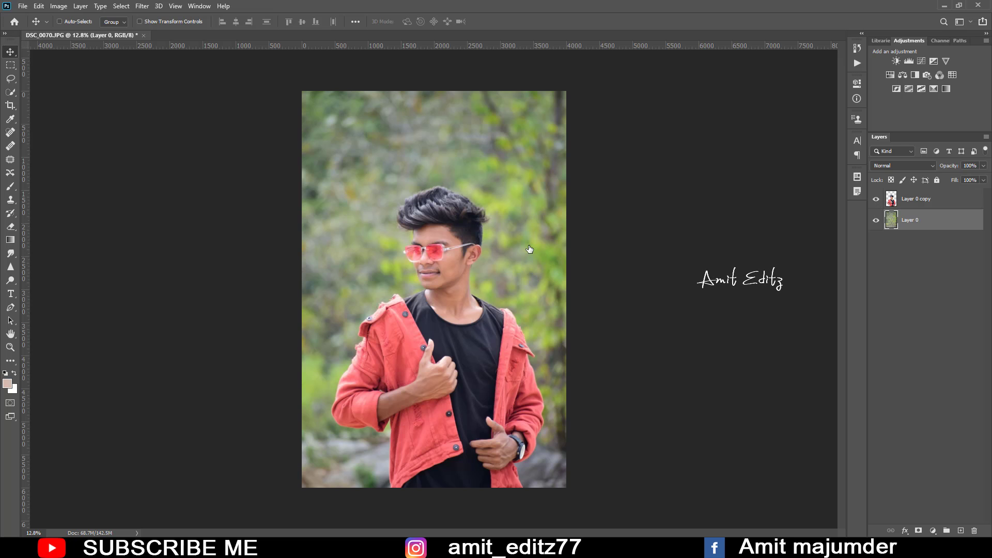
scroll(515, 232, "up", 2)
On Layer 0 copy, smooth the forehead with a Mixer Brush of about 113 px.
left_click(913, 206)
scroll(353, 275, "up", 2)
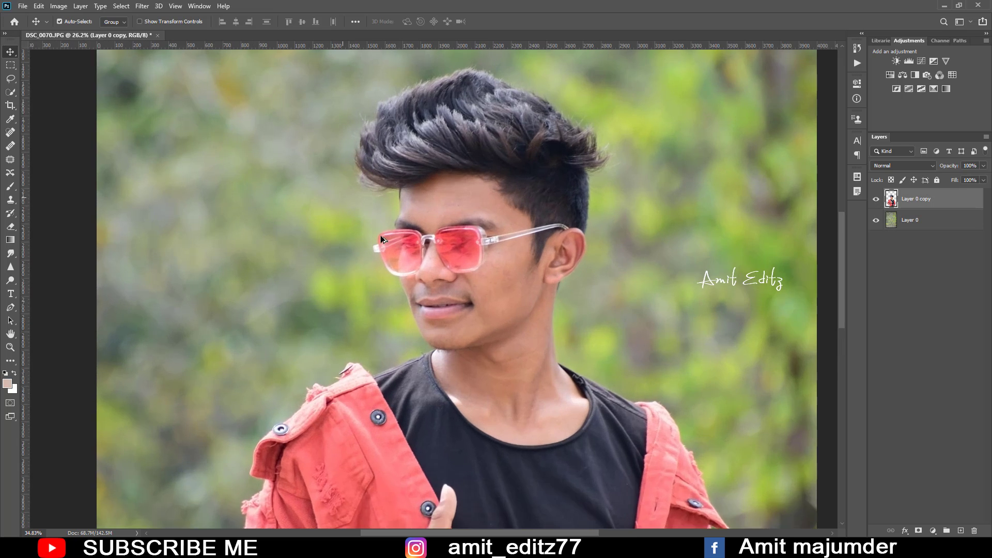
scroll(381, 234, "up", 2)
scroll(461, 271, "up", 1)
scroll(462, 270, "up", 1)
scroll(444, 238, "up", 1)
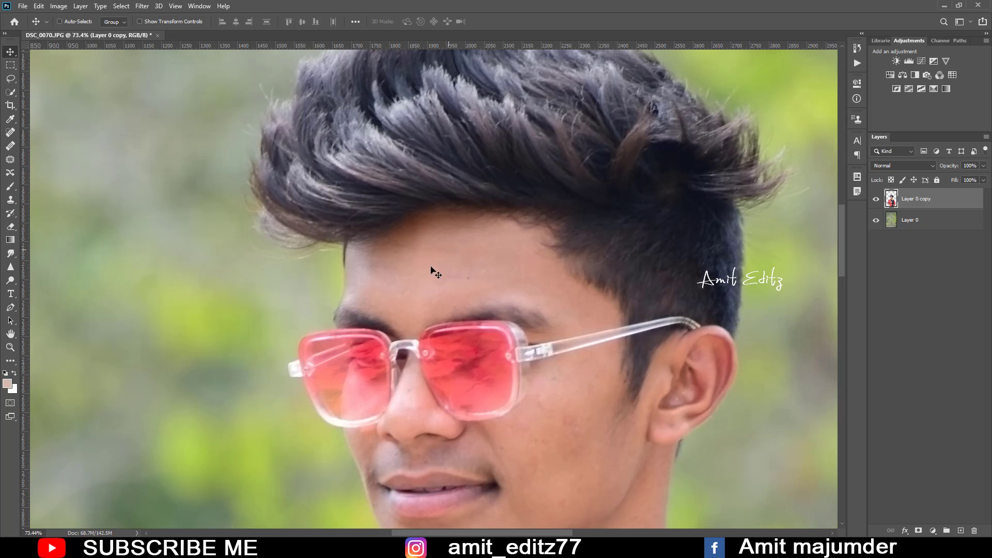
right_click(11, 187)
left_click(39, 206)
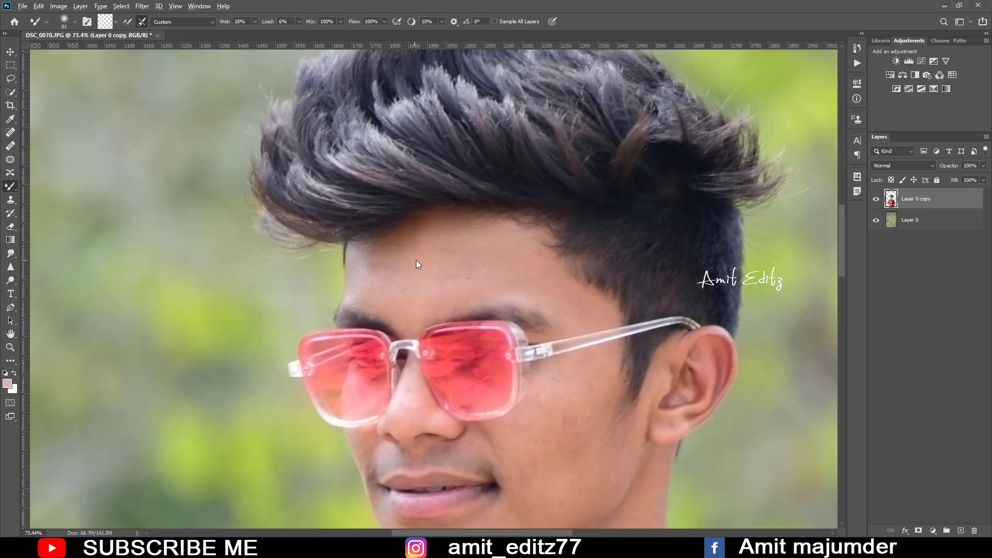
left_click_drag(416, 264, 391, 288)
mouse_move(410, 290)
left_mouse_down()
mouse_move(482, 259)
mouse_move(518, 279)
mouse_move(400, 284)
mouse_move(381, 274)
mouse_move(535, 276)
mouse_move(580, 305)
mouse_move(538, 289)
mouse_move(506, 199)
left_mouse_up()
Smooth the cheek, jaw and neck, resizing the Mixer Brush to about 125 px.
key("bracketleft")
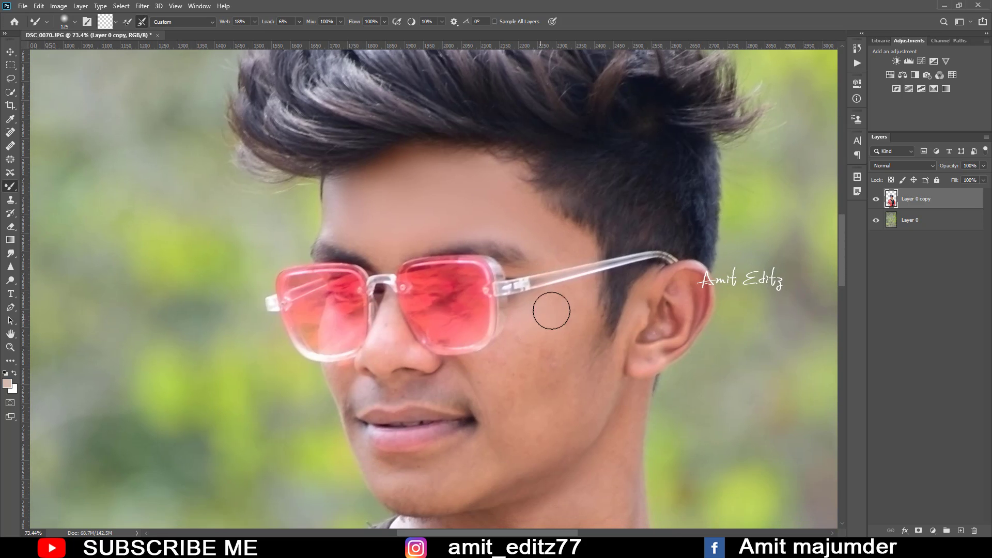
mouse_move(551, 310)
left_mouse_down()
mouse_move(576, 302)
mouse_move(514, 362)
mouse_move(478, 372)
mouse_move(535, 355)
mouse_move(558, 364)
mouse_move(523, 347)
mouse_move(567, 344)
mouse_move(501, 394)
mouse_move(547, 411)
mouse_move(541, 301)
left_mouse_up()
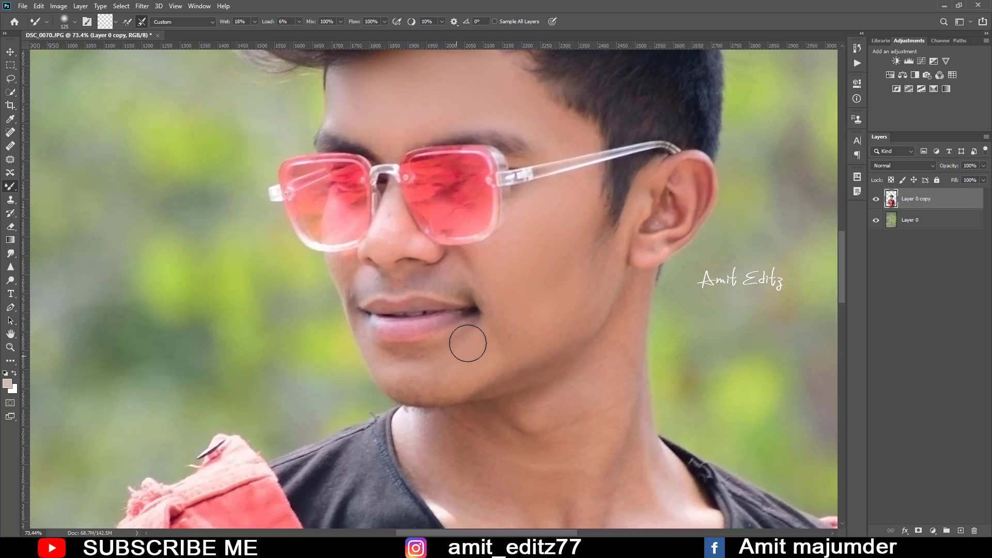
mouse_move(468, 343)
left_mouse_down()
mouse_move(405, 370)
mouse_move(474, 376)
mouse_move(524, 334)
mouse_move(503, 339)
mouse_move(553, 312)
mouse_move(525, 321)
mouse_move(460, 277)
left_mouse_up()
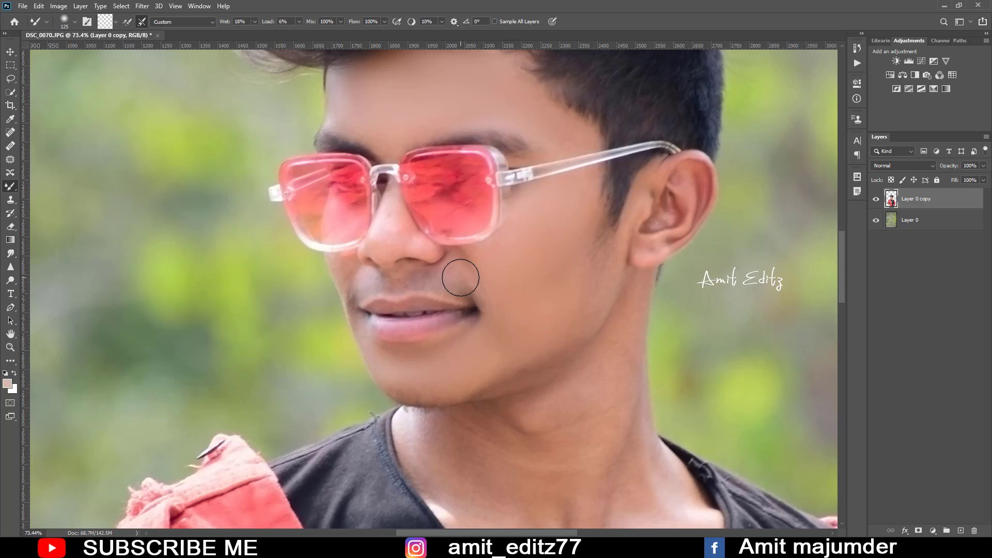
key("bracketleft")
key("bracketleft")
scroll(603, 300, "down", 3)
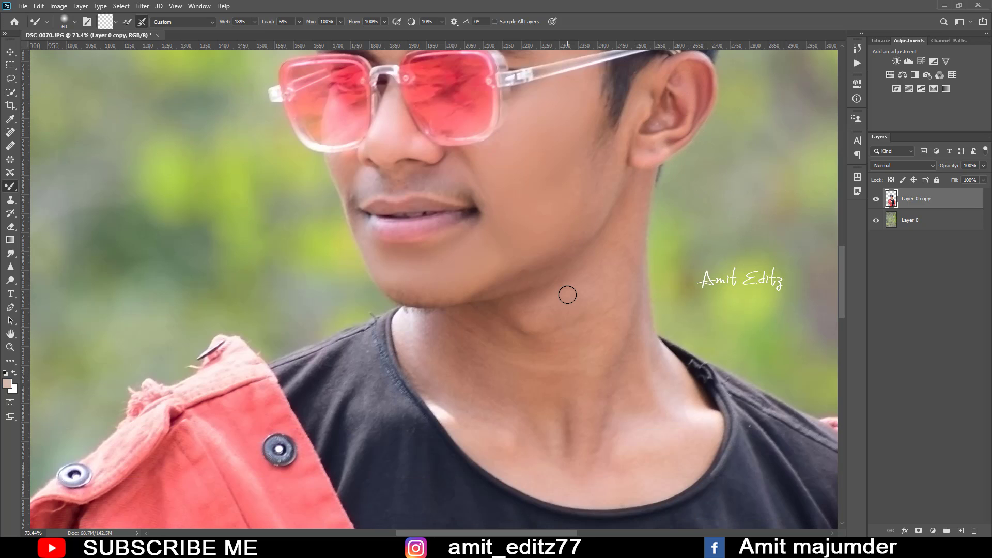
key("bracketright")
key("bracketright")
key("bracketright")
mouse_move(594, 419)
left_mouse_down()
mouse_move(625, 428)
mouse_move(586, 319)
mouse_move(538, 314)
mouse_move(556, 312)
mouse_move(555, 346)
mouse_move(505, 324)
mouse_move(483, 355)
mouse_move(415, 333)
mouse_move(447, 395)
mouse_move(467, 356)
mouse_move(498, 345)
mouse_move(546, 441)
left_mouse_up()
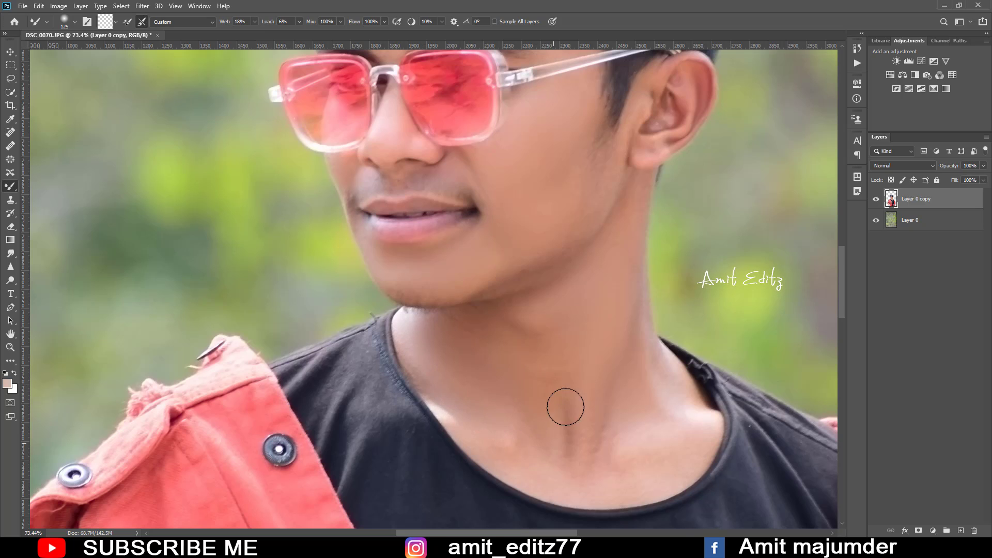
Smooth the lower neck, forearm and hands with a brush of about 143 px, then fit the photo.
mouse_move(574, 393)
left_mouse_down()
mouse_move(553, 255)
mouse_move(585, 219)
mouse_move(622, 241)
mouse_move(617, 332)
mouse_move(669, 310)
mouse_move(613, 370)
mouse_move(569, 332)
mouse_move(501, 325)
mouse_move(427, 275)
mouse_move(387, 217)
mouse_move(536, 355)
mouse_move(582, 330)
mouse_move(605, 374)
left_mouse_up()
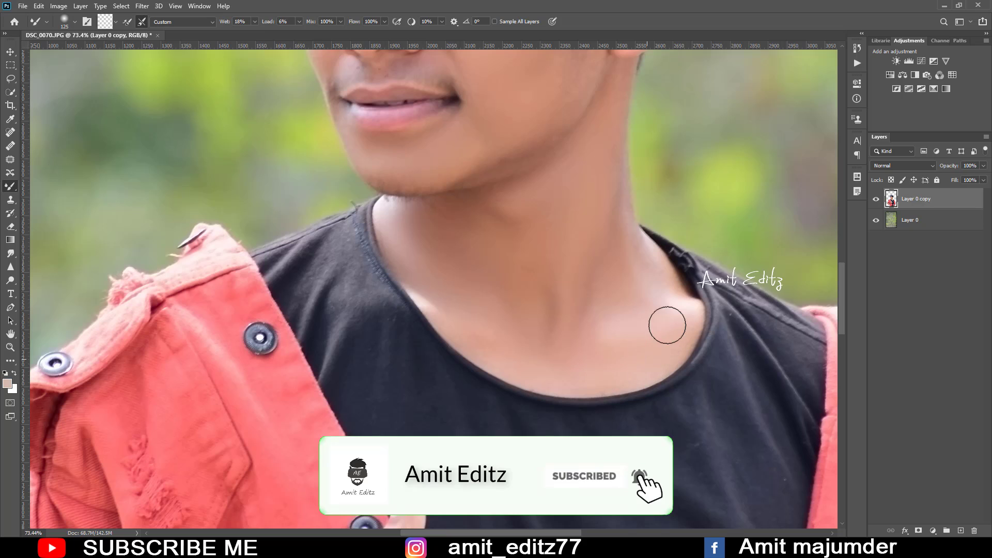
scroll(562, 246, "down", 5)
scroll(527, 255, "down", 3)
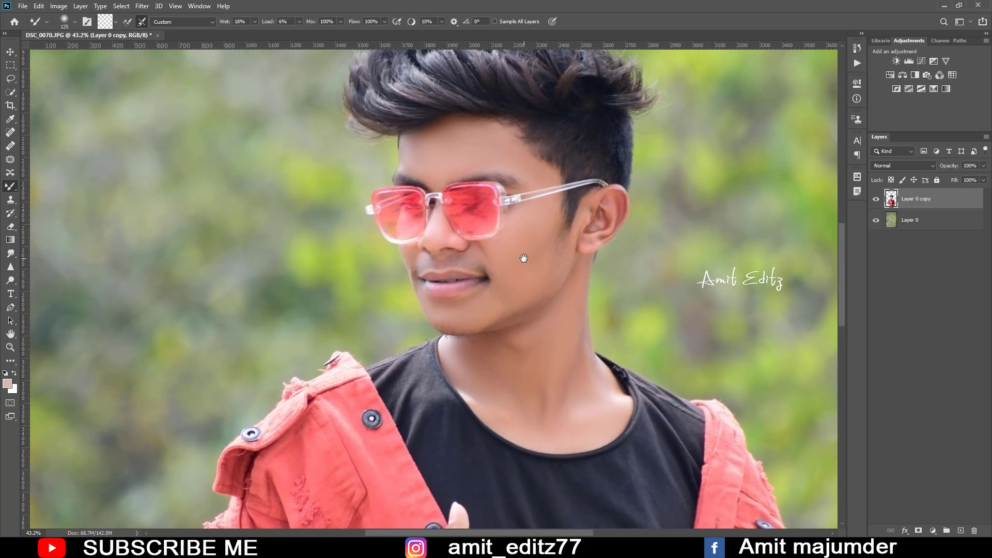
scroll(537, 166, "up", 5)
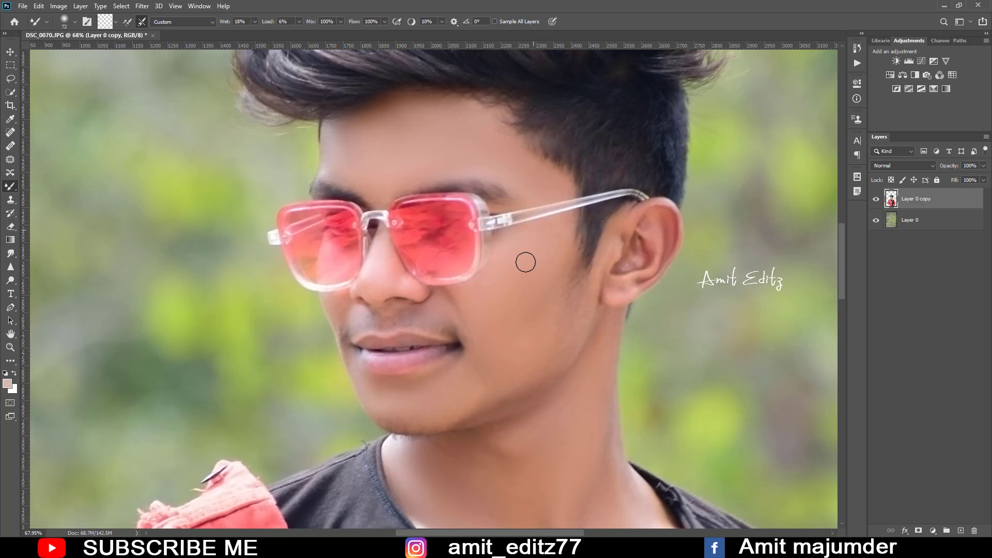
scroll(478, 255, "down", 2)
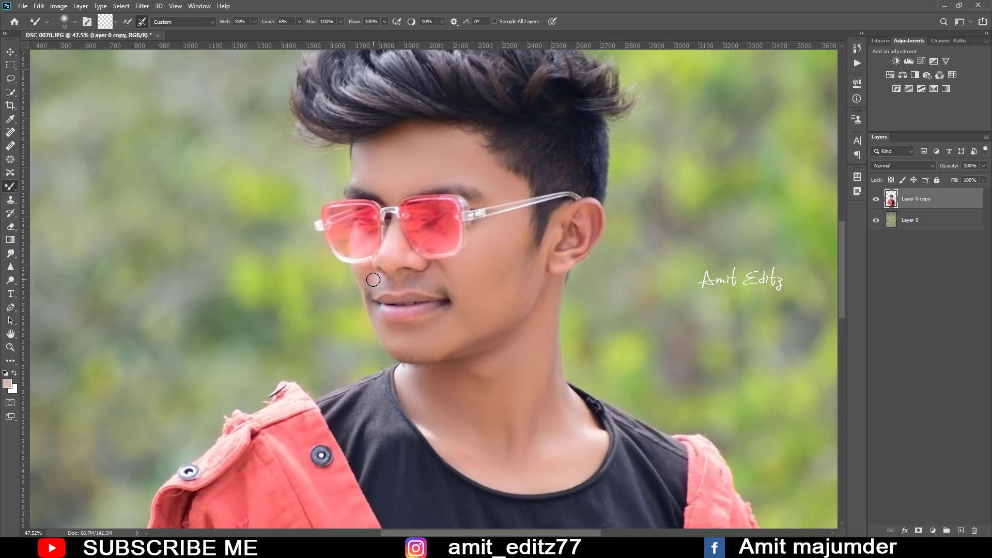
scroll(381, 297, "down", 2)
scroll(427, 343, "up", 2)
scroll(261, 343, "up", 1)
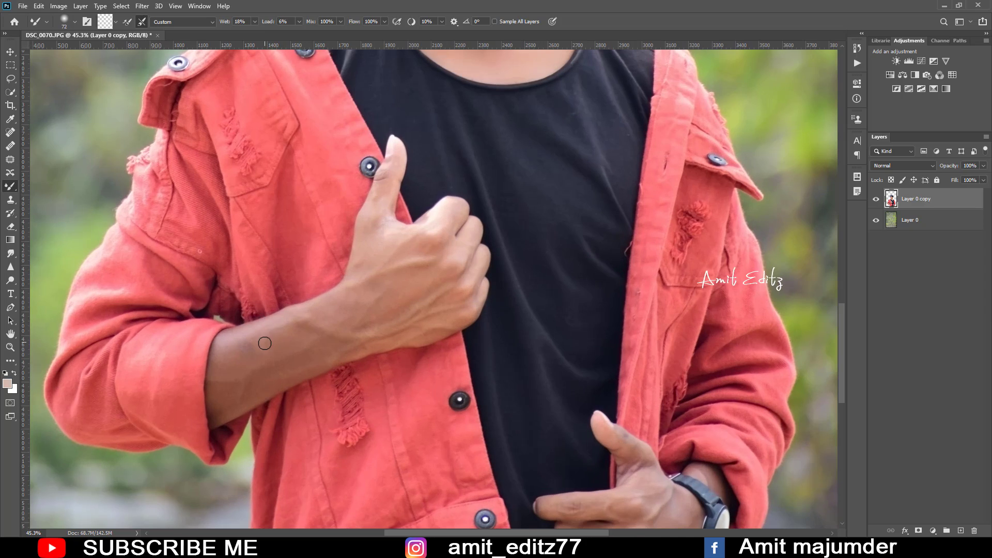
left_click_drag(275, 351, 242, 341)
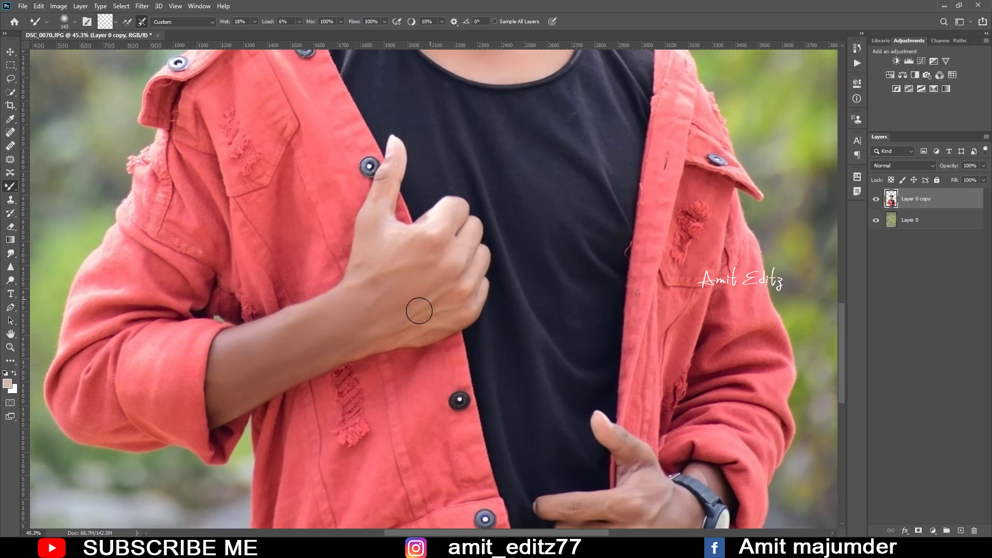
scroll(458, 317, "down", 5)
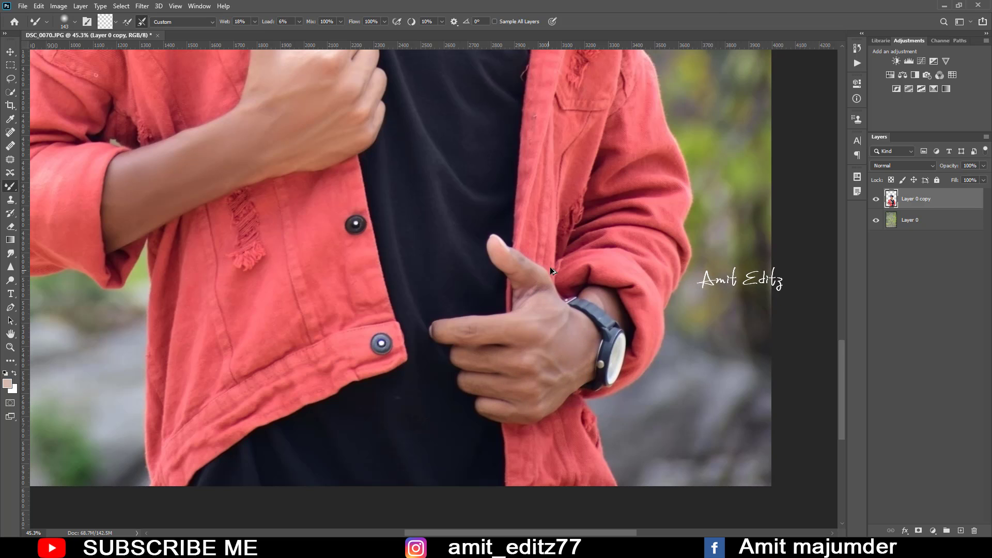
key("ctrl+0")
scroll(471, 237, "down", 2)
scroll(468, 235, "down", 3)
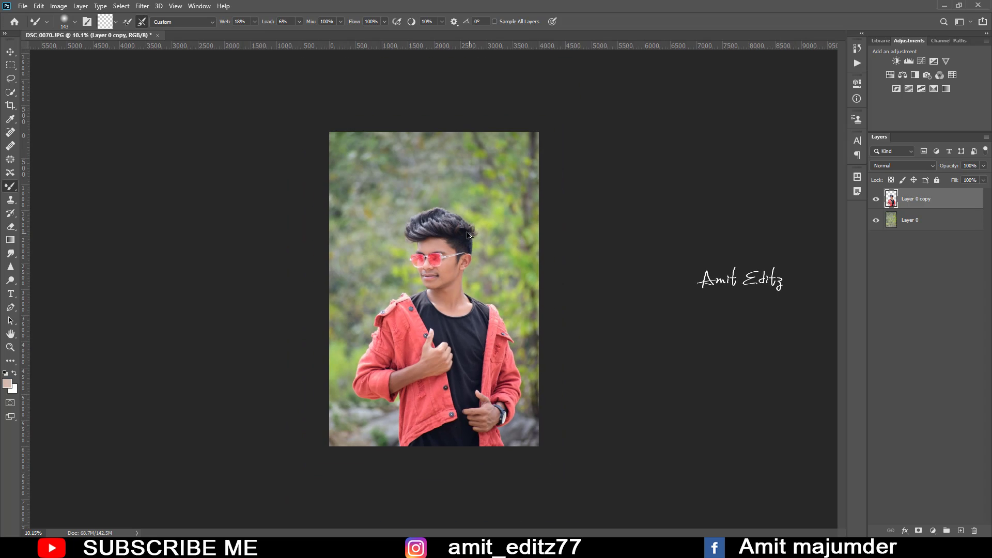
In the Camera Raw Filter, set Contrast +7, Shadows +24, Whites -13 and Blacks +16.
left_click(11, 52)
left_click(146, 7)
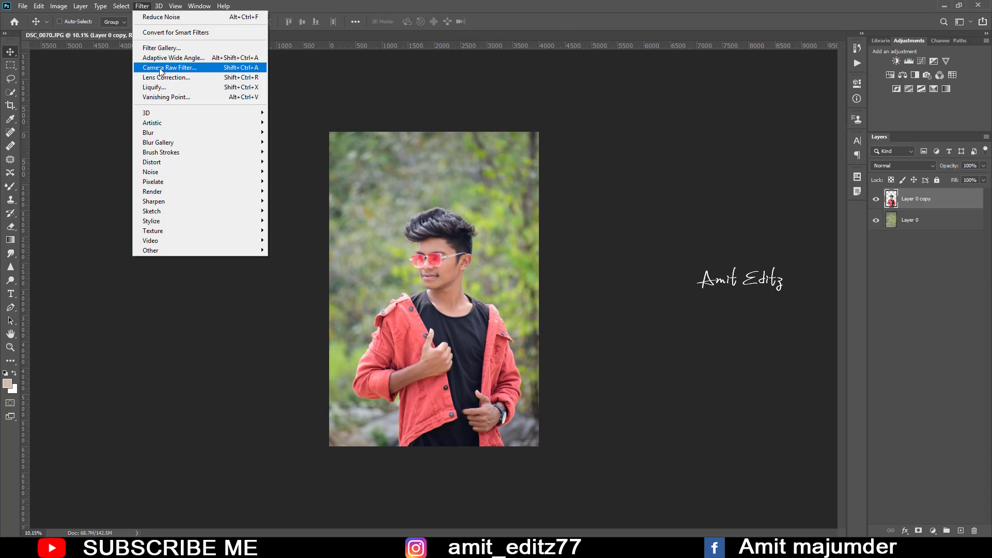
left_click(171, 68)
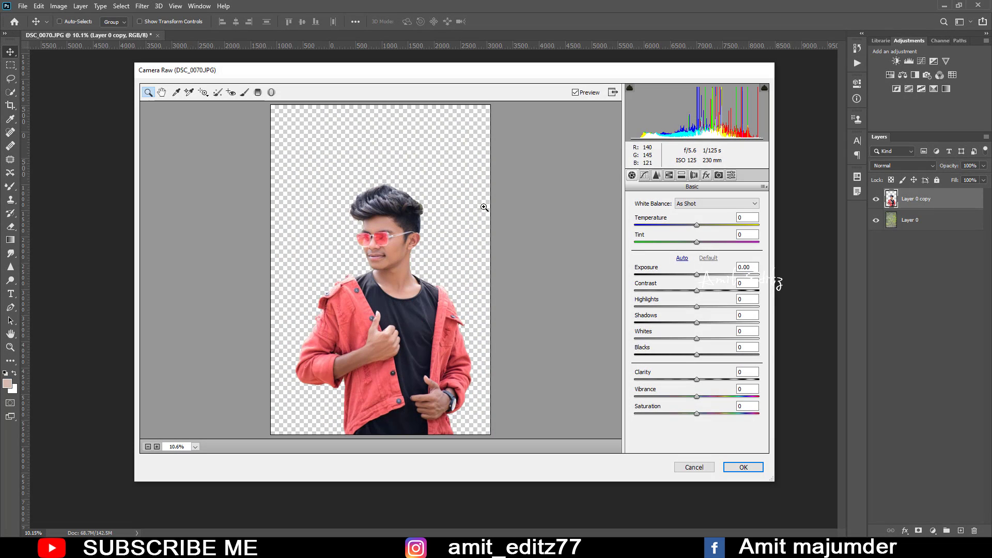
mouse_move(697, 290)
left_mouse_down()
mouse_move(711, 322)
mouse_move(688, 338)
mouse_move(707, 354)
left_mouse_up()
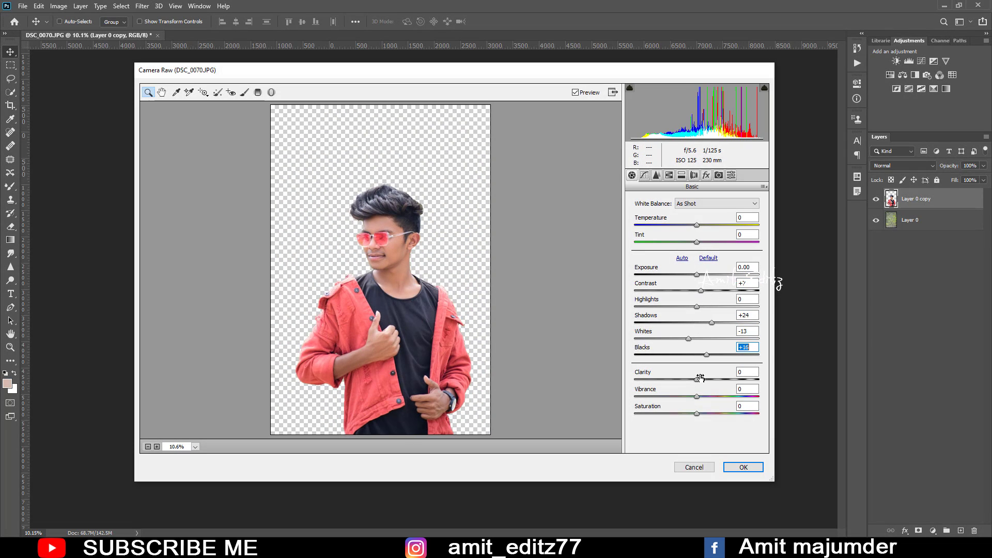
Adjust Oranges saturation and luminance in HSL, then apply the Camera Raw changes.
left_click(668, 175)
mouse_move(692, 259)
left_mouse_down()
mouse_move(685, 266)
mouse_move(711, 267)
left_mouse_up()
left_click(700, 215)
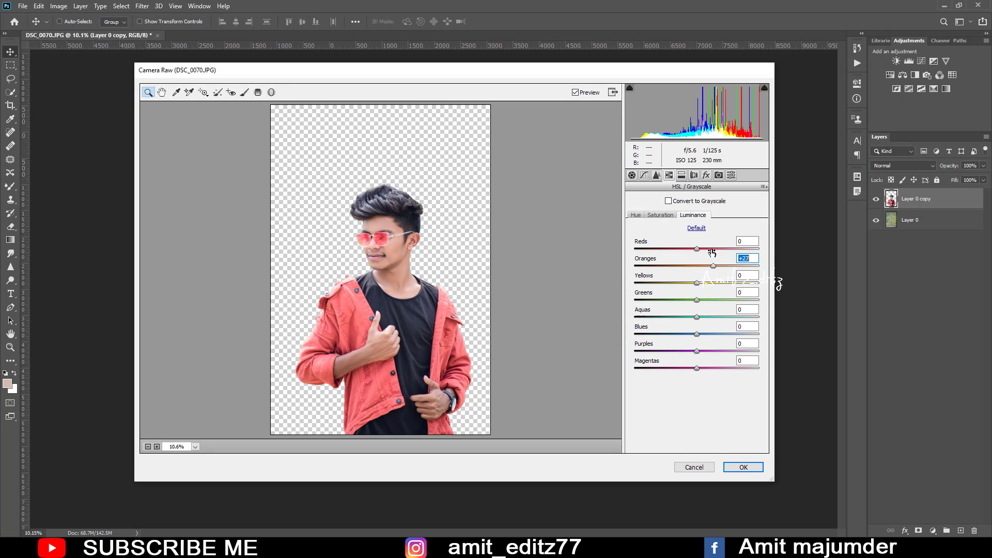
left_click(743, 467)
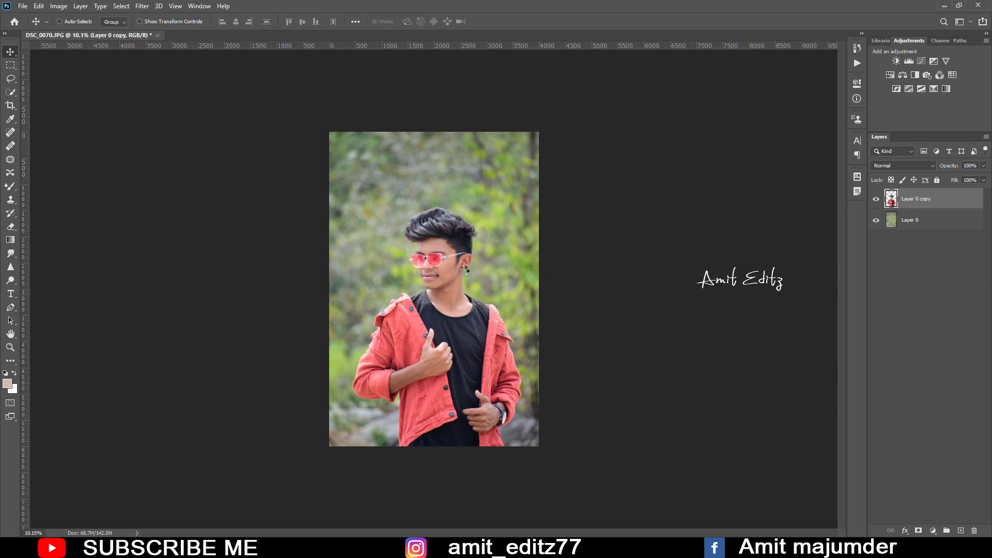
Set up the Smudge tool at 70% strength with the Hair 3 brush preset.
scroll(431, 230, "up", 5)
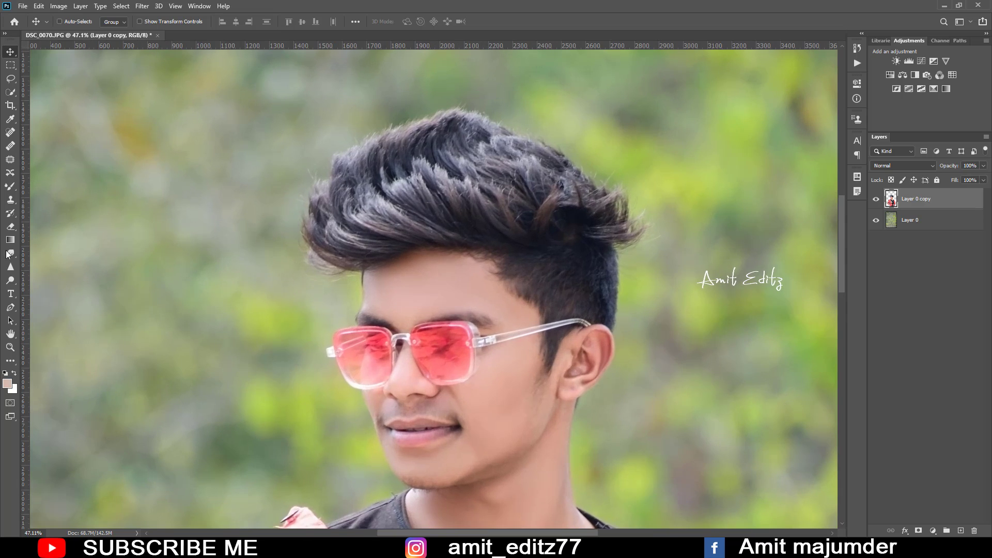
left_click(10, 254)
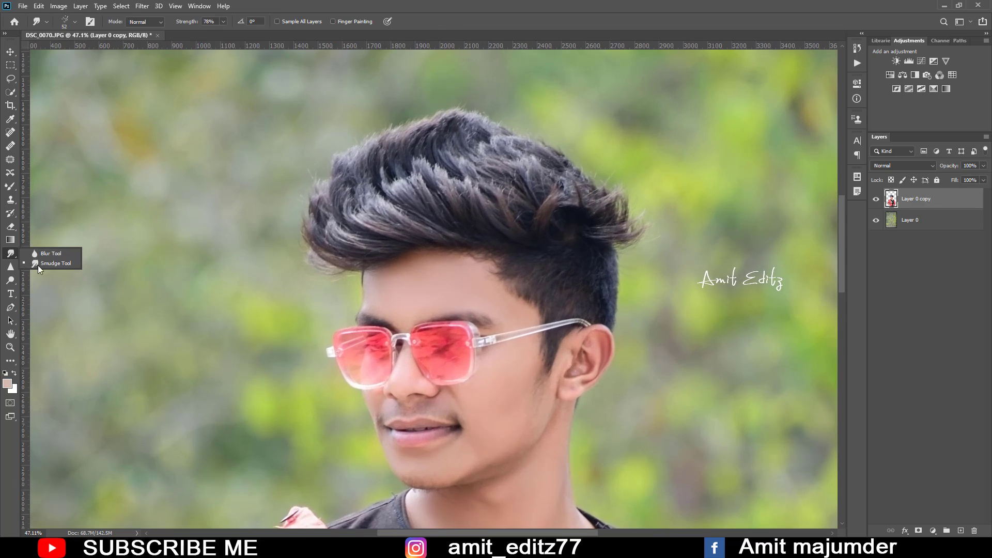
right_click(280, 195)
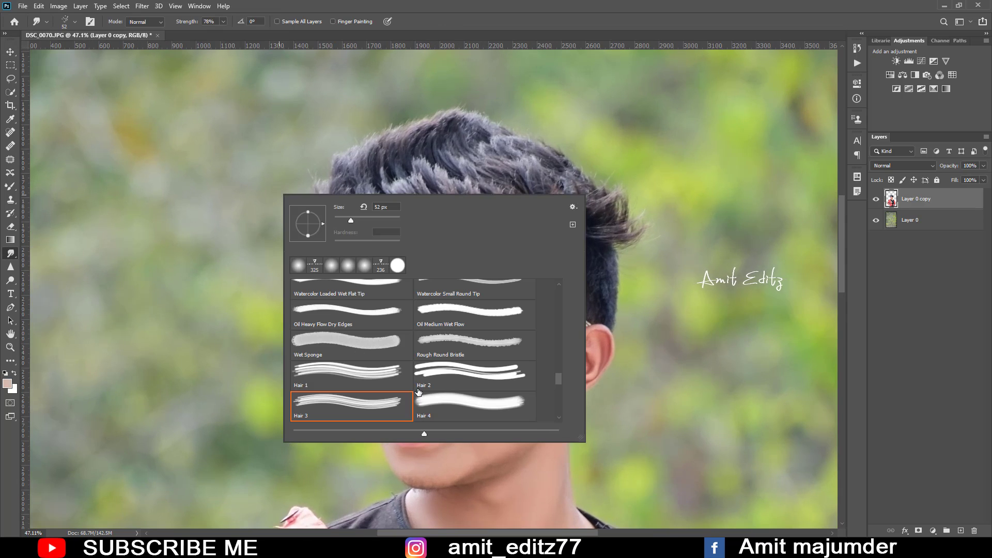
scroll(364, 376, "down", 1)
scroll(365, 376, "down", 1)
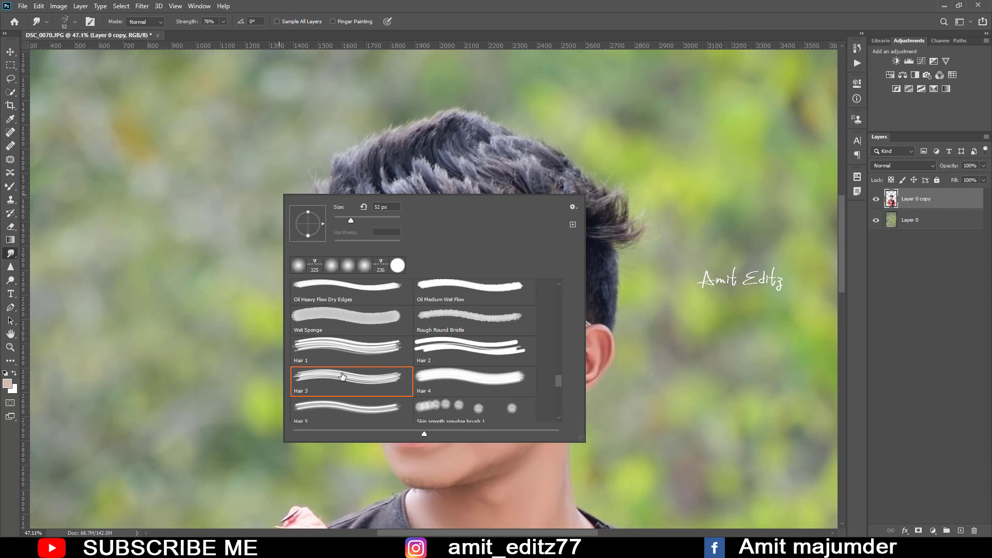
left_click(317, 150)
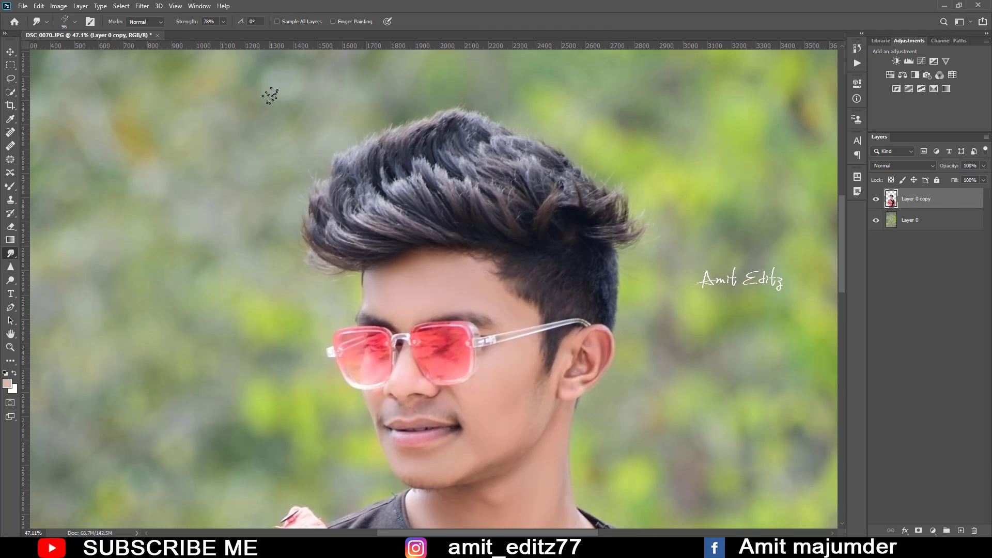
scroll(341, 261, "up", 3)
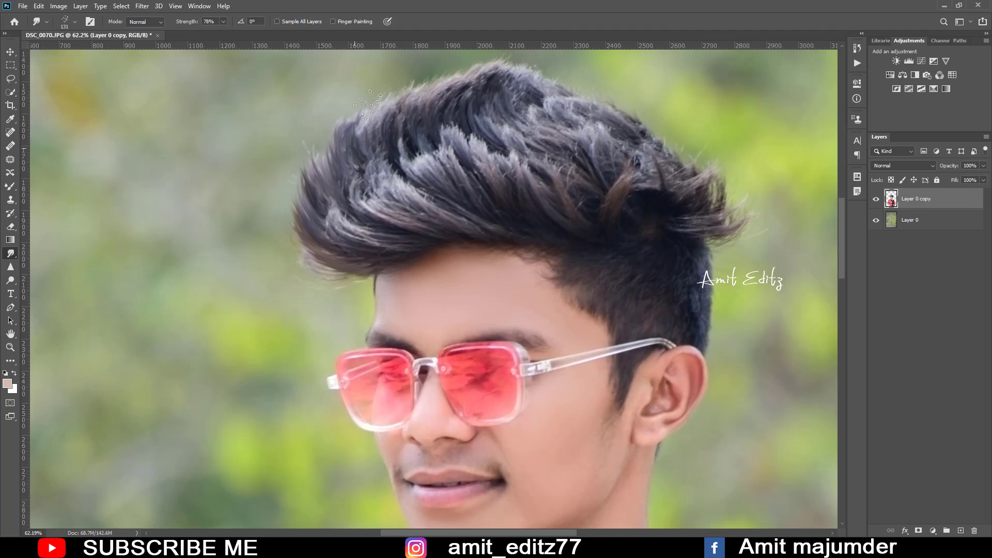
left_click_drag(372, 148, 344, 186)
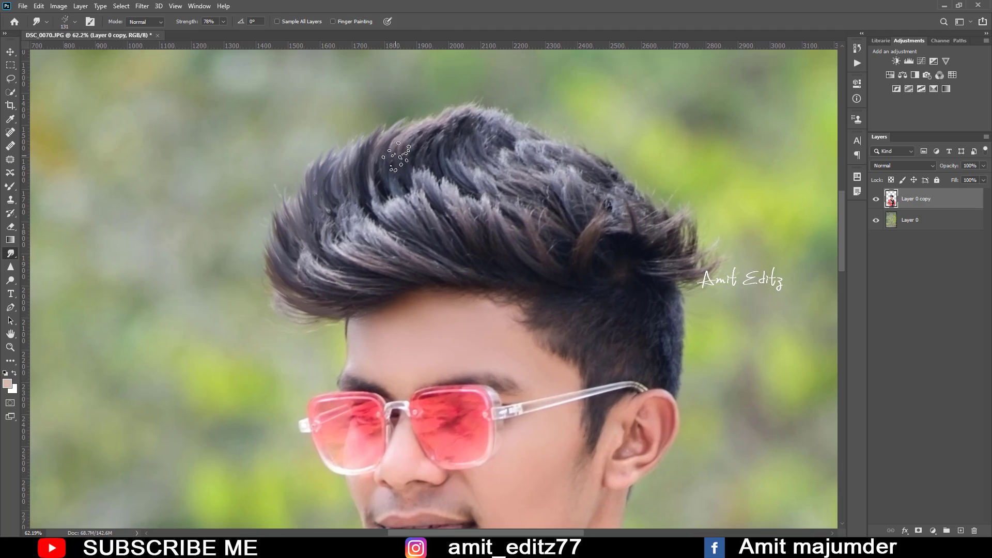
Smudge hair strands upward across the top of the head and upper-left edge.
mouse_move(426, 147)
left_mouse_down()
mouse_move(580, 165)
mouse_move(589, 150)
mouse_move(522, 109)
left_mouse_up()
left_click_drag(538, 145, 504, 106)
left_click_drag(508, 191, 462, 134)
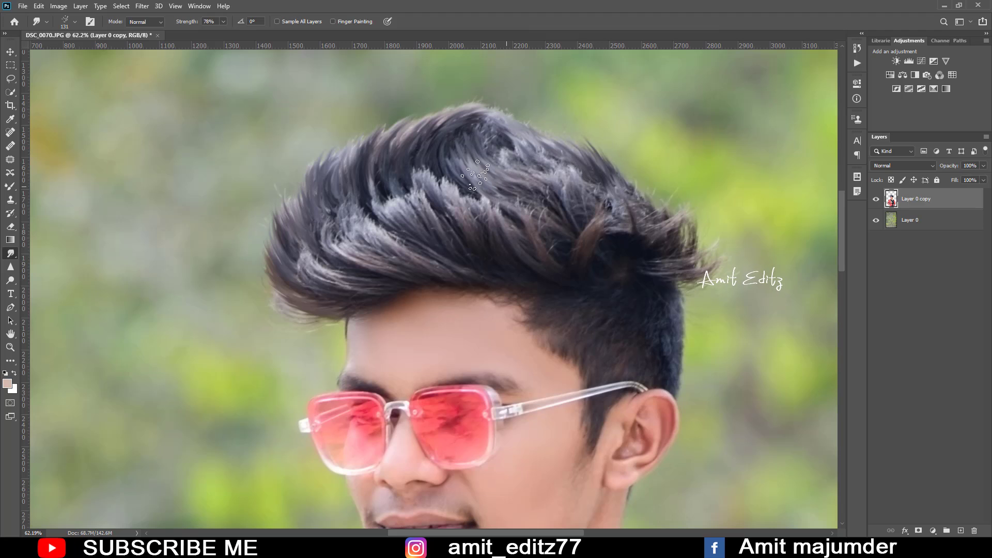
left_click_drag(483, 175, 467, 124)
left_click_drag(506, 155, 496, 111)
left_click_drag(315, 248, 295, 186)
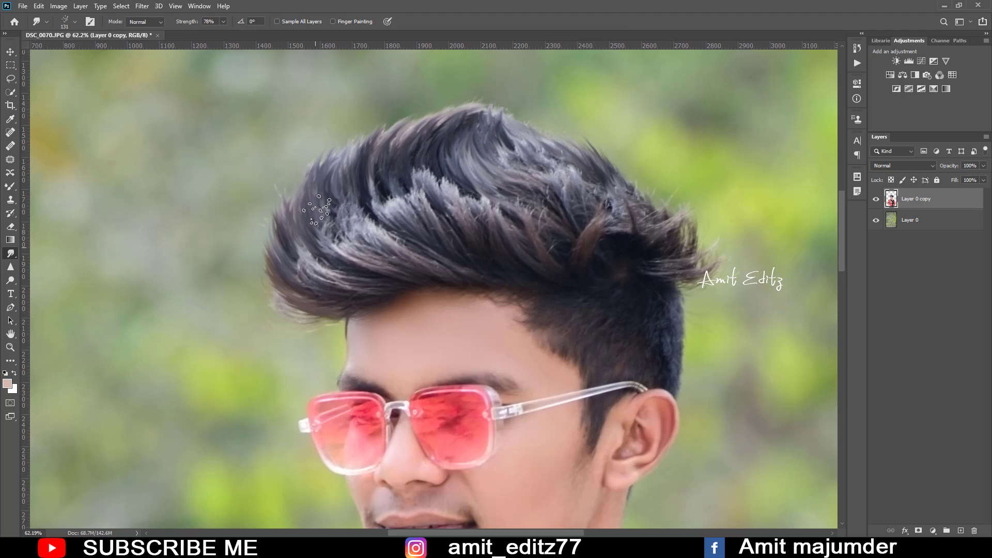
left_click_drag(326, 217, 317, 189)
With a smaller brush, pull wispy strands along the right edge and left-centre hair.
key("bracketleft")
mouse_move(672, 272)
left_mouse_down()
mouse_move(697, 240)
mouse_move(657, 192)
left_mouse_up()
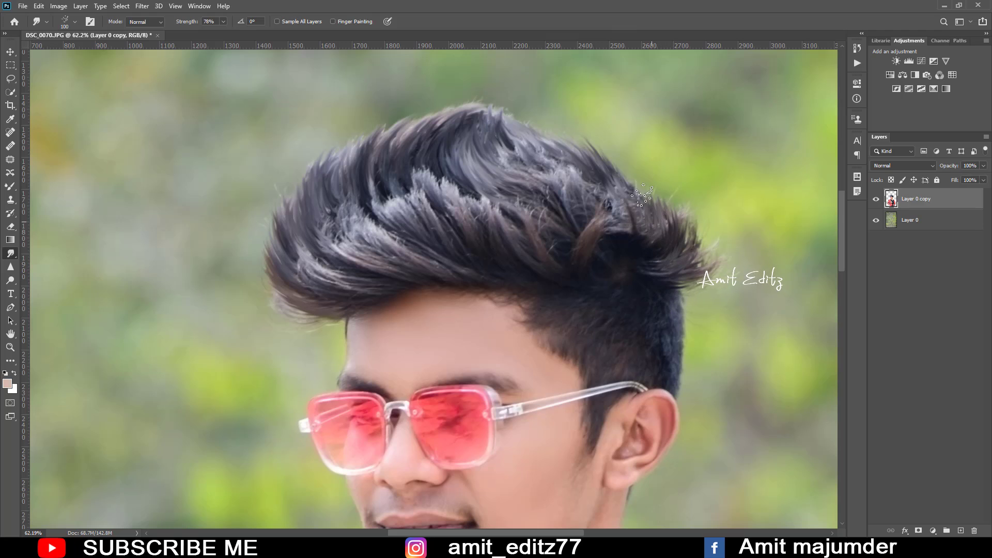
left_click_drag(496, 243, 465, 199)
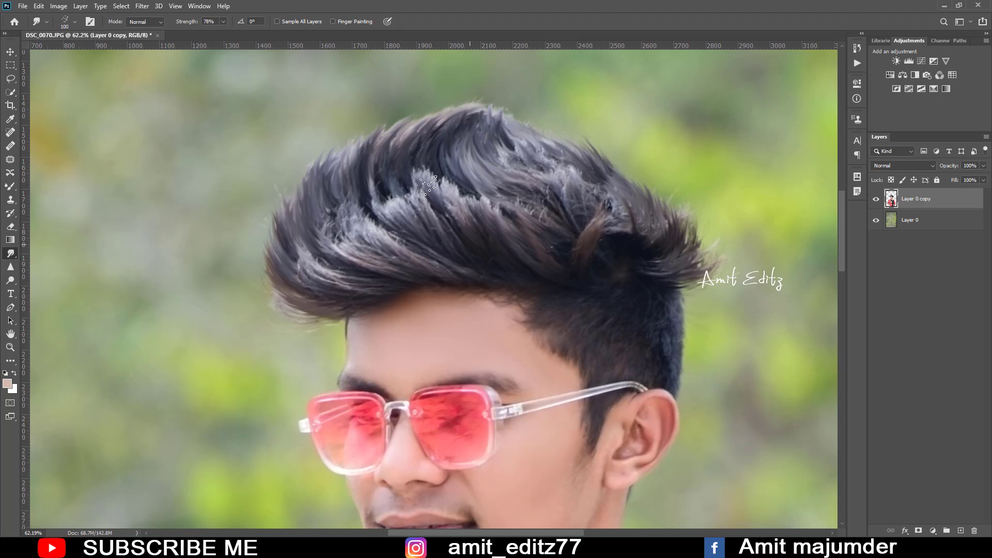
left_click_drag(454, 242, 421, 186)
left_click_drag(408, 261, 382, 199)
left_click_drag(372, 258, 330, 214)
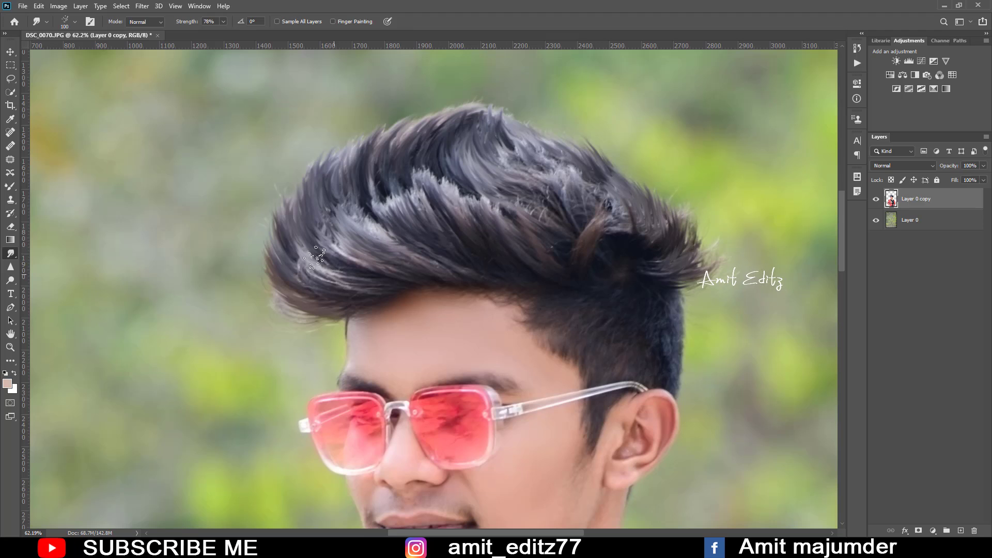
mouse_move(314, 257)
left_mouse_down()
mouse_move(284, 294)
mouse_move(289, 222)
left_mouse_up()
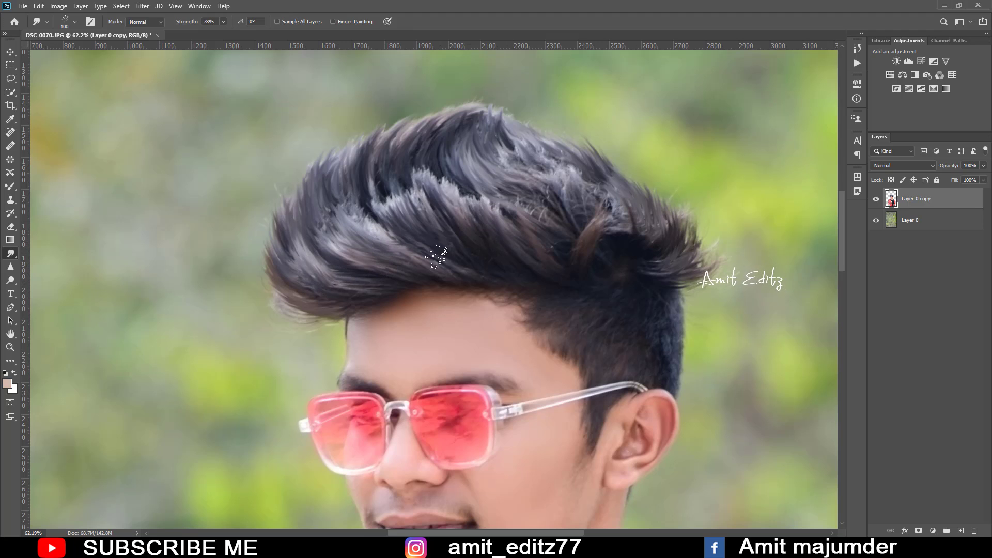
Smooth the spiky grey tufts and blend the dark hair along the right edge.
left_click_drag(437, 256, 382, 196)
left_click_drag(454, 238, 413, 196)
left_click_drag(511, 228, 465, 170)
left_click_drag(465, 217, 422, 149)
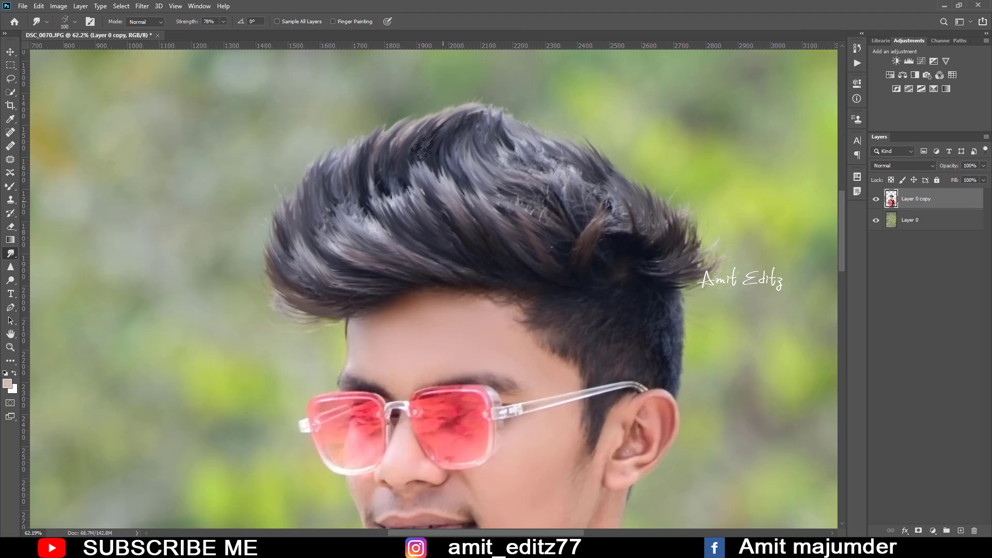
left_click_drag(659, 296, 677, 348)
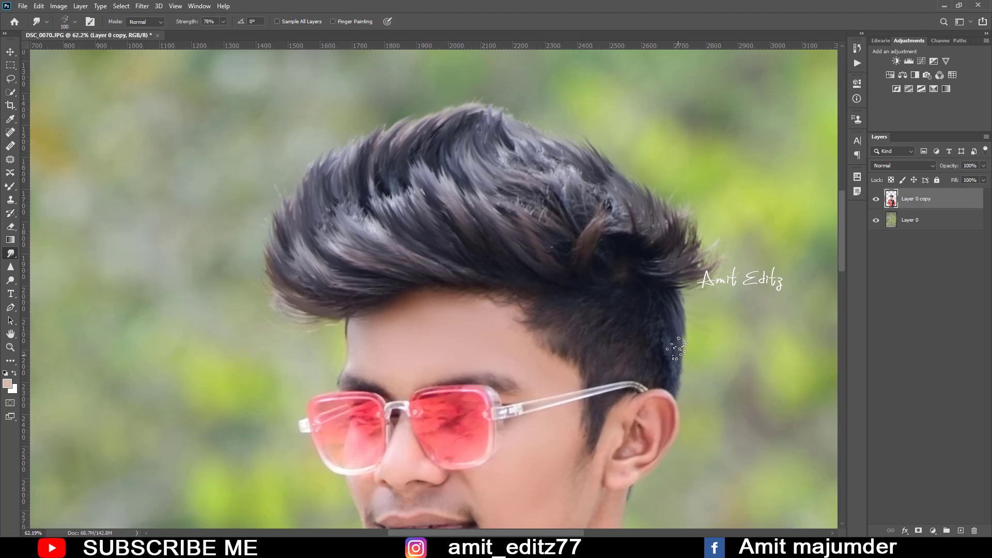
scroll(678, 331, "down", 2)
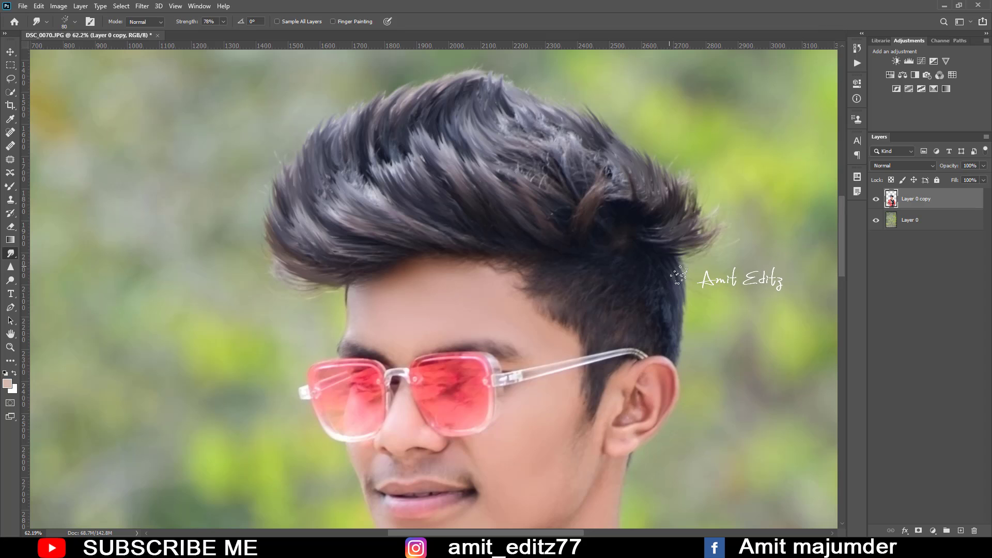
scroll(497, 253, "down", 5)
Duplicate Layer 0 into Layer 0 copy 2 directly above it.
scroll(490, 255, "down", 3)
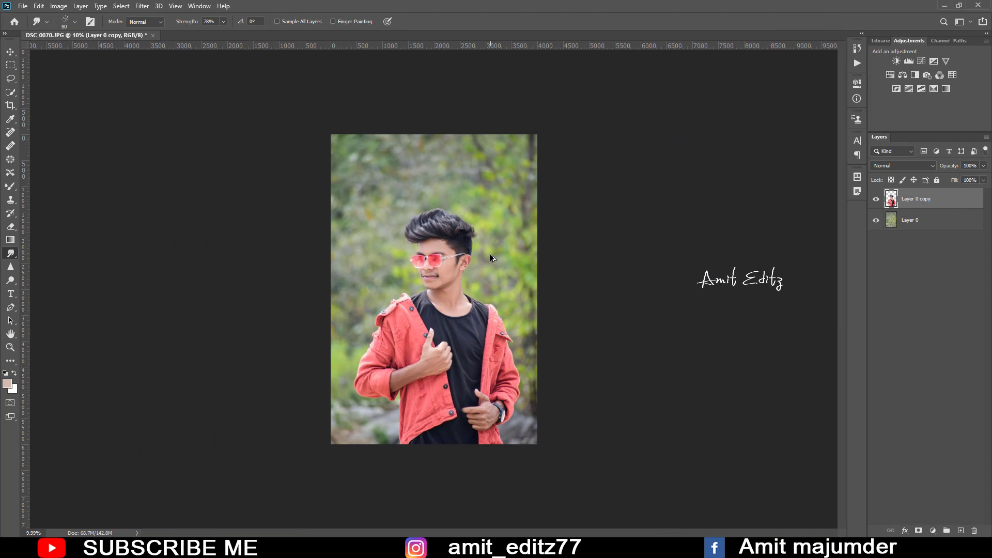
scroll(490, 257, "up", 1)
left_click(10, 51)
scroll(417, 295, "up", 2)
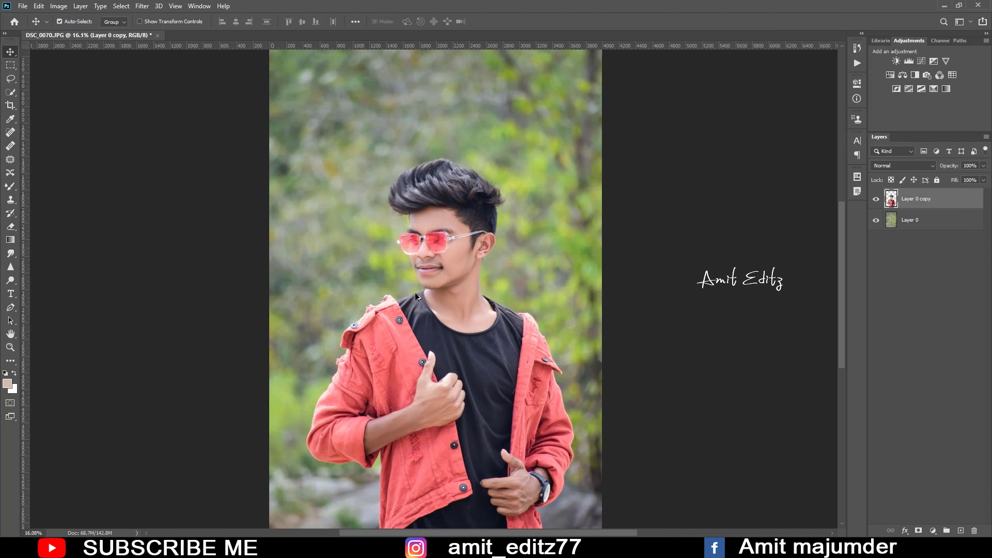
scroll(418, 296, "down", 1)
left_click(909, 230)
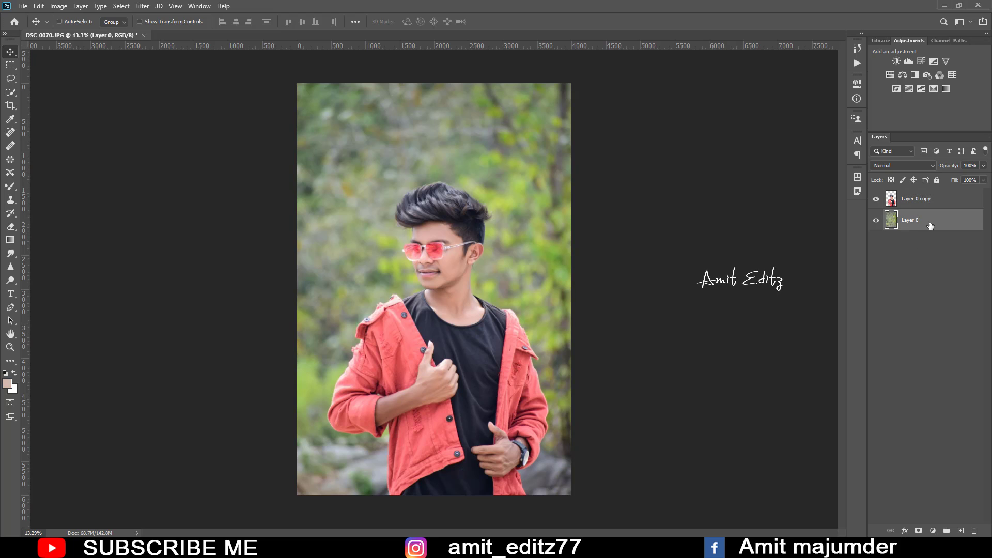
left_click_drag(930, 225, 961, 531)
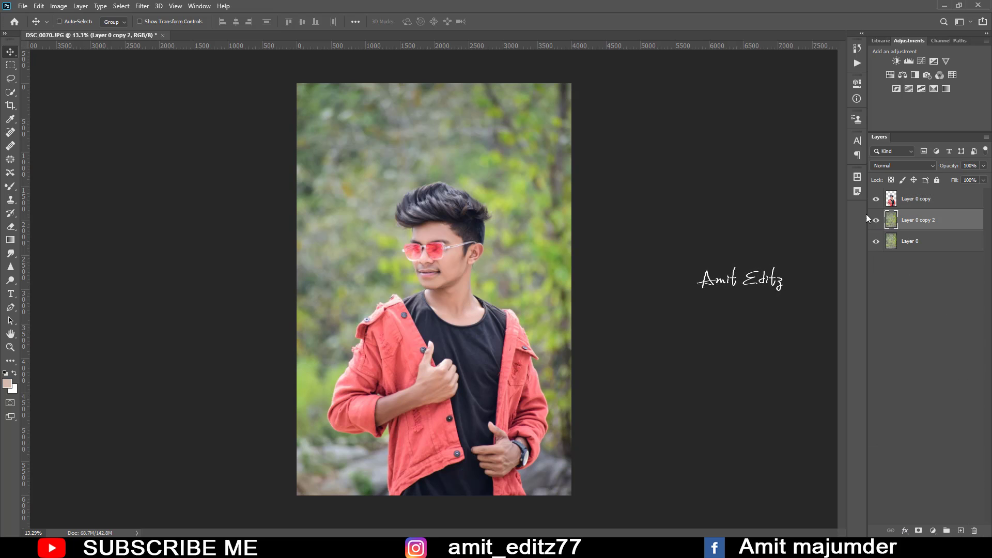
Apply a 15 px Tilt-Shift blur with the focus band moved down to the hand.
left_click(141, 5)
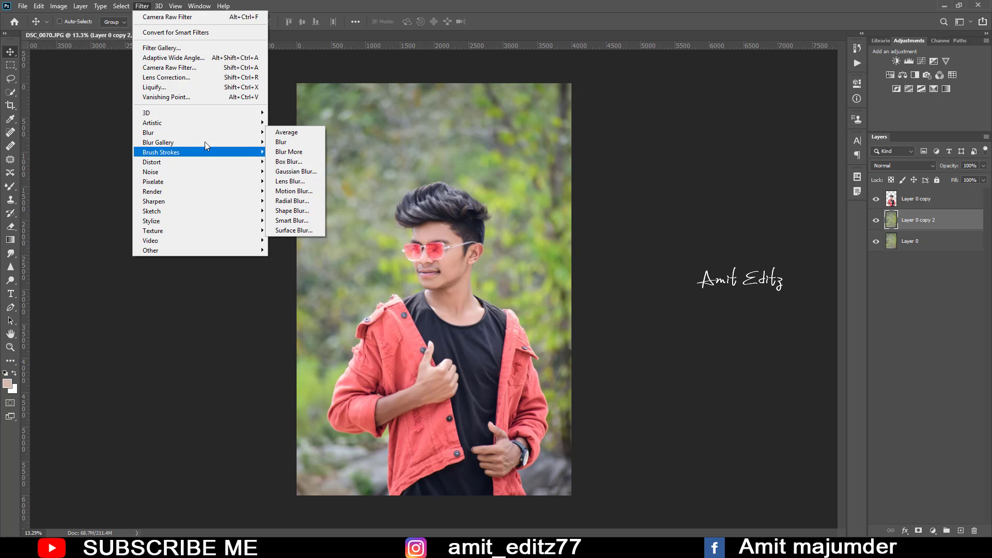
mouse_move(158, 142)
left_click(288, 161)
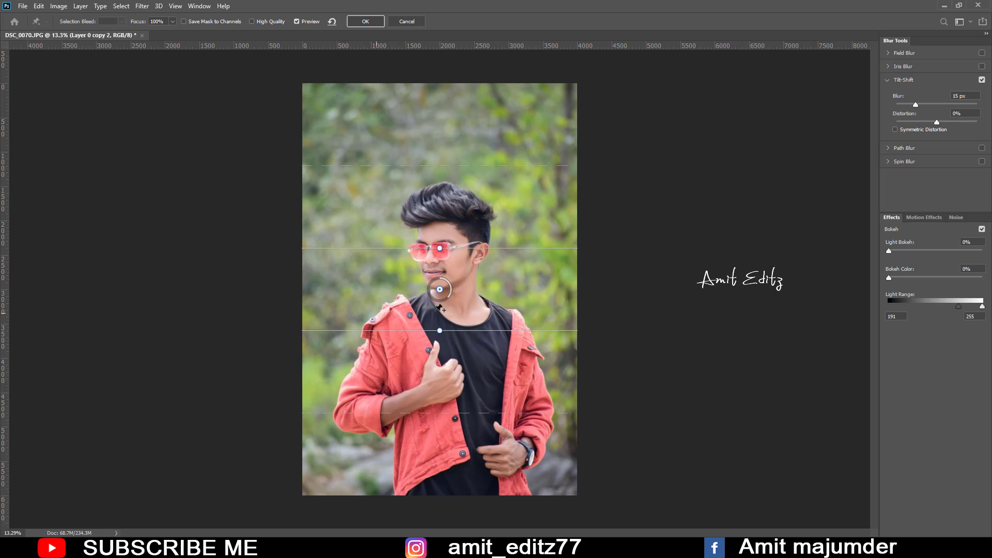
left_click_drag(440, 290, 442, 380)
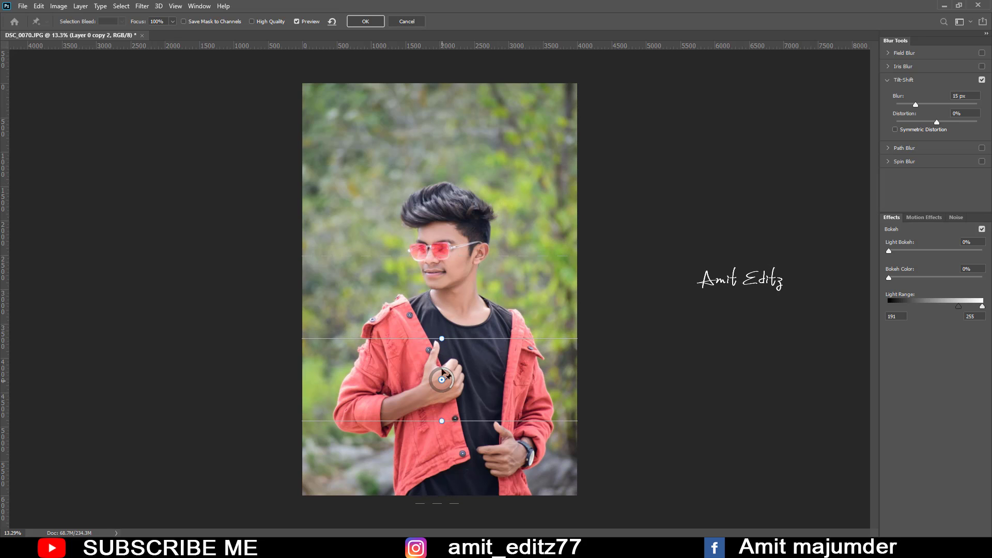
left_click(406, 25)
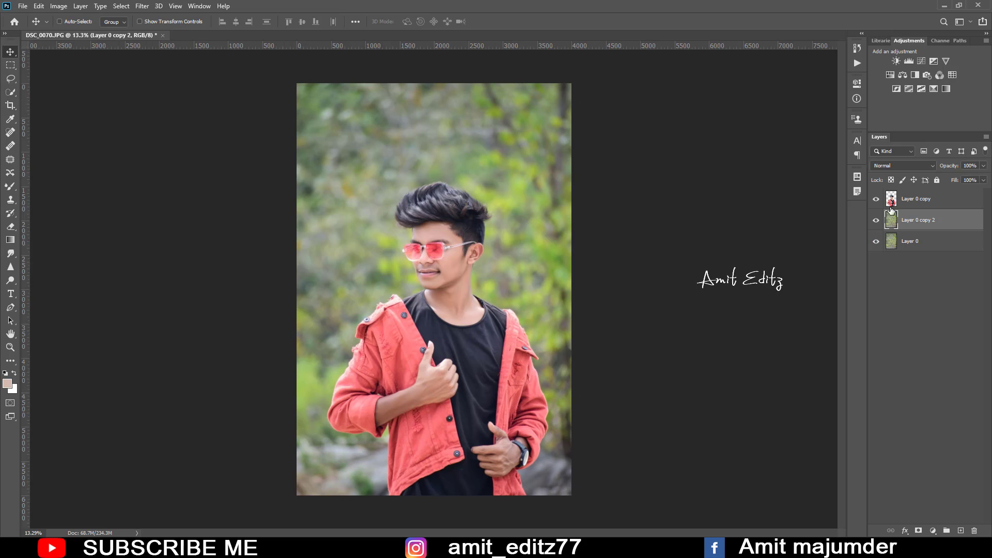
Hide Layer 0 copy and position the tilt-shift focus band toward the lower body.
left_click(875, 198)
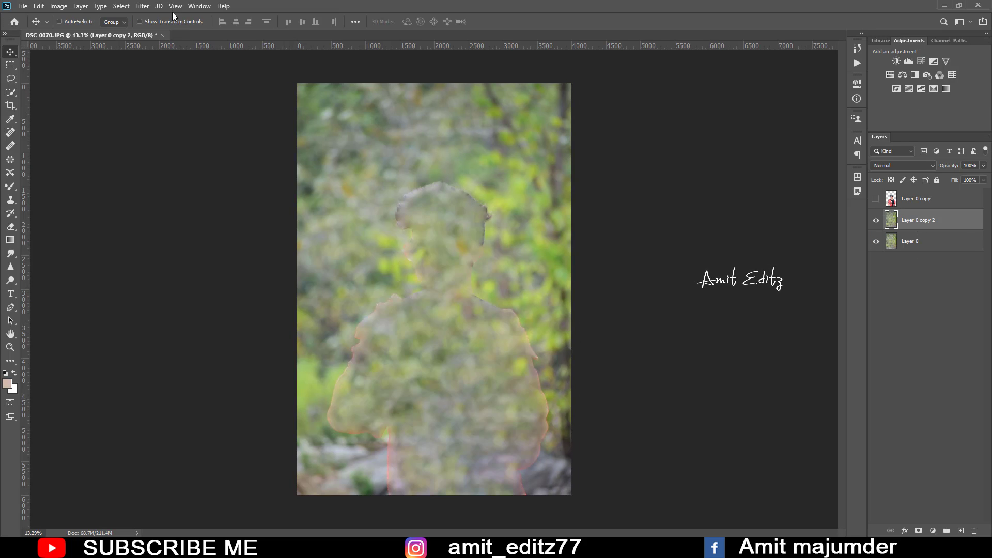
left_click(143, 6)
mouse_move(163, 133)
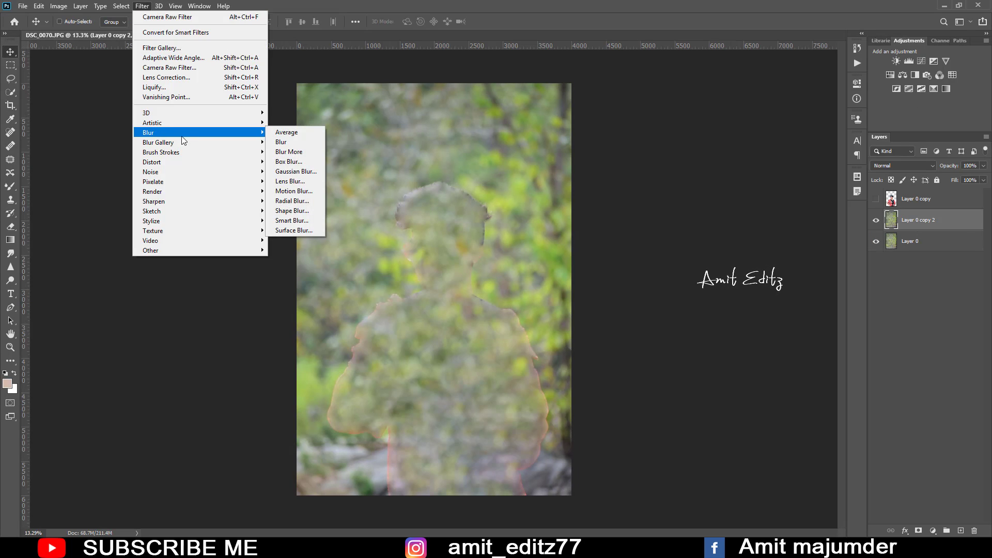
left_click(300, 166)
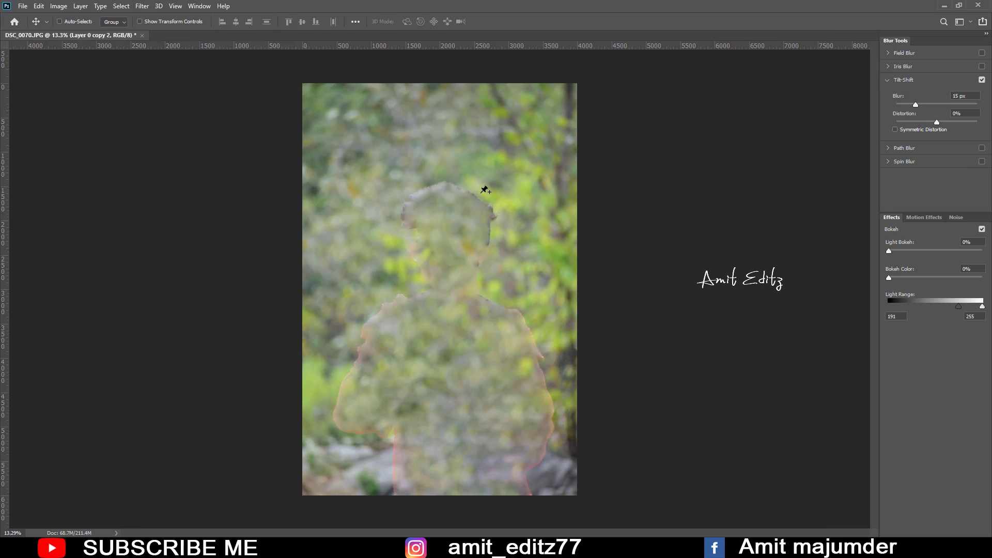
left_click_drag(439, 301, 432, 524)
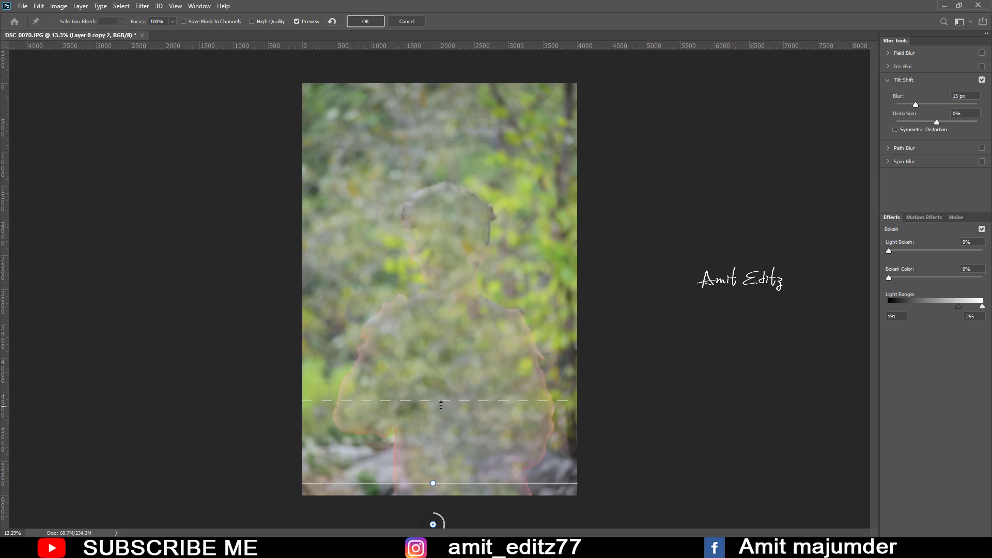
left_click_drag(440, 452, 440, 455)
scroll(450, 322, "down", 1)
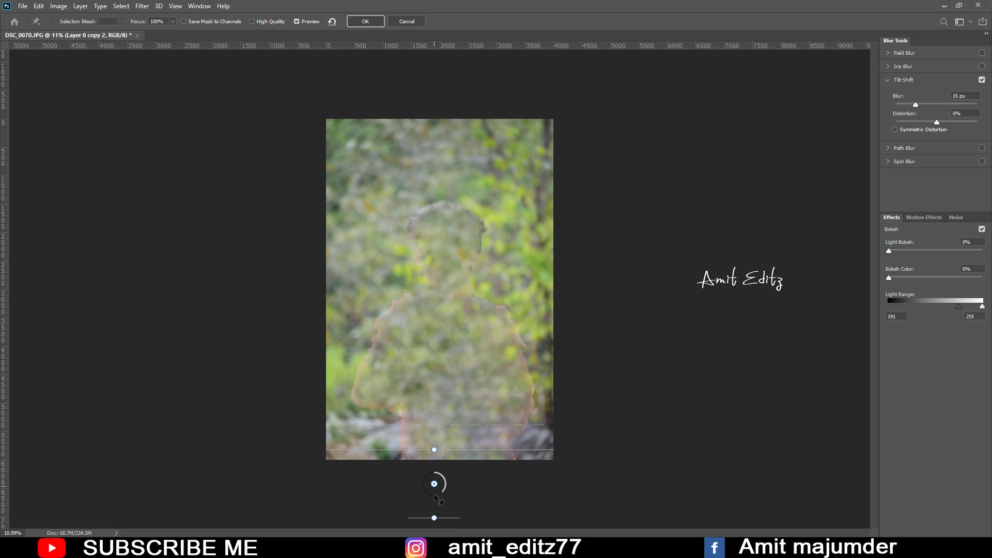
left_click_drag(434, 484, 437, 510)
Set the tilt-shift blur to 137 px, Light Bokeh 44%, Light Range 168–254, and apply.
left_click(924, 103)
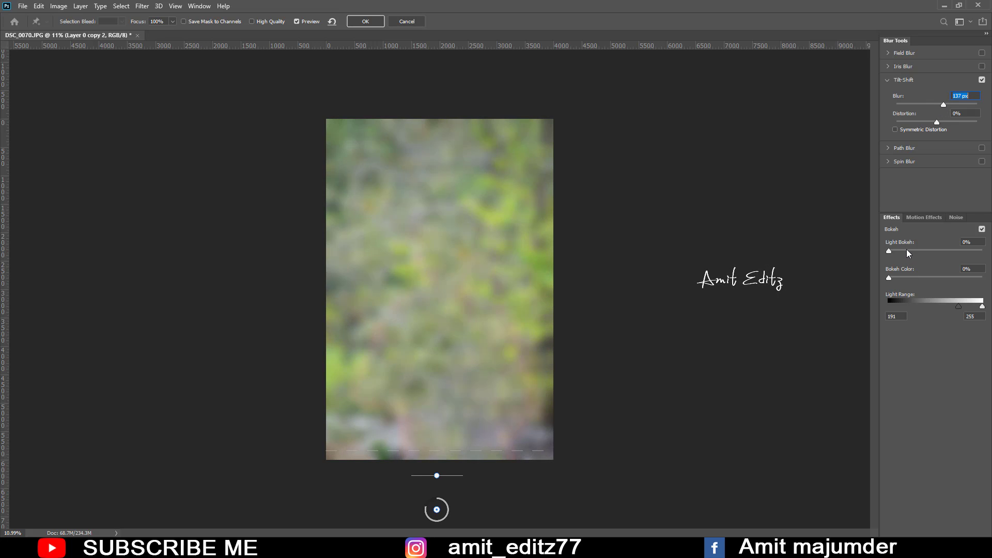
left_click_drag(906, 250, 928, 250)
left_click_drag(950, 305, 977, 307)
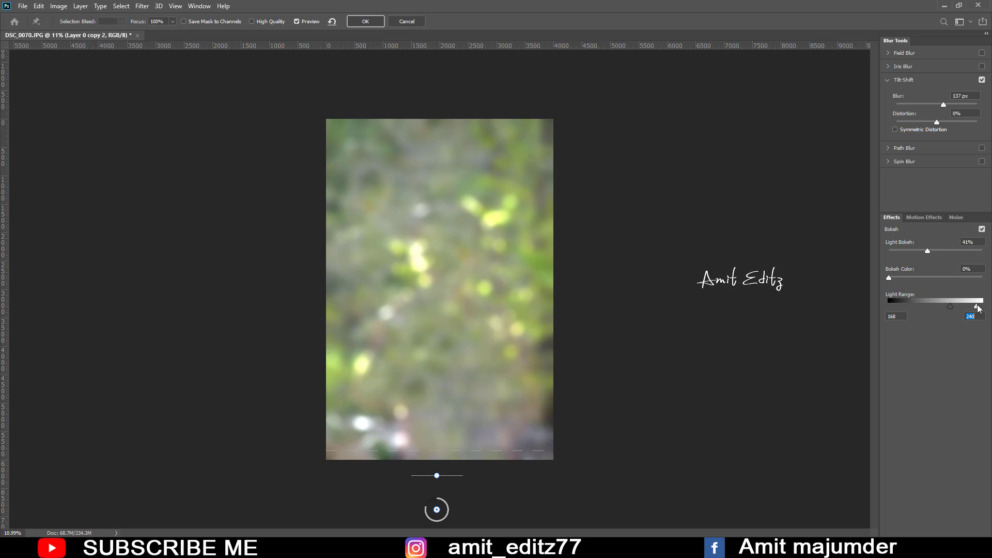
left_click(981, 306)
left_click(983, 306)
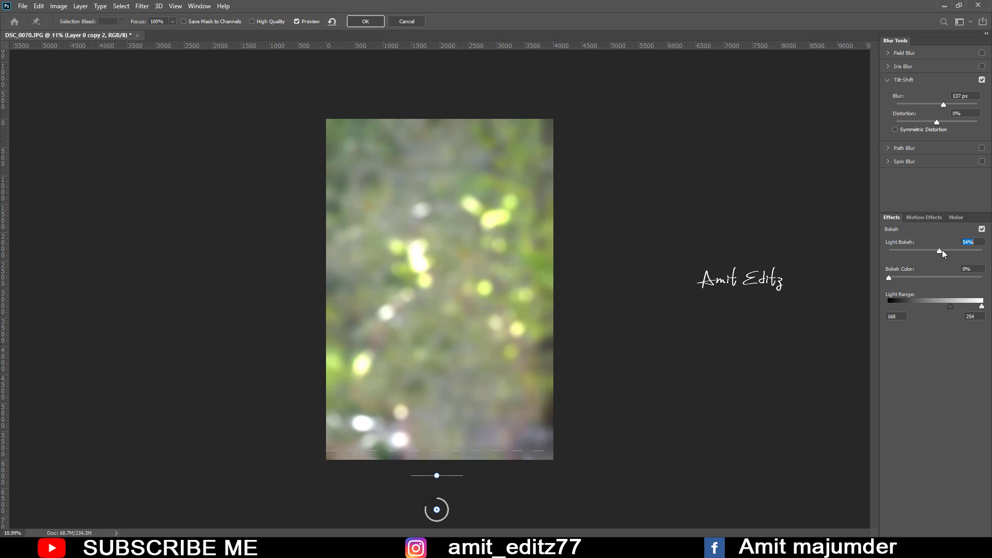
left_click(936, 250)
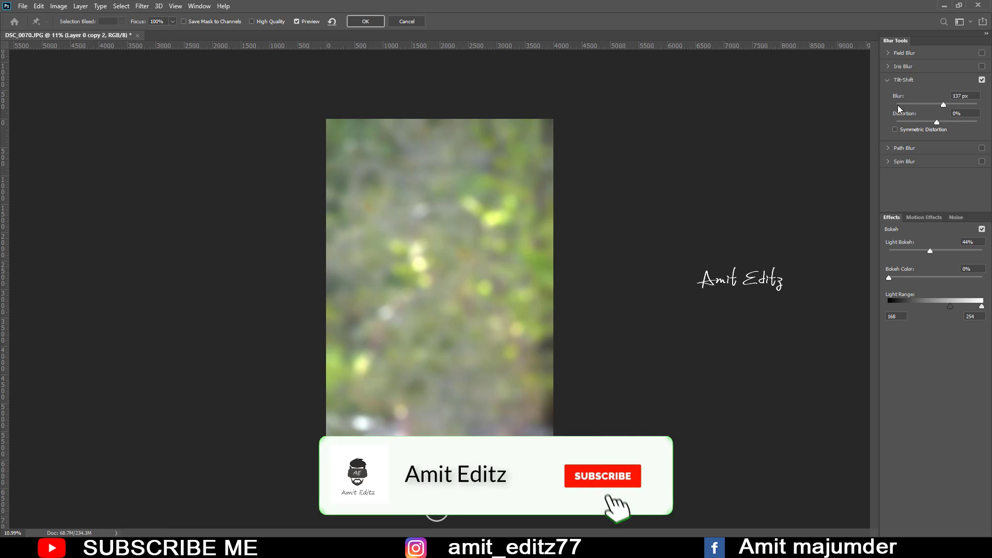
left_click(365, 22)
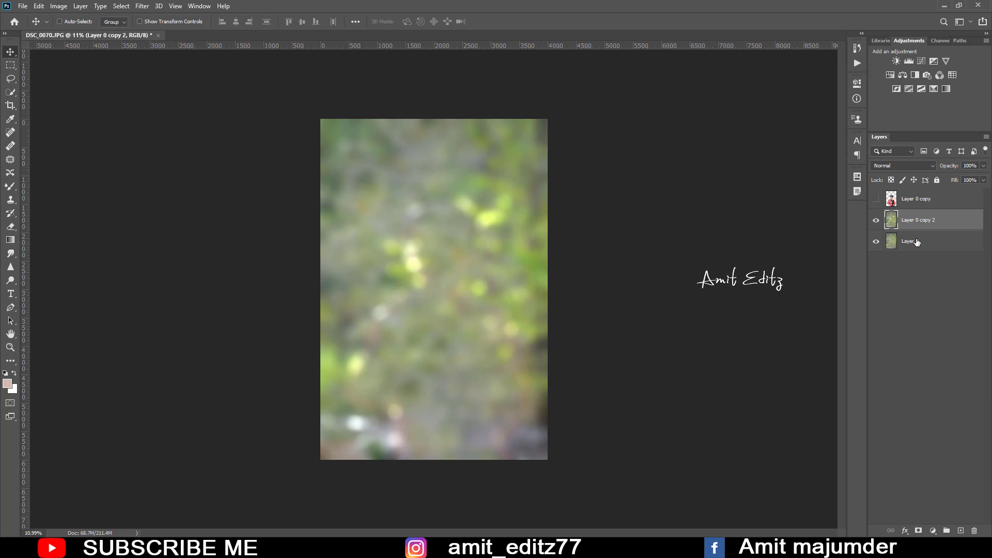
Compare the blurred background with the original and show the cut-out subject again.
left_click(877, 219)
left_click(876, 219)
left_click(876, 219)
left_click(877, 199)
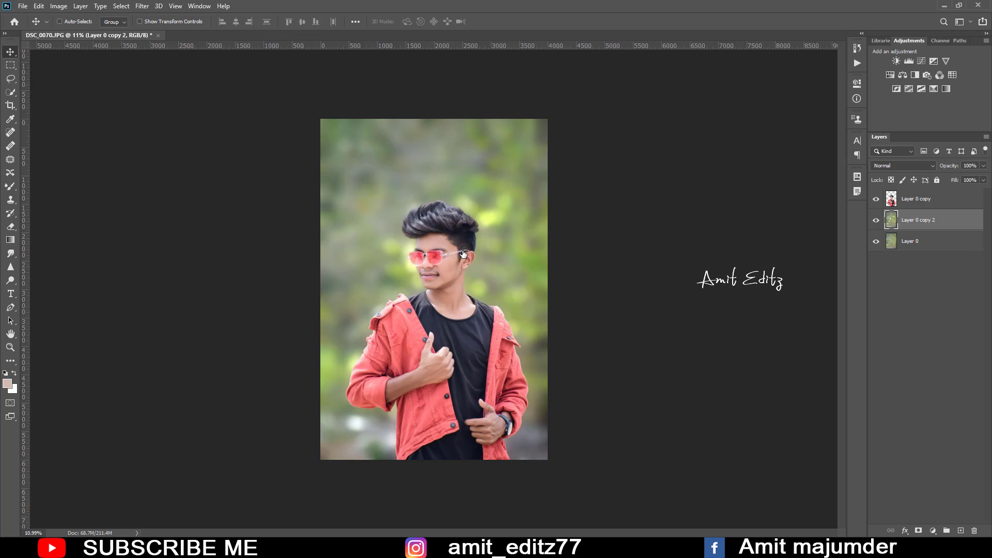
scroll(445, 243, "up", 3)
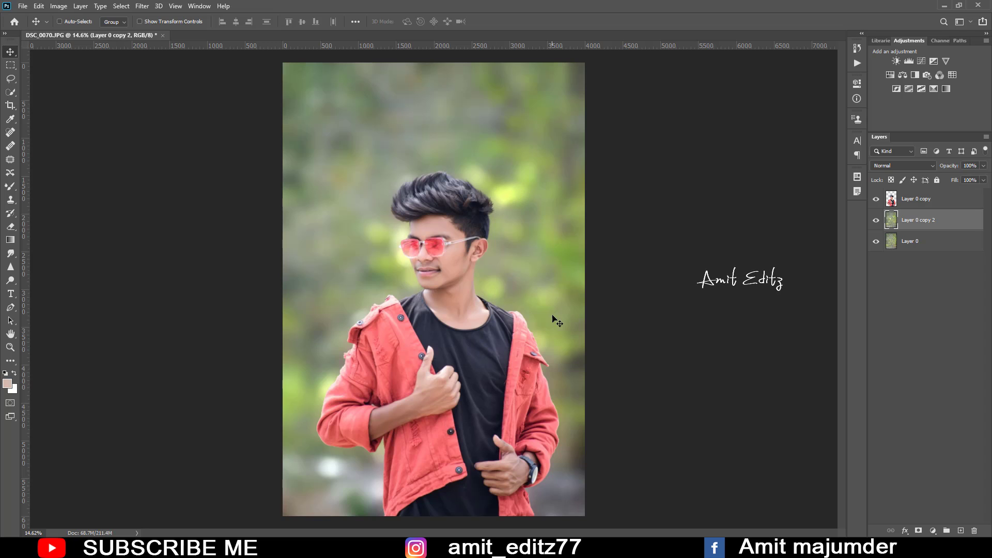
scroll(360, 341, "down", 3)
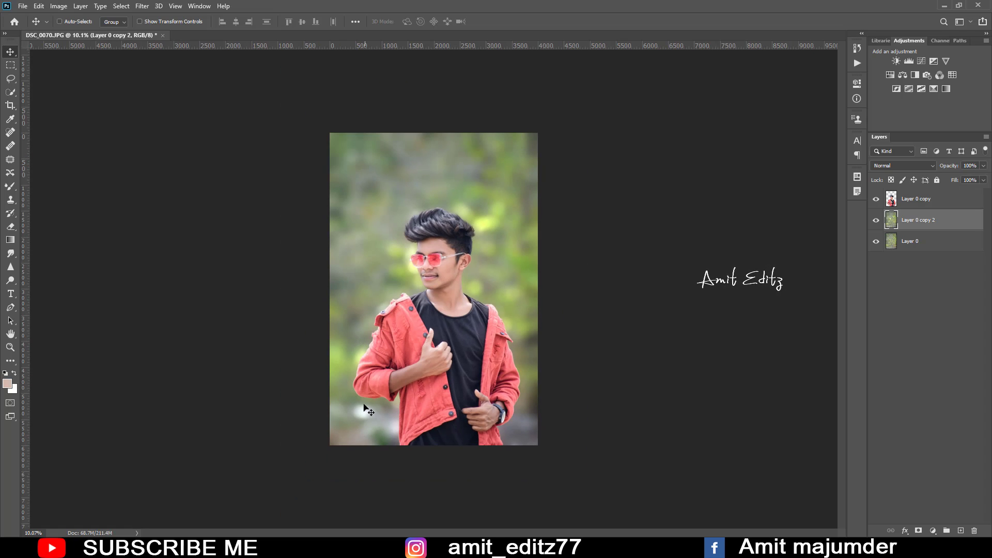
scroll(442, 251, "up", 3)
scroll(442, 252, "down", 1)
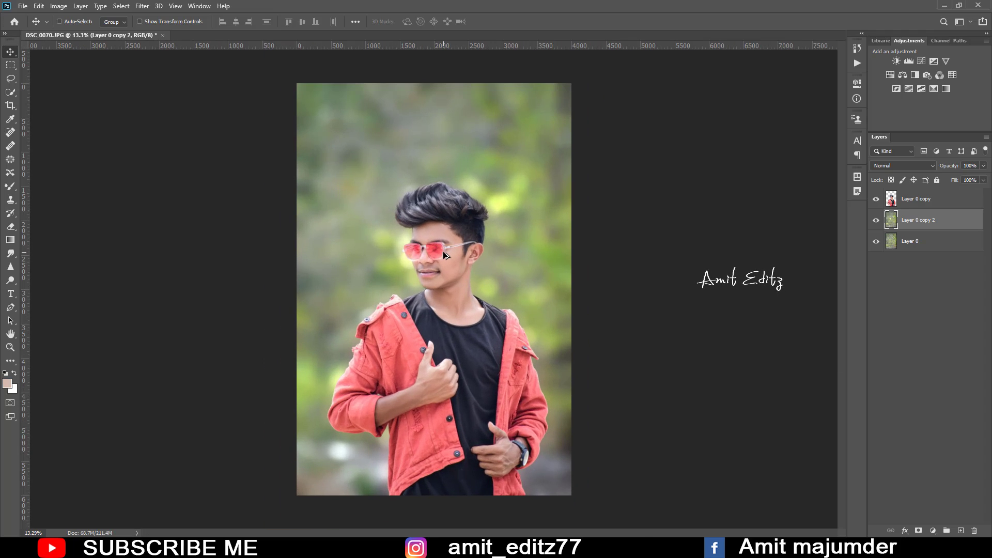
Merge the cut-out and blurred background layers, then duplicate the merged layer.
left_click(930, 198)
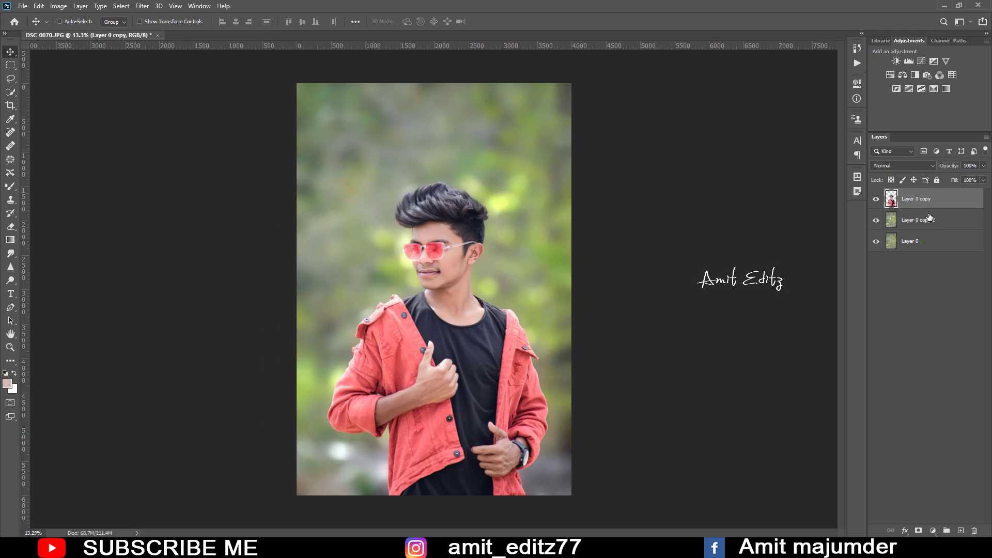
left_click(929, 219, "ctrl")
right_click(929, 220)
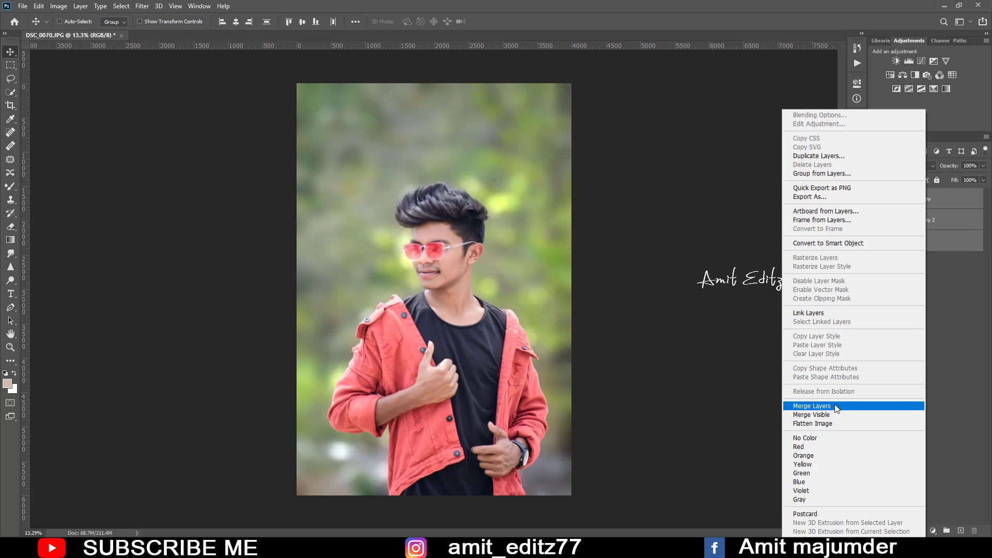
left_click(835, 406)
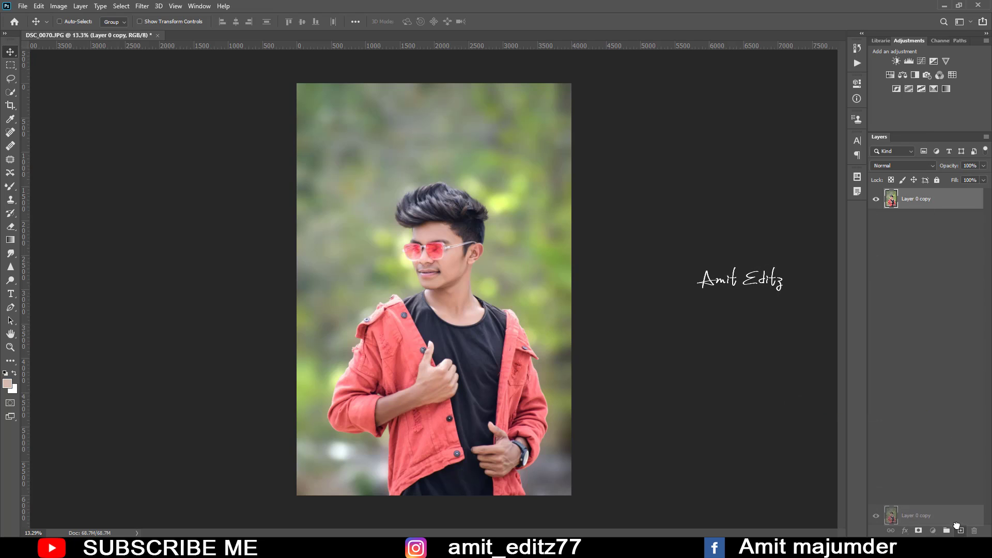
left_click_drag(928, 210, 961, 531)
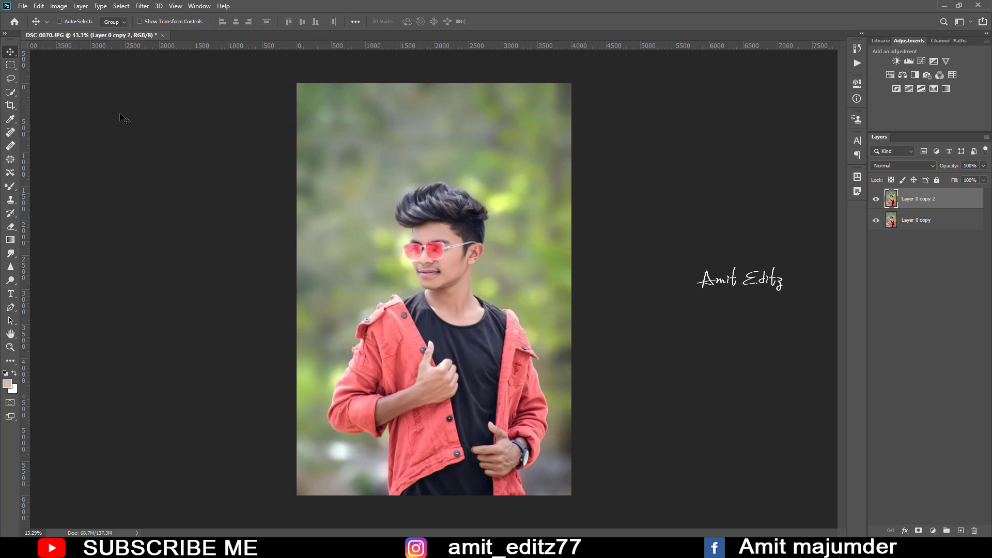
scroll(410, 189, "down", 2)
scroll(409, 189, "up", 1)
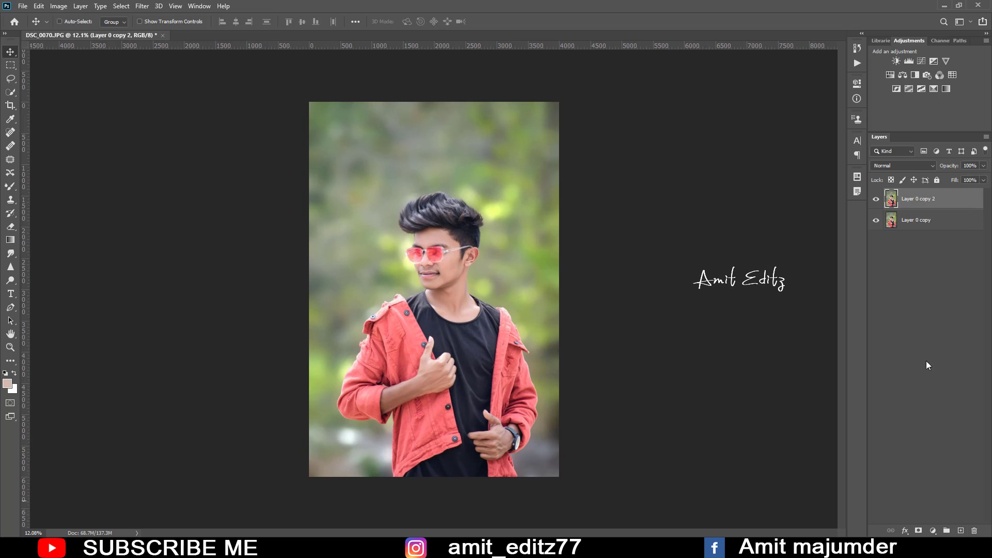
left_click(142, 5)
In Camera Raw Basic, raise Contrast and set Shadows +50, Highlights -24, Whites +18, Blacks -7, Clarity +9, Vibrance +10.
left_click(155, 68)
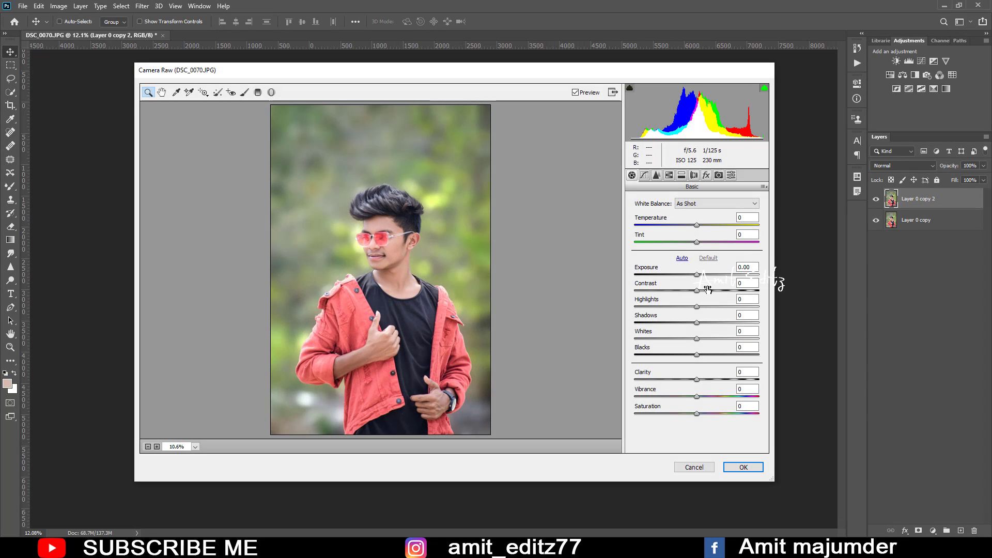
mouse_move(708, 288)
left_mouse_down()
mouse_move(682, 307)
mouse_move(727, 323)
left_mouse_up()
mouse_move(696, 354)
left_mouse_down()
mouse_move(718, 355)
mouse_move(691, 355)
left_mouse_up()
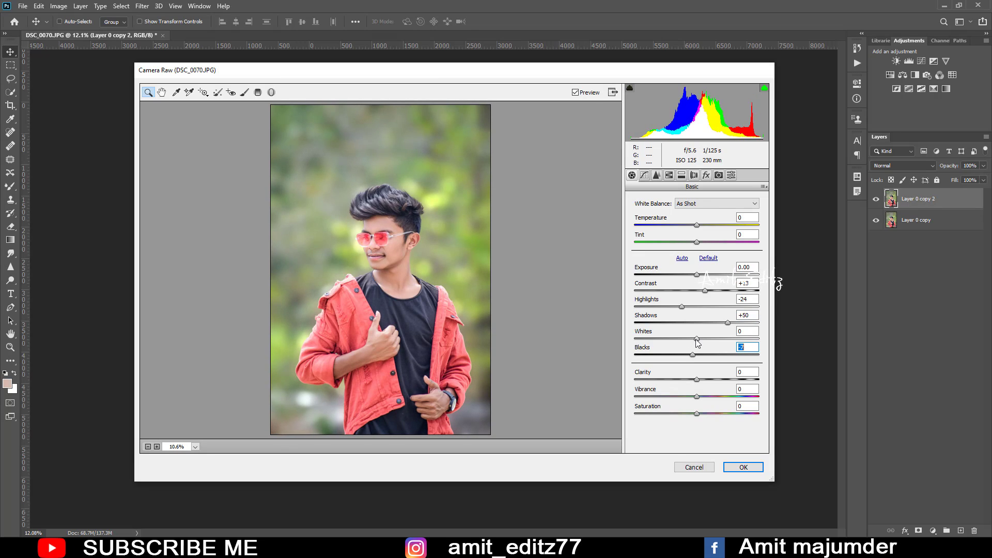
left_click_drag(696, 339, 707, 339)
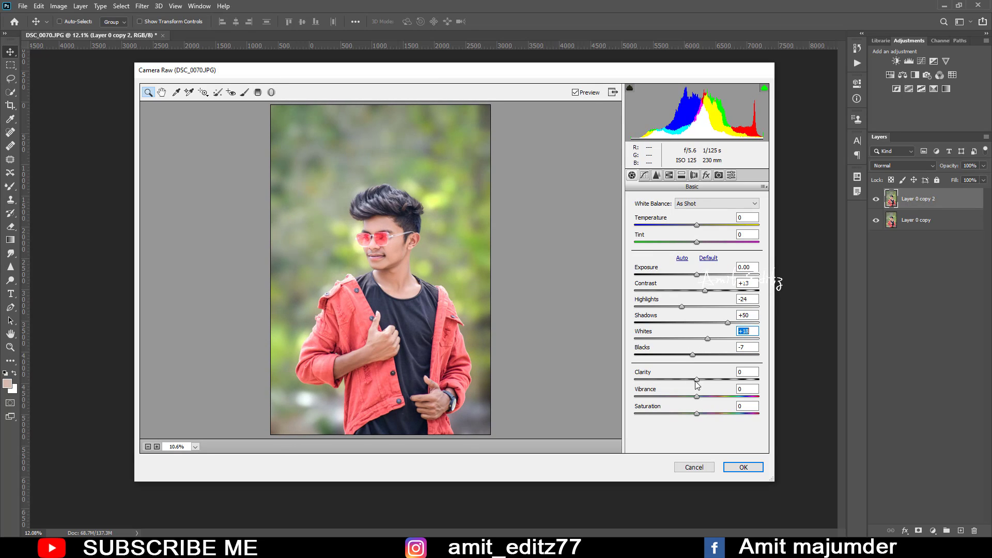
mouse_move(696, 379)
left_mouse_down()
mouse_move(703, 396)
mouse_move(692, 414)
left_mouse_up()
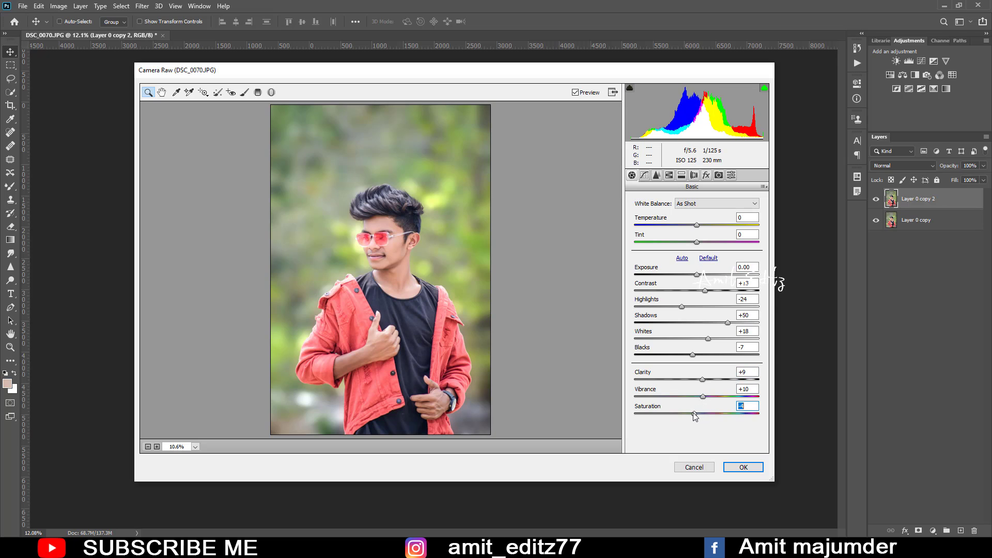
left_click(669, 175)
Set Greens hue to -100, add a negative vignette, and lower Yellows luminance to -31.
left_click(635, 215)
left_click_drag(697, 300, 625, 298)
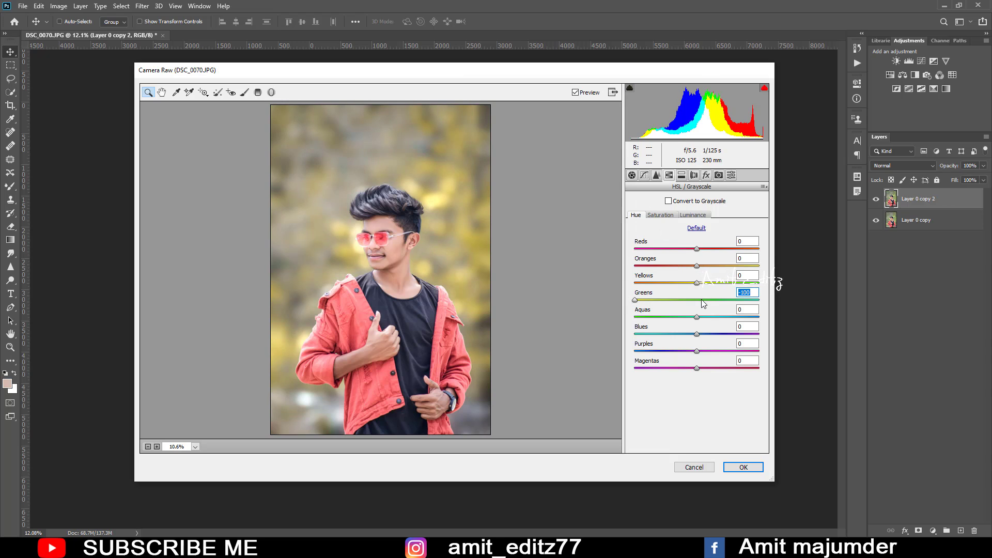
left_click(706, 175)
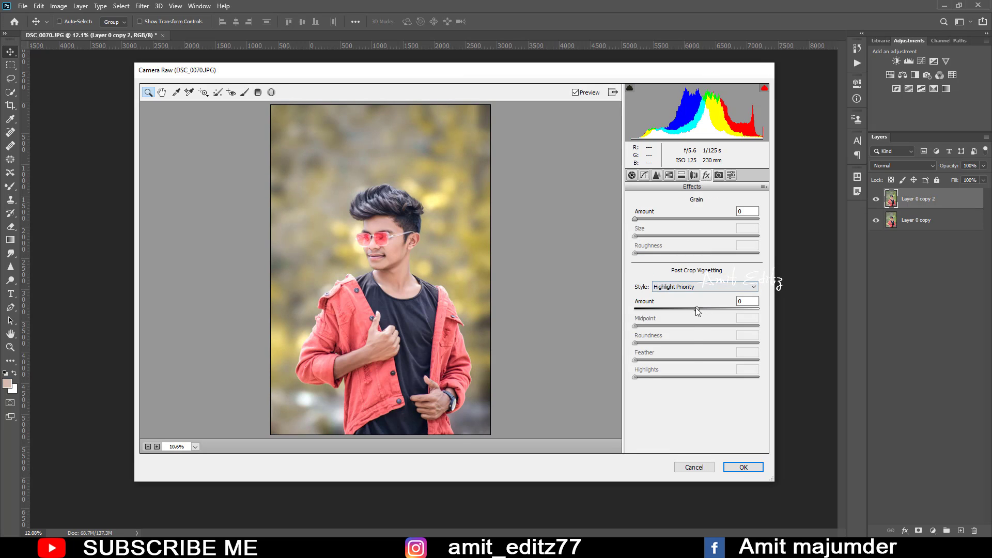
left_click_drag(697, 308, 688, 309)
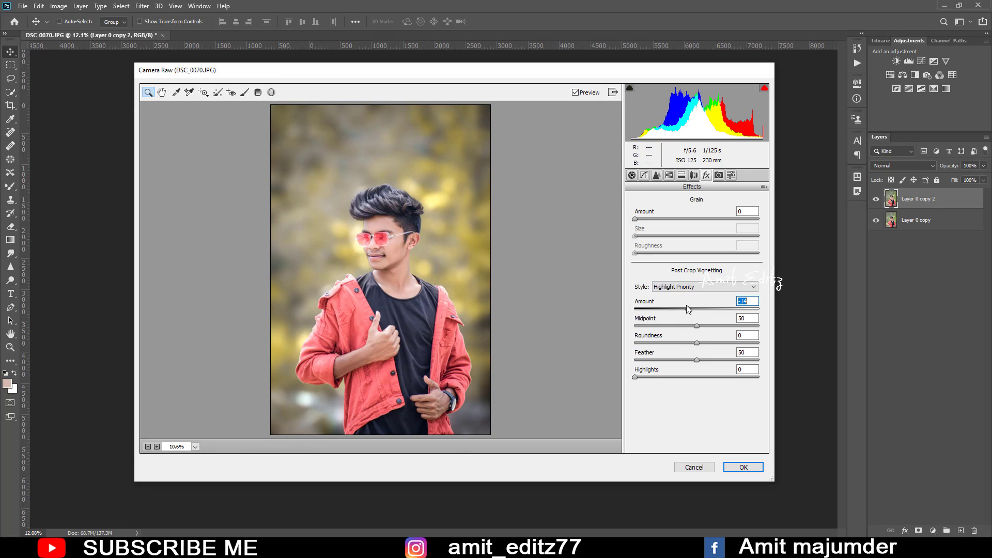
left_click(669, 176)
left_click(693, 215)
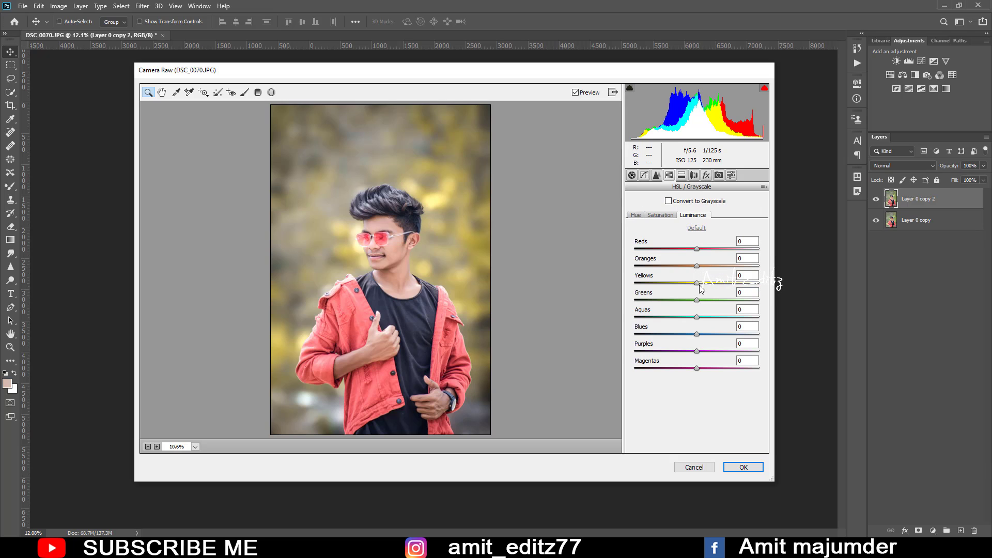
left_click_drag(696, 282, 679, 284)
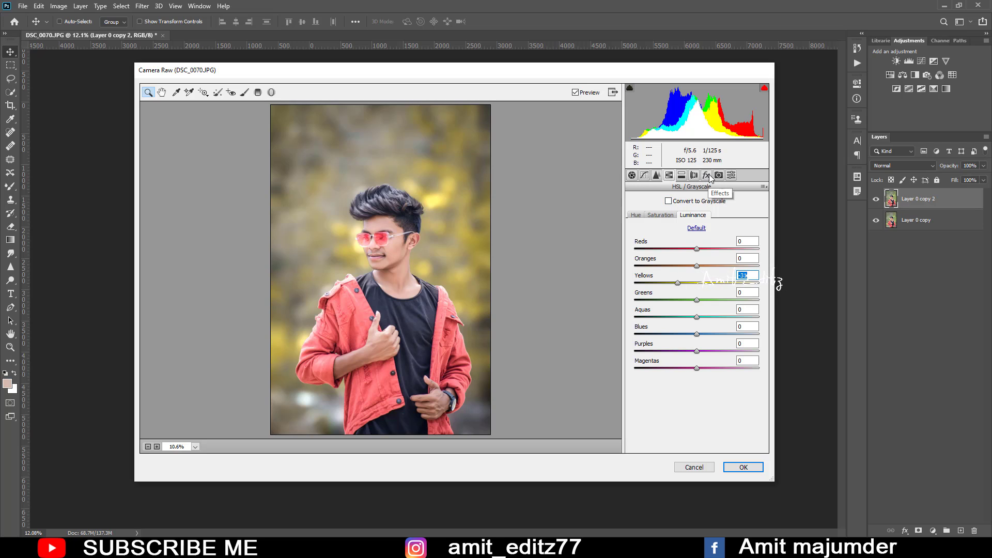
Shift calibration Blue Primary to -9/+8 and Green Primary hue to -12, then raise Oranges luminance to +18.
left_click(719, 175)
left_click_drag(701, 371, 680, 371)
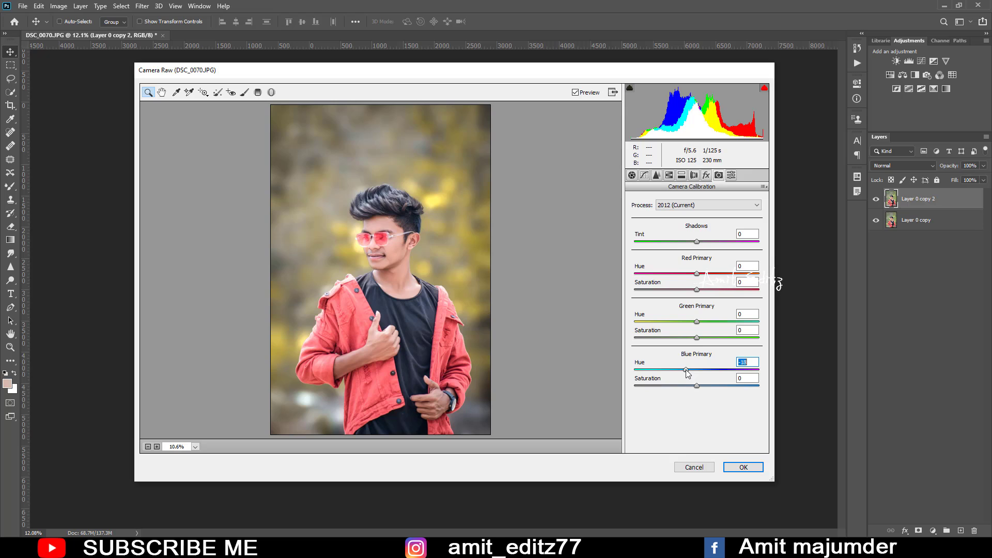
left_click(691, 370)
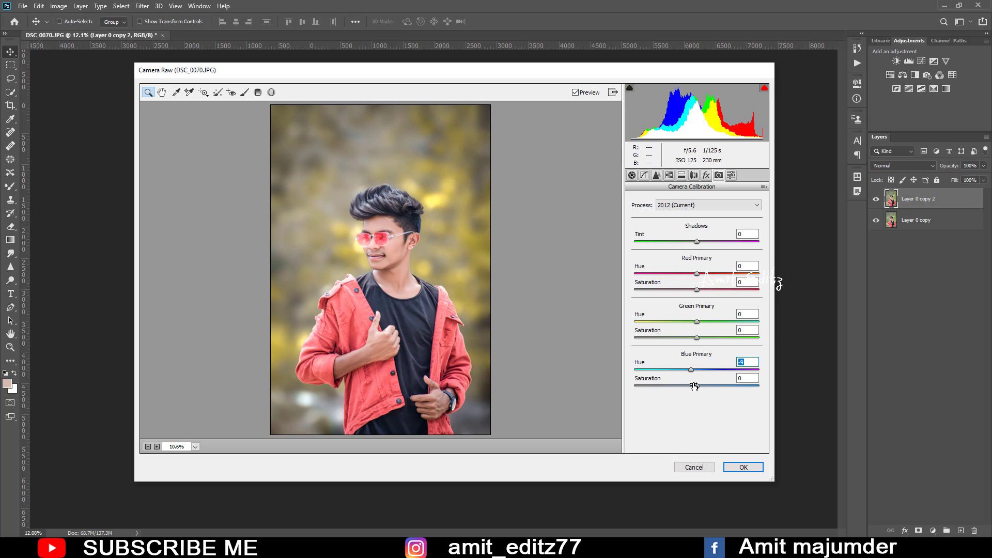
left_click_drag(697, 386, 702, 386)
mouse_move(696, 322)
left_mouse_down()
mouse_move(671, 322)
mouse_move(710, 338)
left_mouse_up()
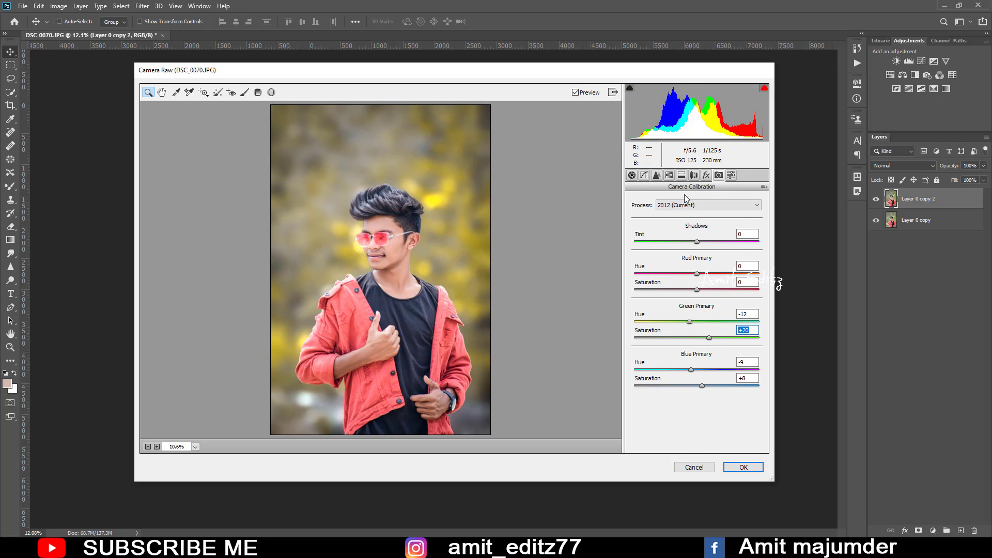
left_click(669, 176)
left_click_drag(694, 265, 708, 265)
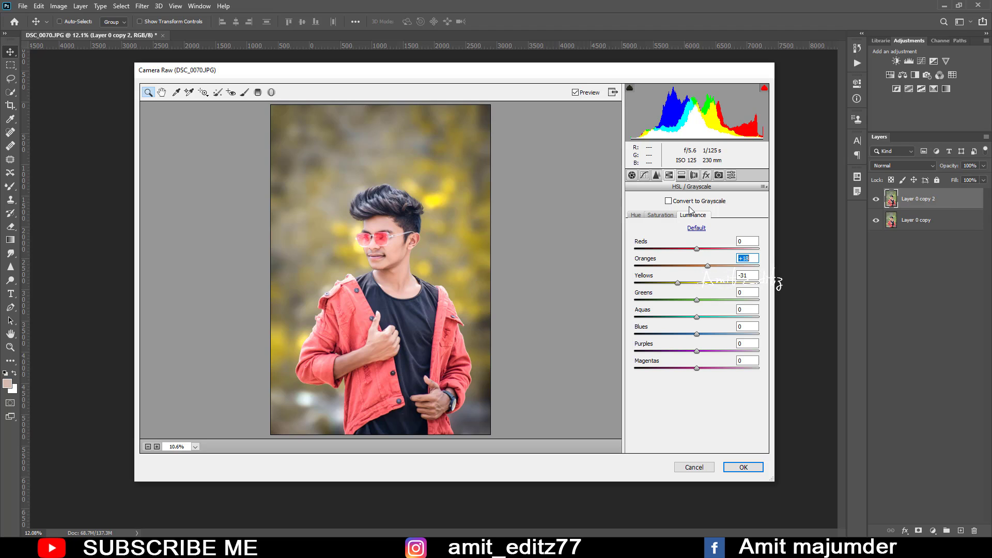
Adjust the Purples and Oranges hues and shift the Reds hue to -3.
left_click(681, 176)
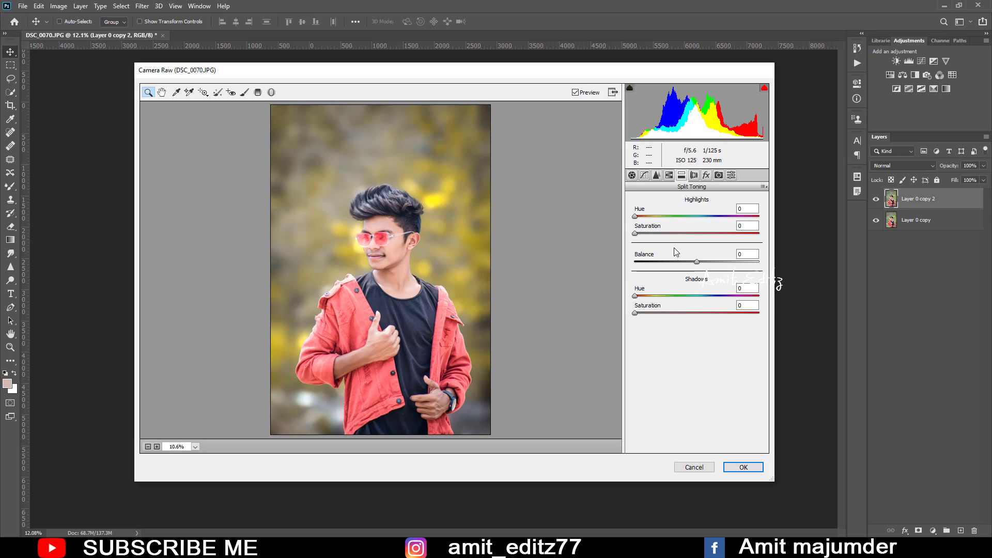
left_click(669, 176)
left_click(636, 215)
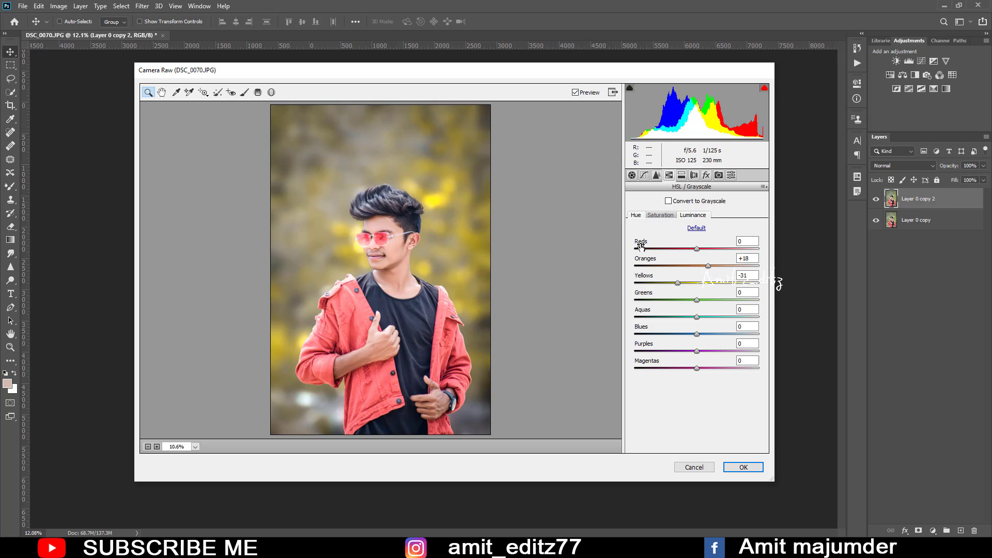
mouse_move(700, 354)
left_mouse_down()
mouse_move(637, 353)
mouse_move(700, 369)
left_mouse_up()
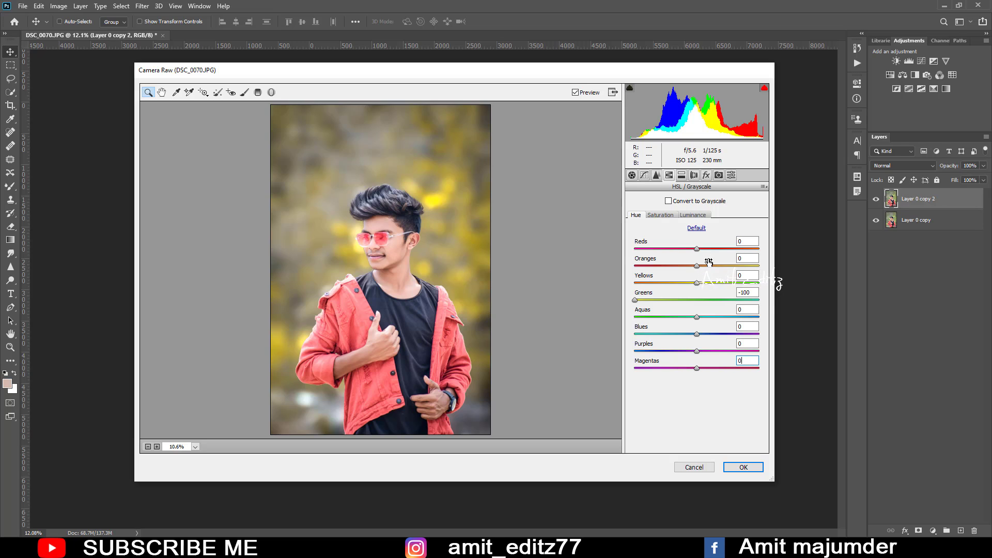
mouse_move(697, 266)
left_mouse_down()
mouse_move(682, 265)
mouse_move(697, 267)
left_mouse_up()
mouse_move(696, 249)
left_mouse_down()
mouse_move(686, 249)
mouse_move(696, 254)
left_mouse_up()
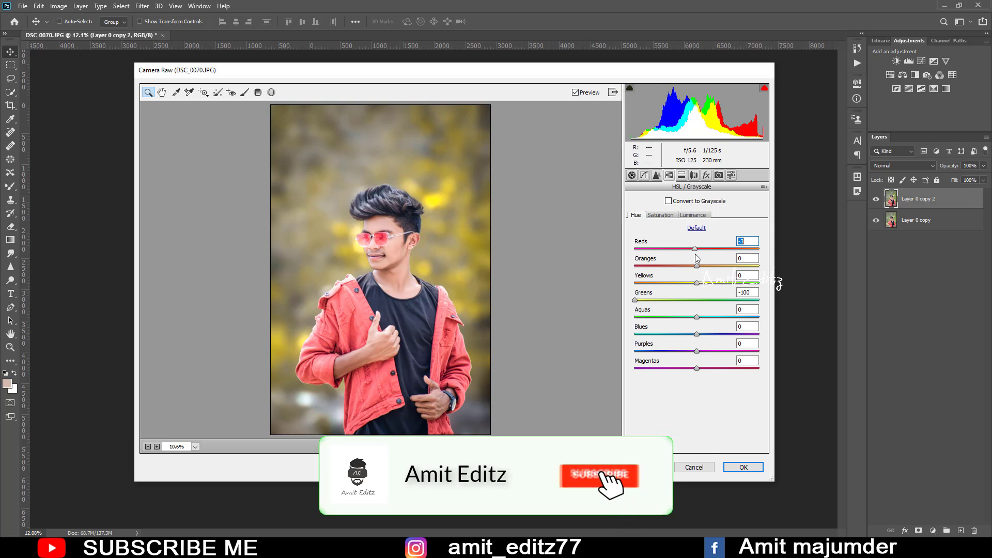
Review sharpening, lighten the edge vignette slightly, and fine-tune Yellows luminance.
left_click(656, 175)
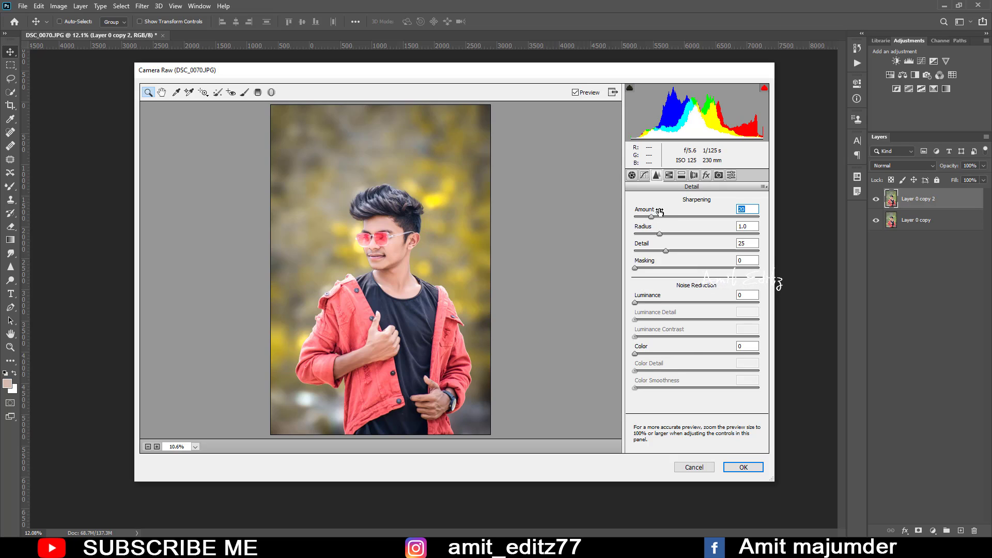
left_click(631, 175)
left_click(706, 175)
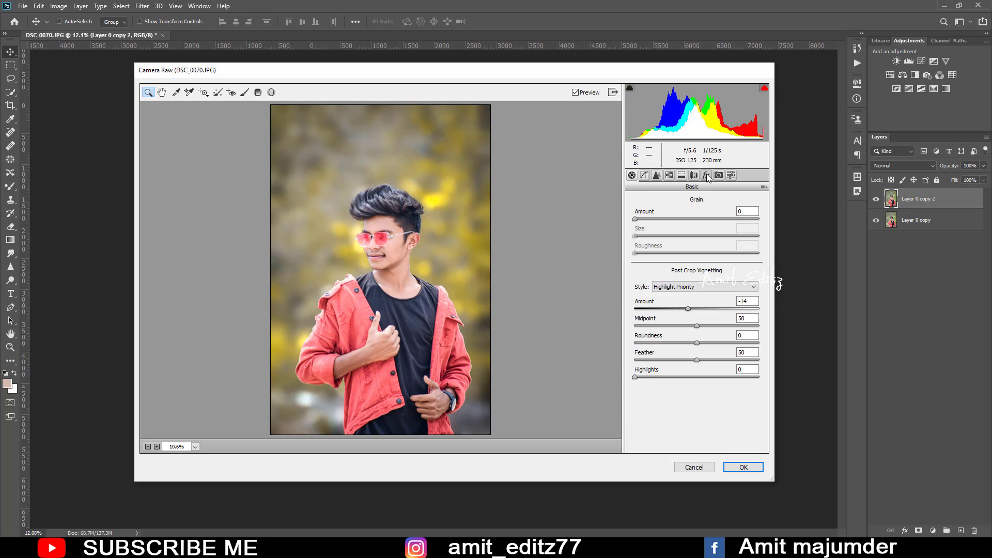
left_click_drag(696, 309, 689, 308)
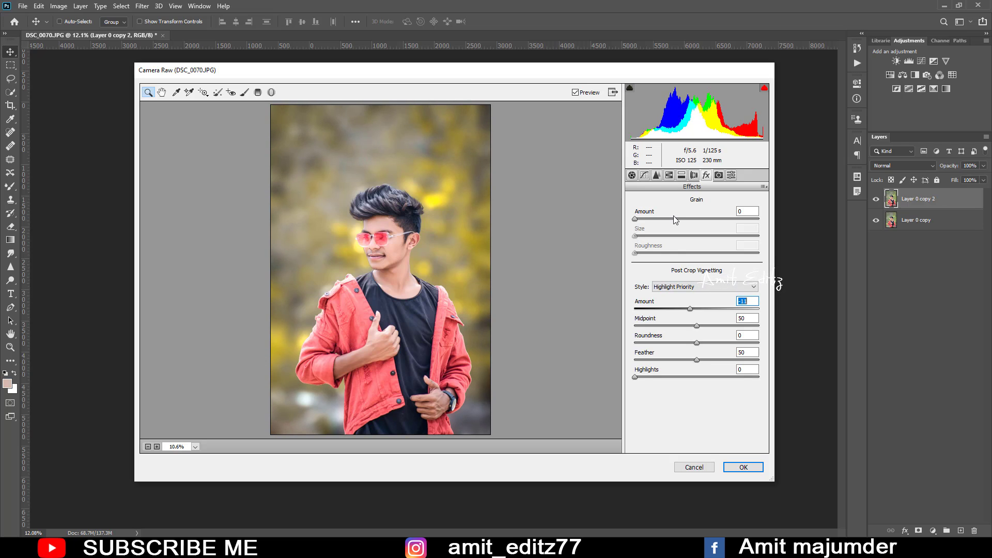
left_click(669, 175)
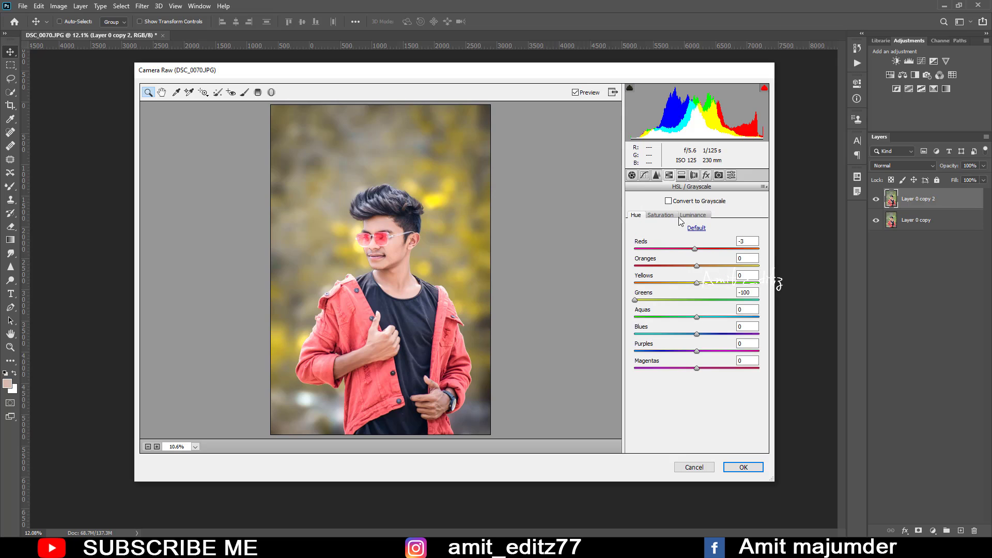
left_click(686, 282)
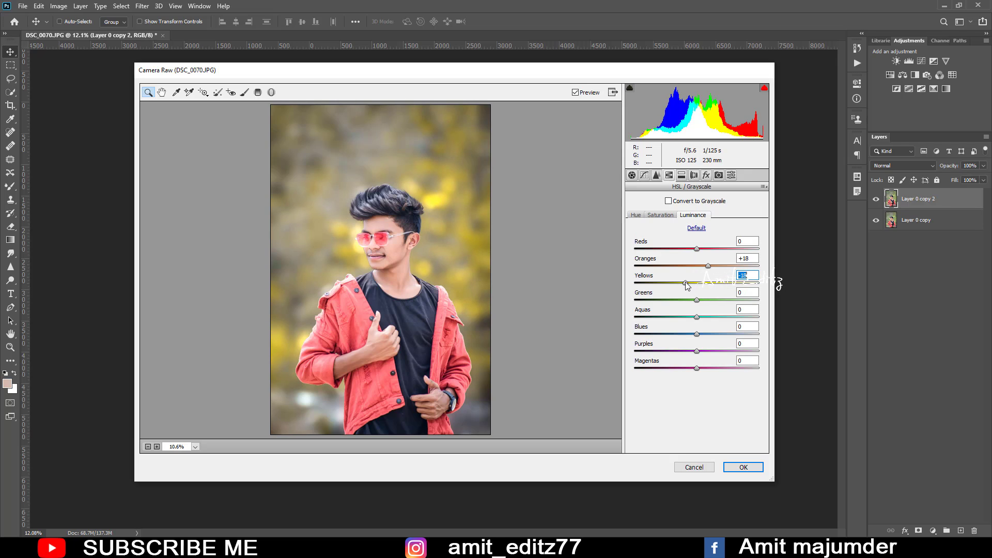
left_click_drag(686, 285, 684, 284)
Split-tone the highlights at hue 48, saturation 5, and apply the Camera Raw grade.
left_click(681, 175)
left_click_drag(640, 216, 652, 217)
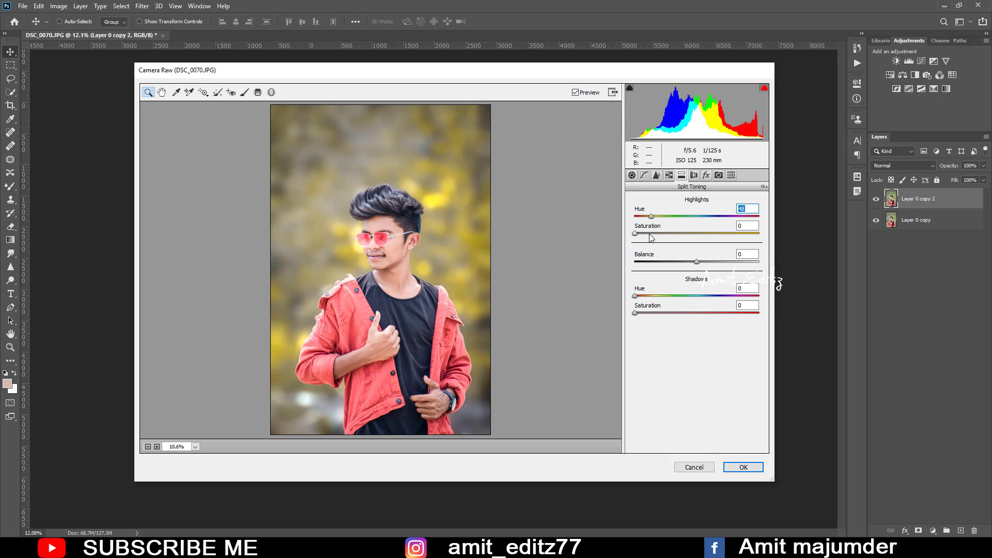
left_click_drag(635, 233, 641, 234)
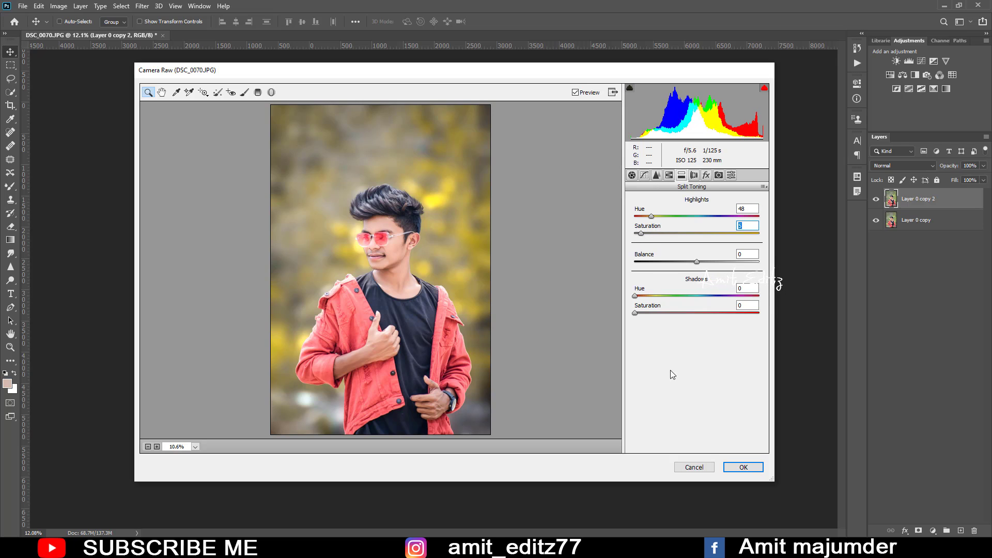
left_click(758, 471)
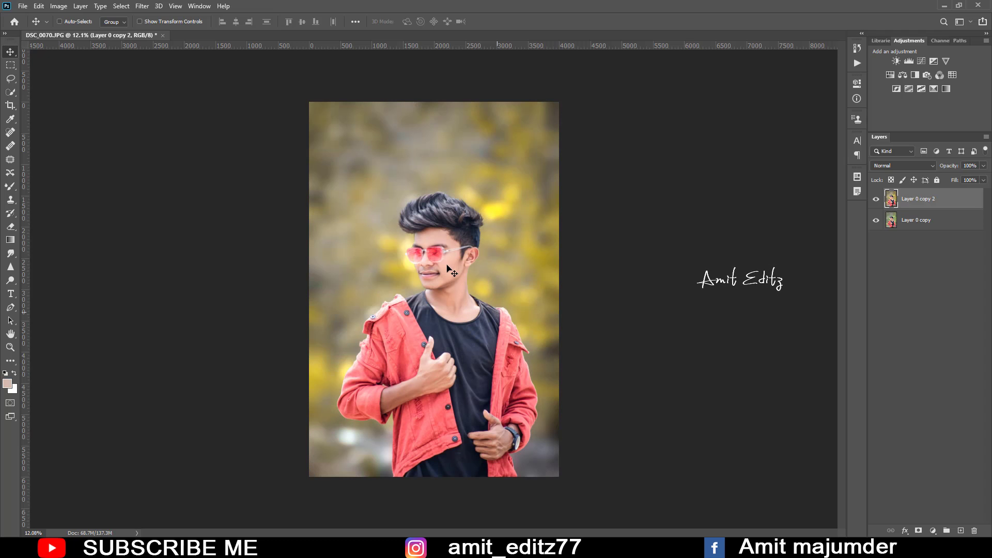
Compare the graded layer with the original, duplicate it as Layer 0 copy 3, and pick the Dodge tool.
scroll(426, 241, "up", 3)
scroll(426, 240, "down", 5)
scroll(426, 240, "up", 2)
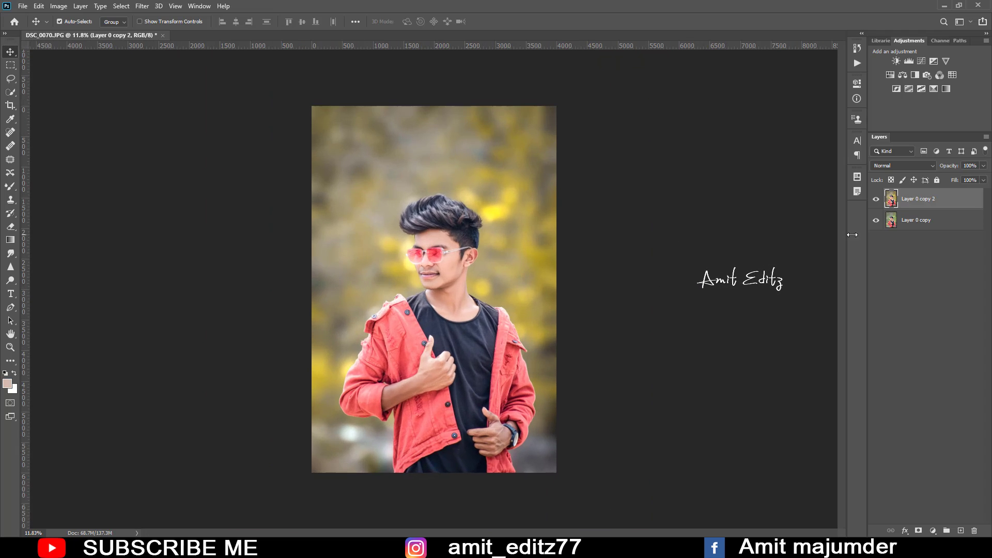
left_click(876, 202)
left_click(876, 201)
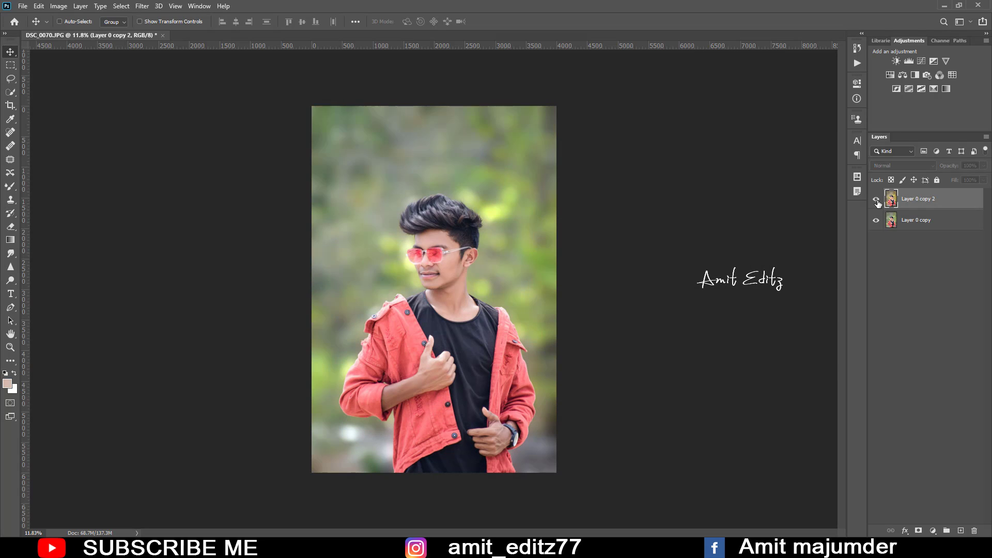
left_click_drag(925, 203, 960, 531)
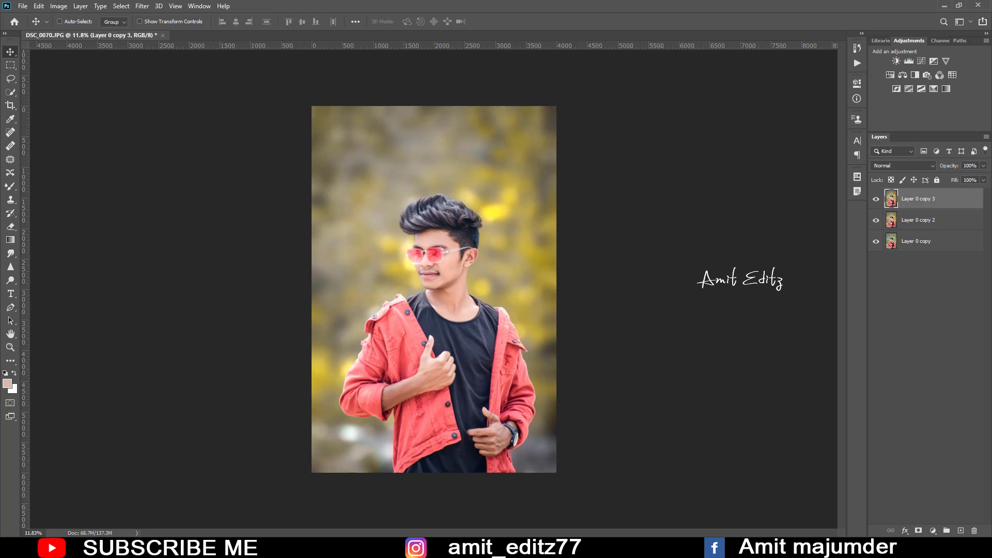
left_click(11, 280)
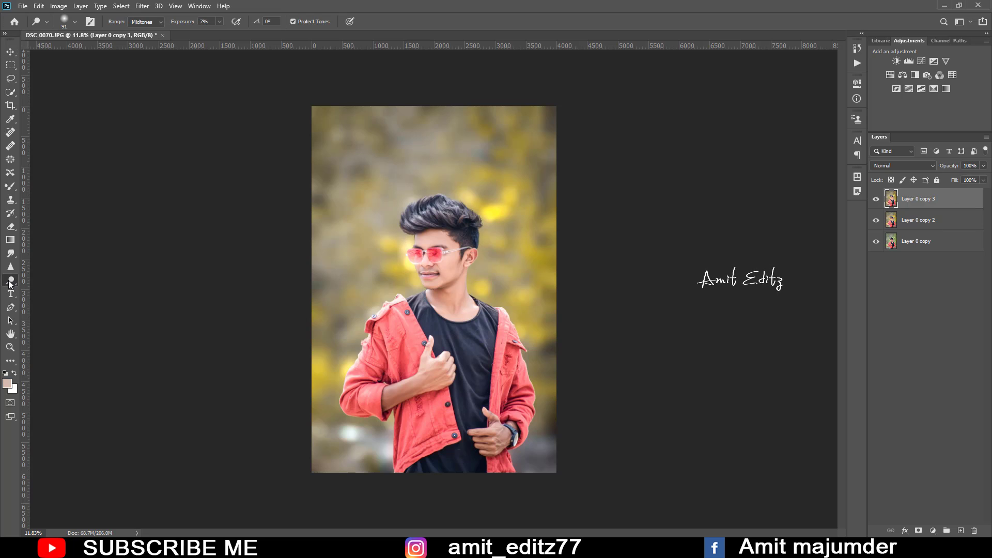
Dodge the forehead highlights and shrink the Dodge brush to 141 px.
right_click(10, 281)
left_click(52, 279)
scroll(447, 210, "up", 3)
scroll(423, 207, "up", 3)
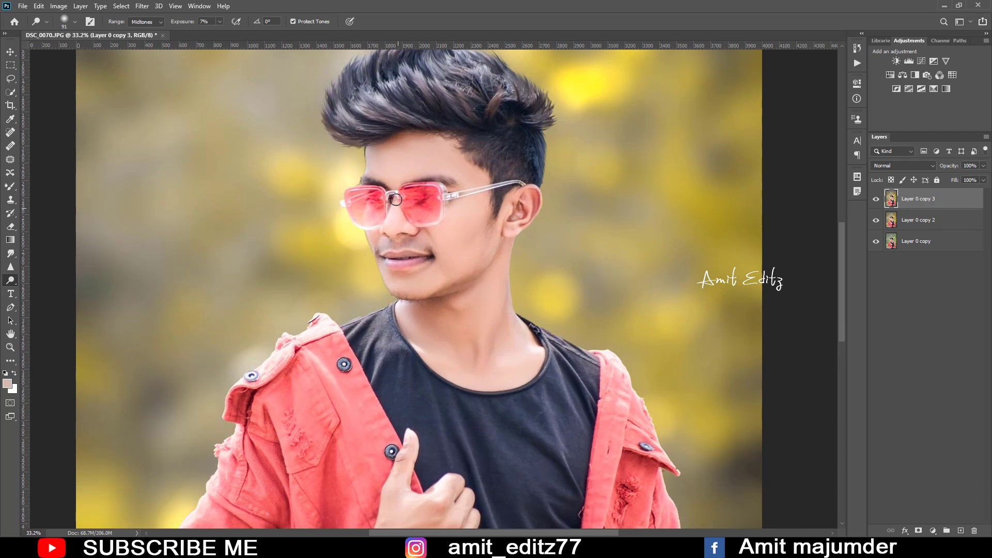
scroll(397, 171, "up", 2)
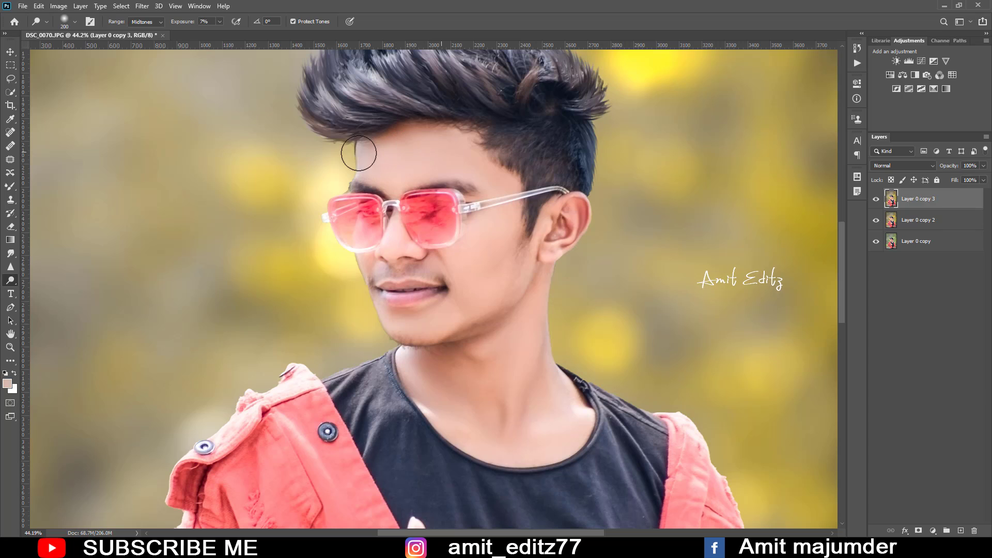
left_click_drag(376, 164, 391, 178)
left_click_drag(364, 255, 341, 255)
Dodge the fingers of the lower hand to brighten them.
scroll(447, 292, "down", 3)
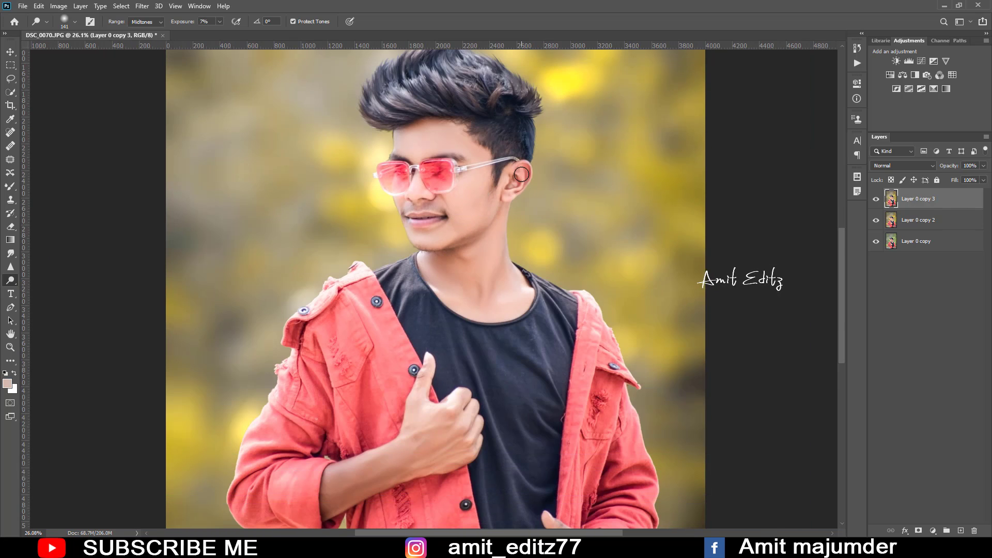
scroll(521, 174, "down", 3)
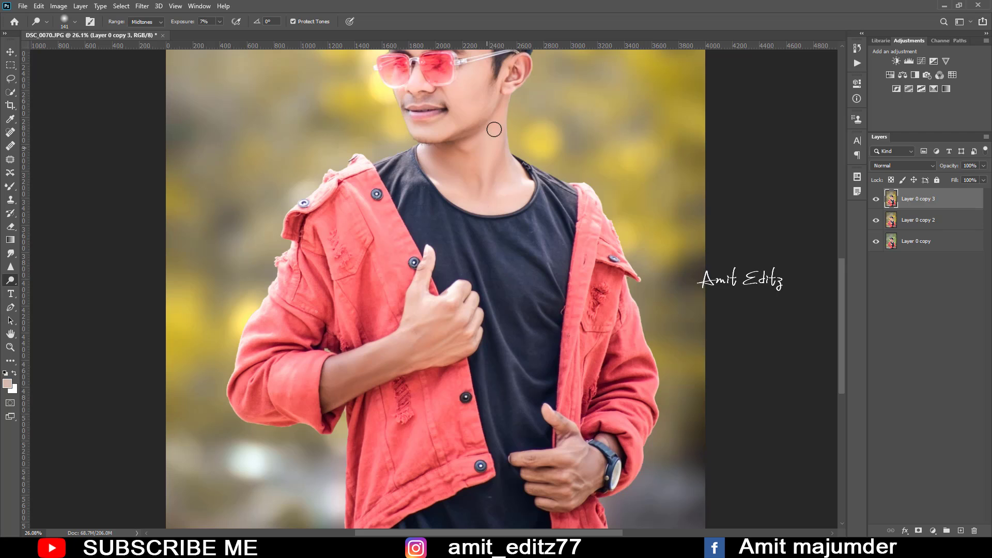
scroll(465, 276, "down", 3)
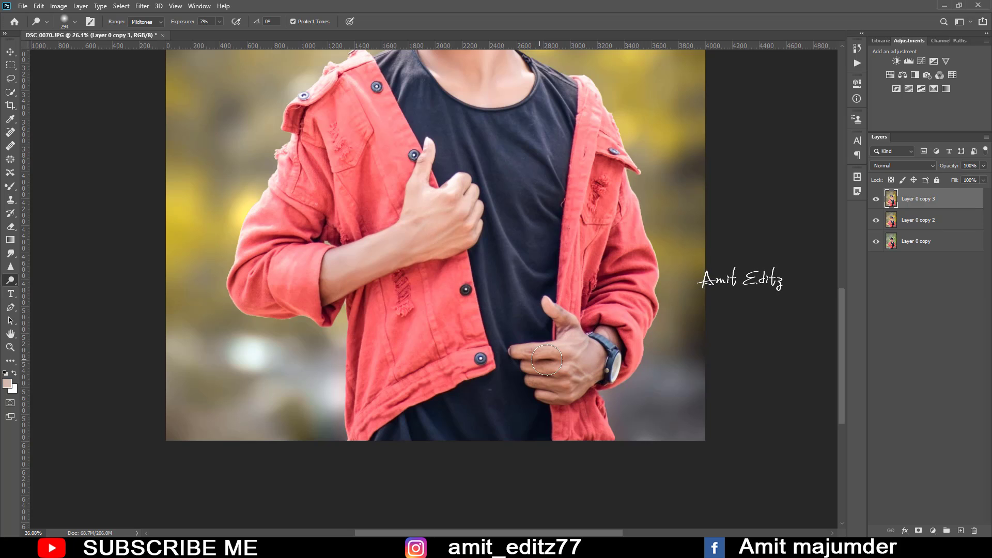
mouse_move(547, 360)
left_mouse_down()
mouse_move(517, 388)
mouse_move(565, 392)
left_mouse_up()
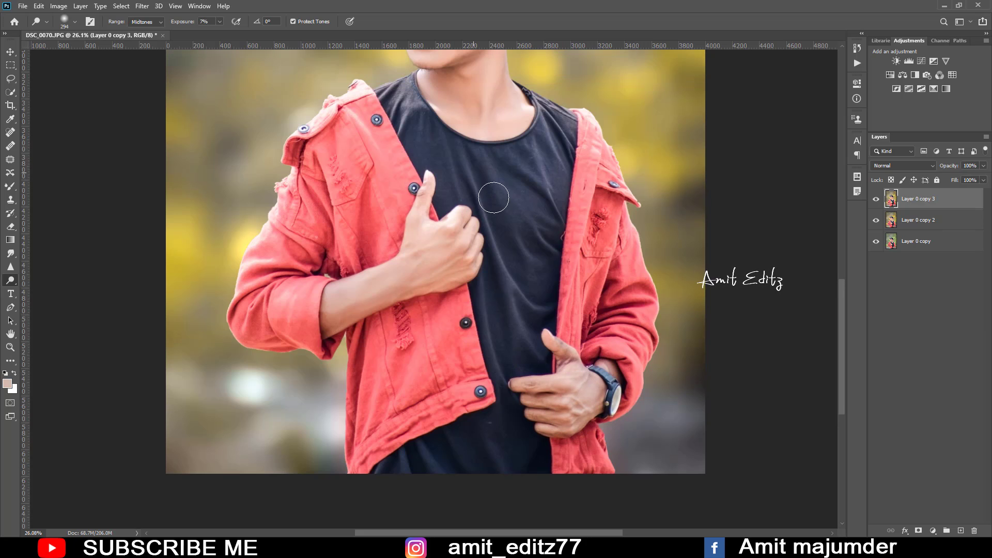
scroll(488, 196, "up", 2)
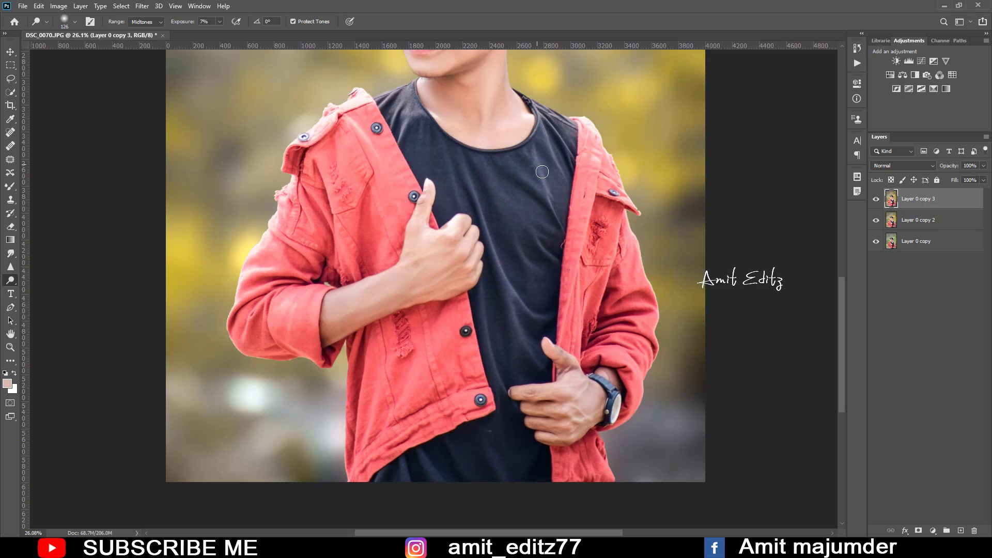
scroll(546, 215, "up", 2)
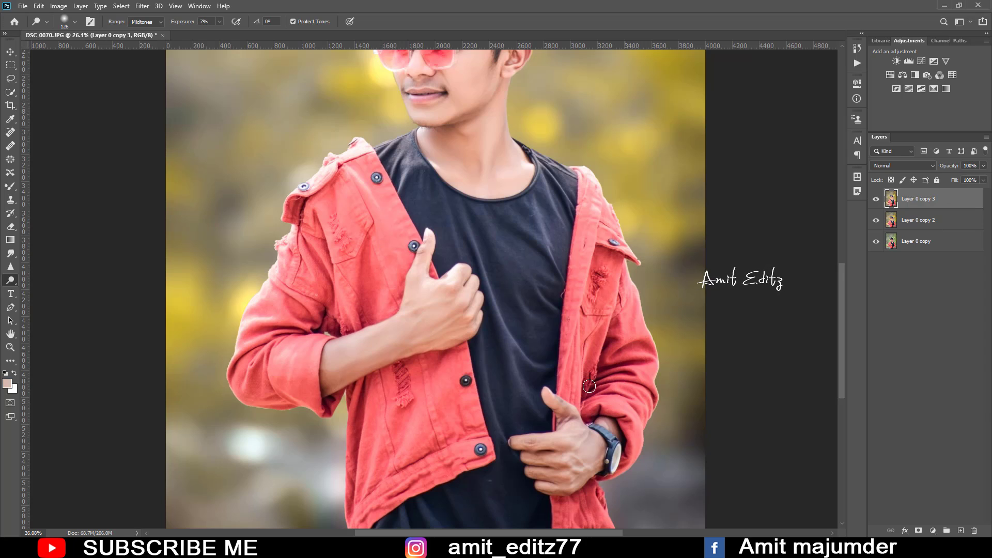
scroll(568, 335, "down", 1)
scroll(520, 253, "down", 1)
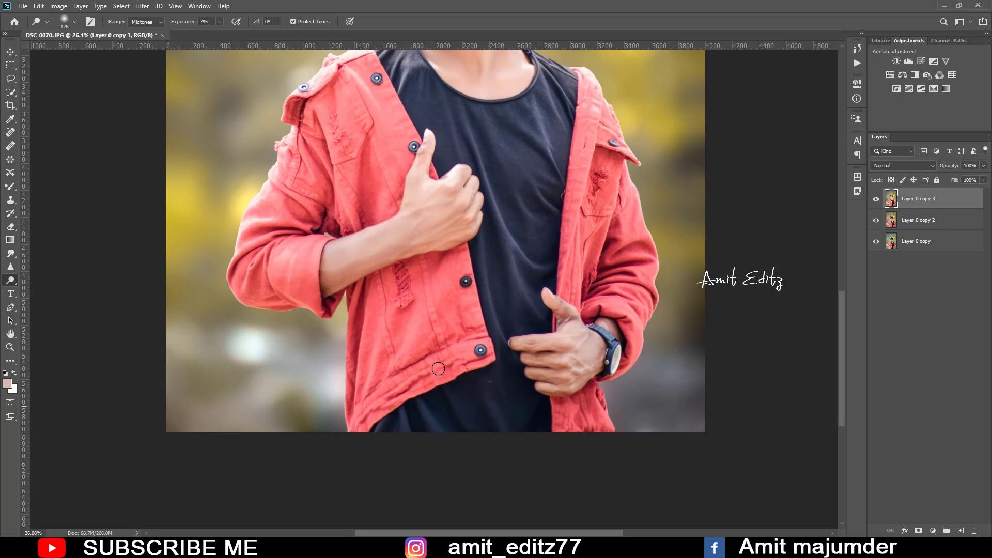
scroll(285, 222, "up", 1)
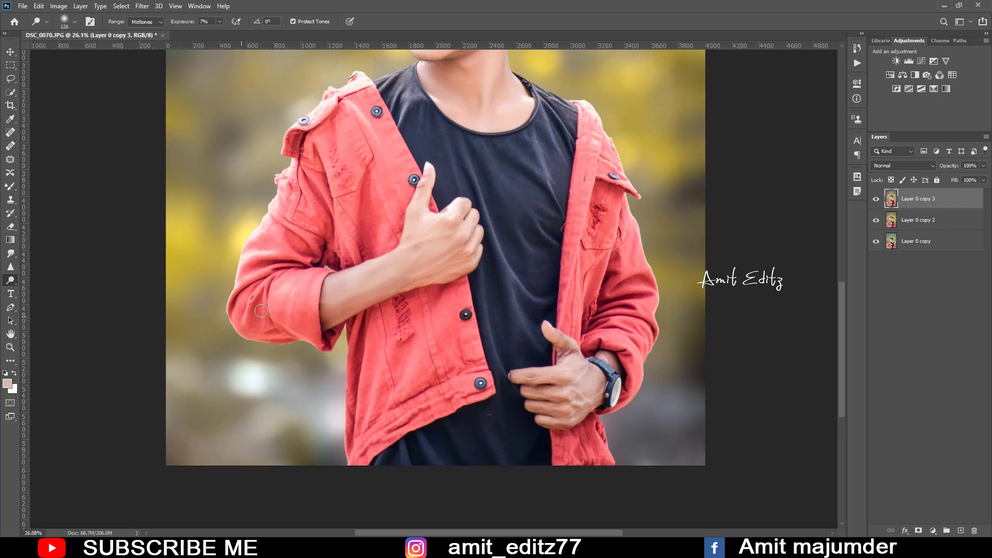
scroll(442, 229, "down", 3)
scroll(442, 231, "up", 1)
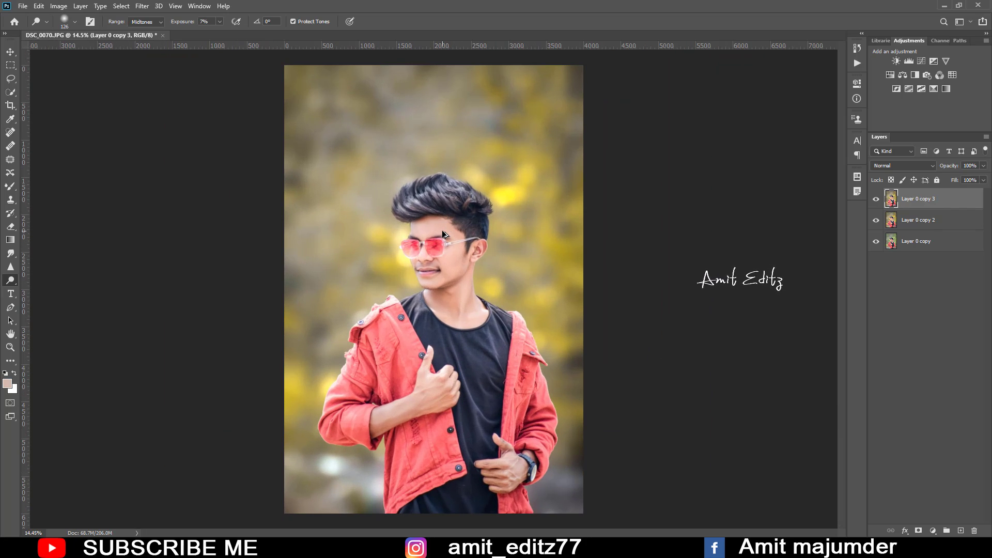
Merge Layer 0 copy 2 and copy 3, then duplicate the result as Layer 0 copy 4.
left_click(904, 228, "shift")
right_click(906, 223)
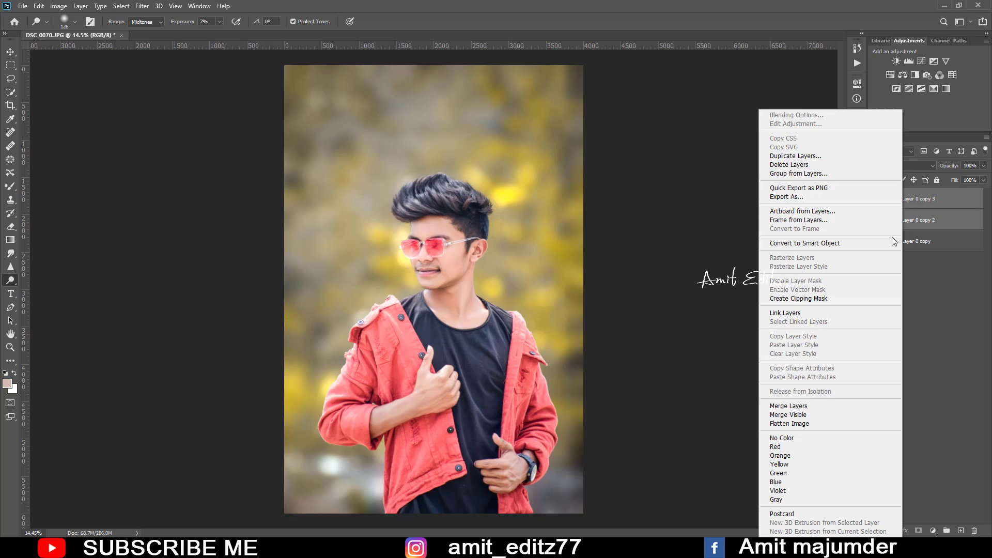
left_click(825, 406)
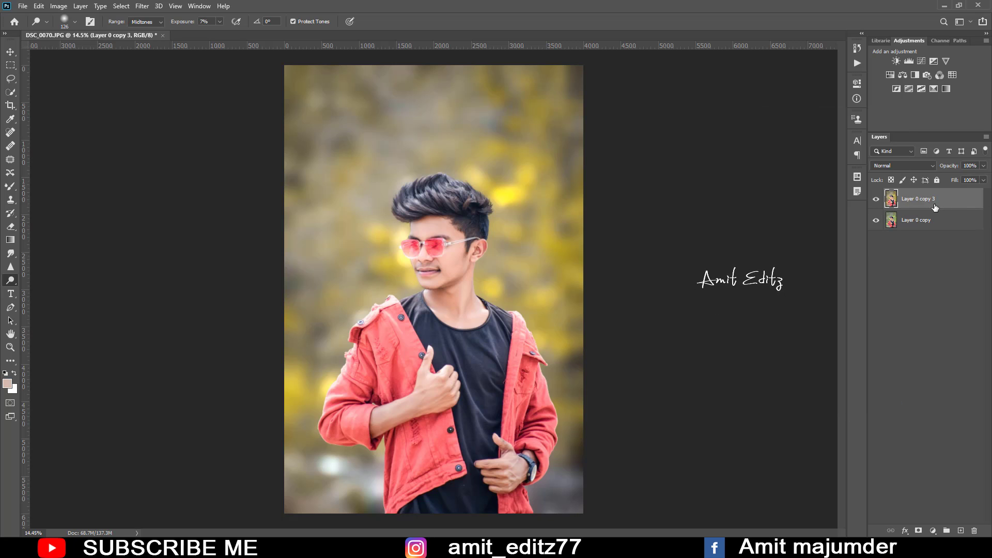
left_click_drag(935, 207, 961, 531)
Switch to the Burn tool, check its brush settings, and move over the neck and jacket.
right_click(10, 279)
left_click(49, 290)
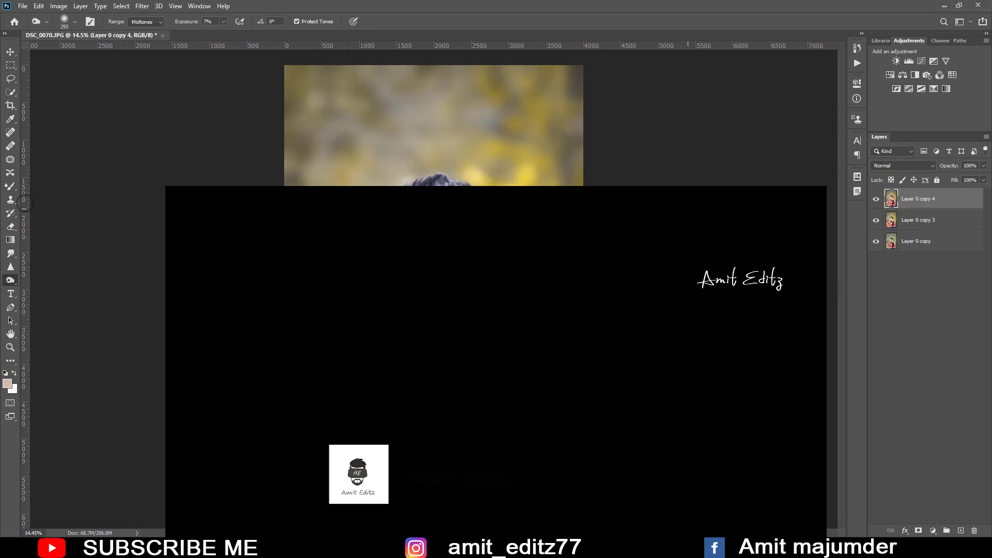
right_click(458, 305)
key("Escape")
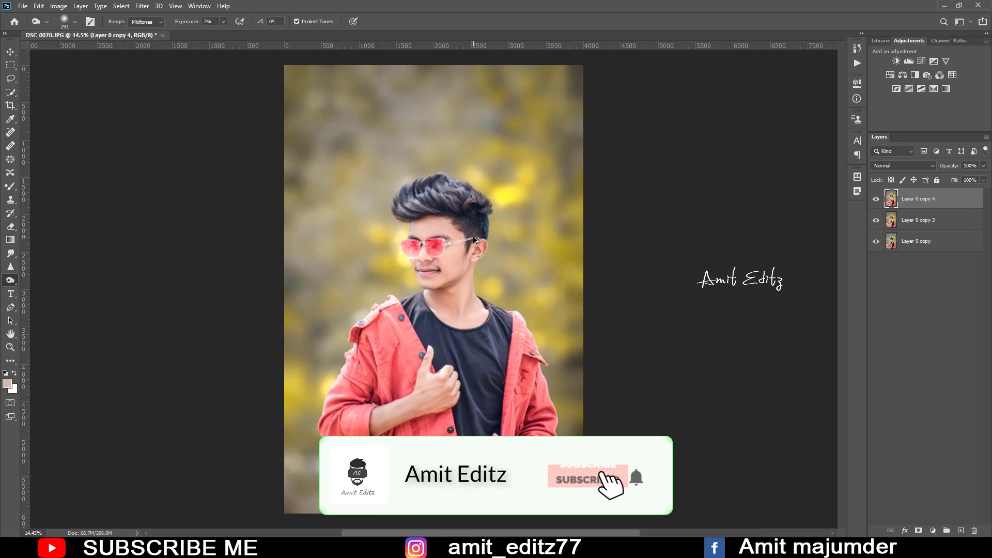
scroll(450, 361, "up", 3, "alt")
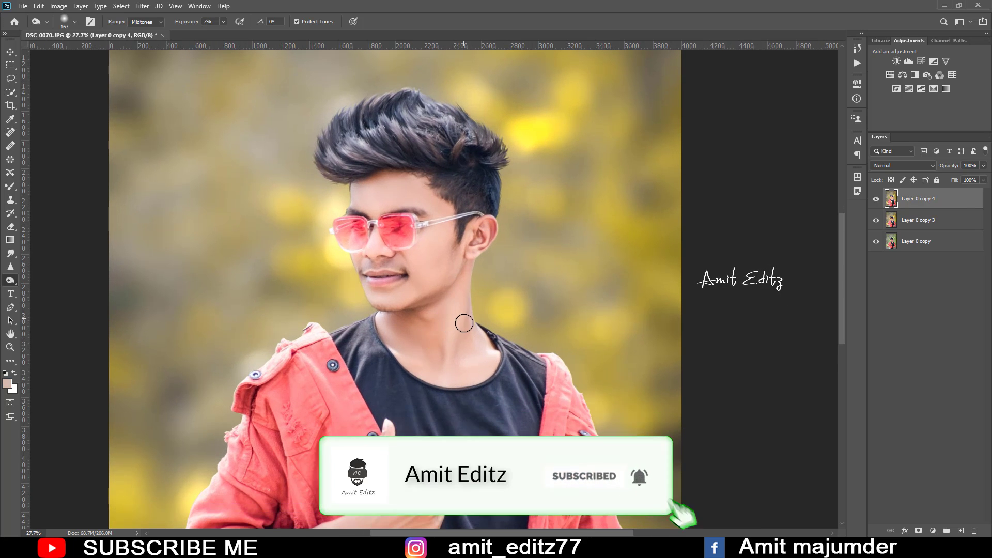
scroll(454, 301, "up", 1)
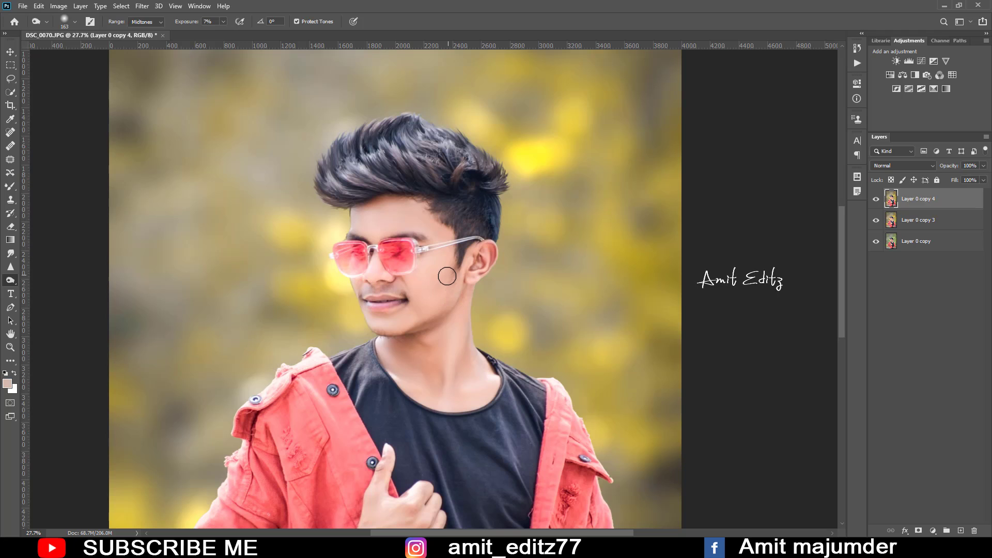
scroll(472, 331, "down", 1)
scroll(470, 332, "down", 4)
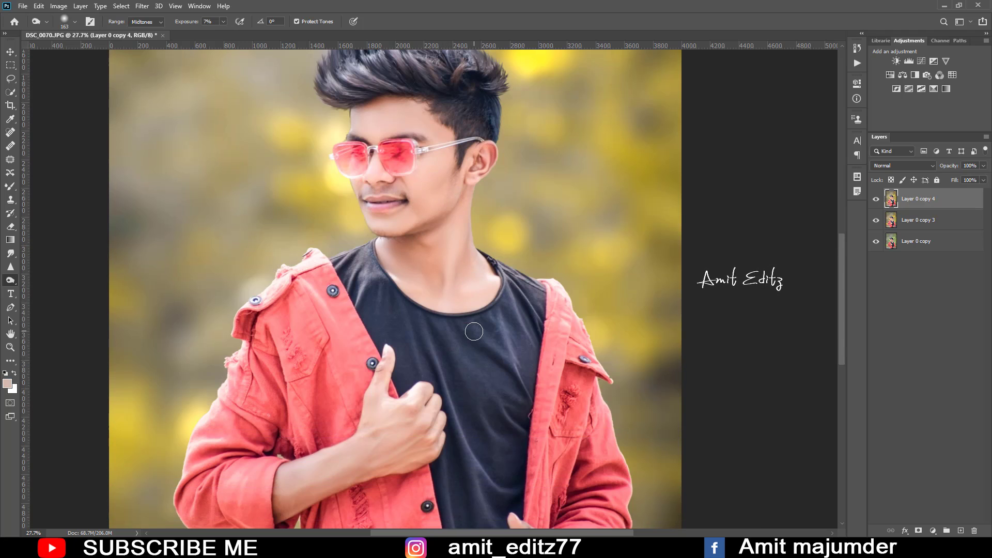
scroll(398, 350, "down", 3)
scroll(300, 401, "down", 1)
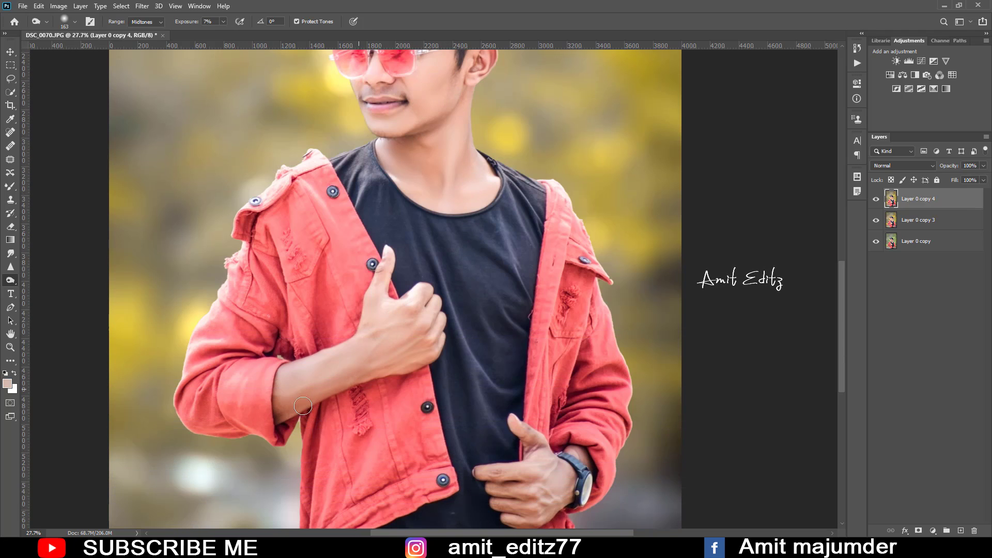
scroll(465, 362, "down", 2)
scroll(573, 372, "down", 2)
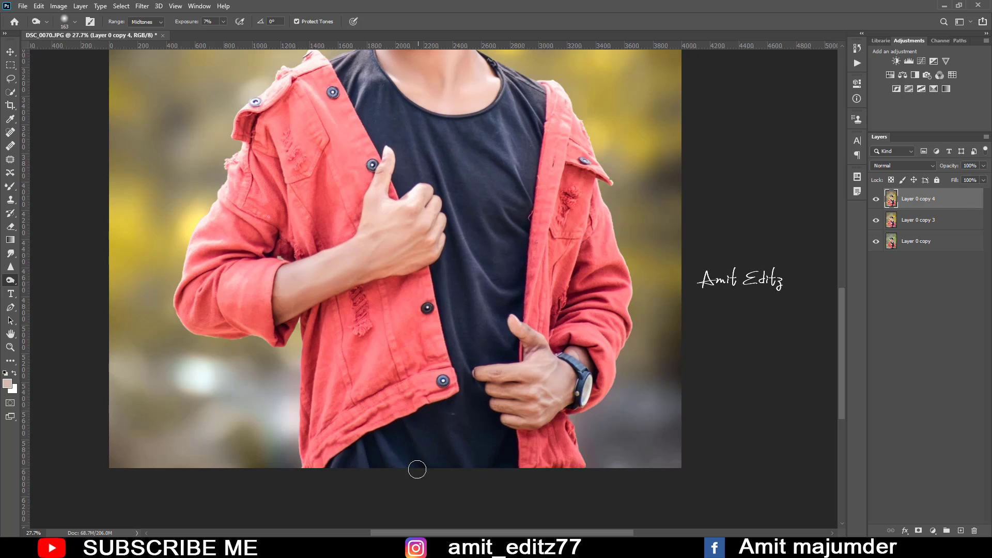
scroll(451, 353, "down", 2)
scroll(348, 379, "down", 1)
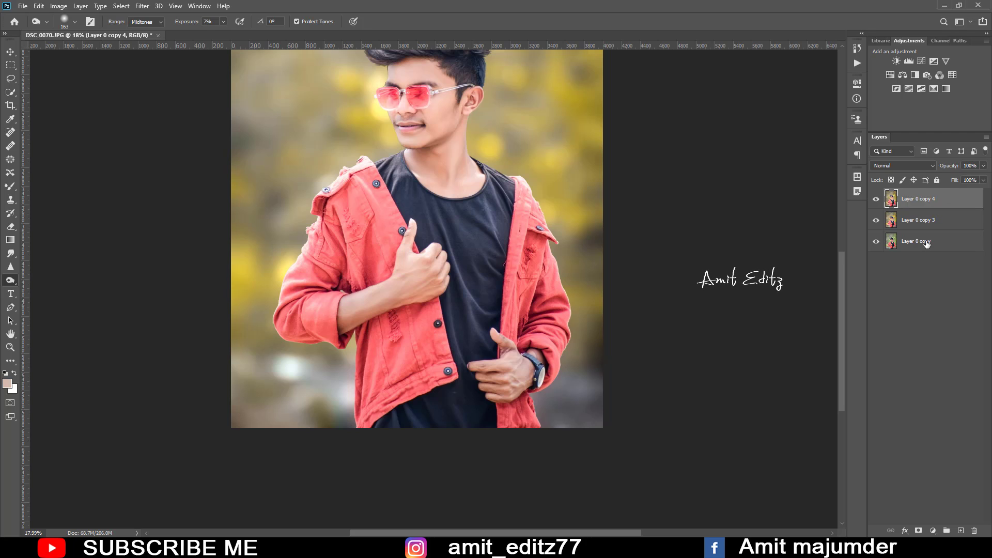
Merge Layer 0 copy 4 with copy 3 and duplicate the result as Layer 0 copy 5.
left_click(928, 221, "ctrl")
right_click(927, 221)
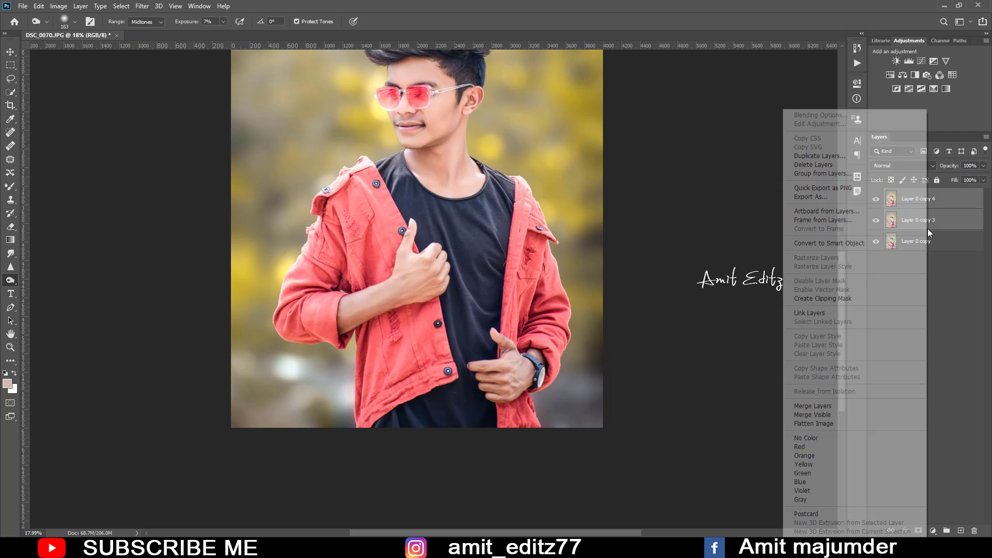
left_click(855, 408)
left_click_drag(930, 198, 962, 531)
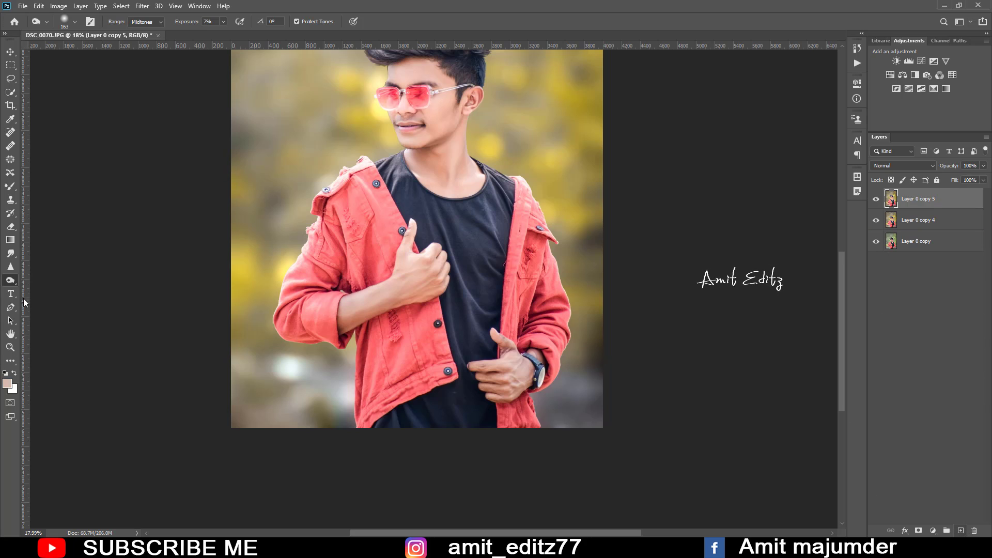
With the Blur tool at 73% strength, soften the jacket elbow and left outline.
left_click(10, 268)
right_click(11, 256)
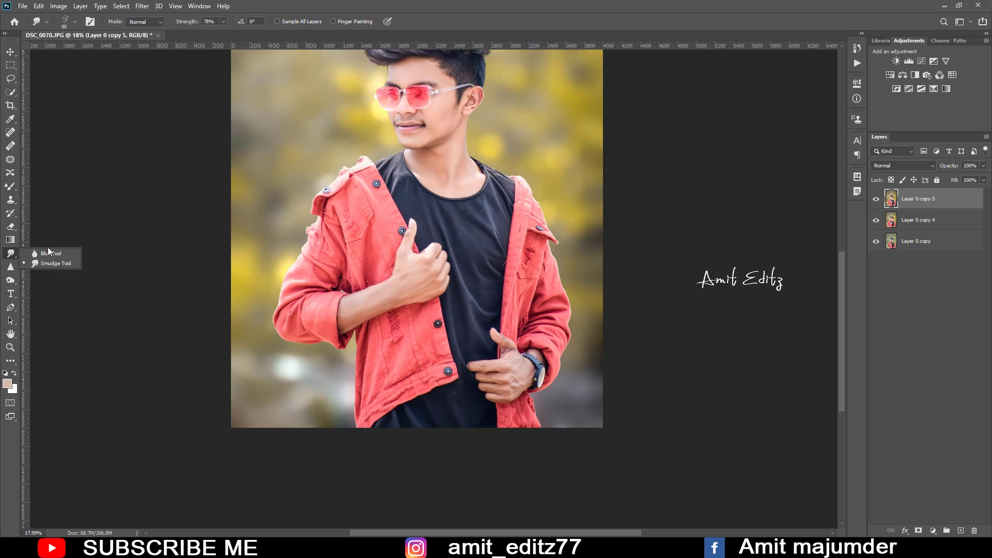
left_click(41, 253)
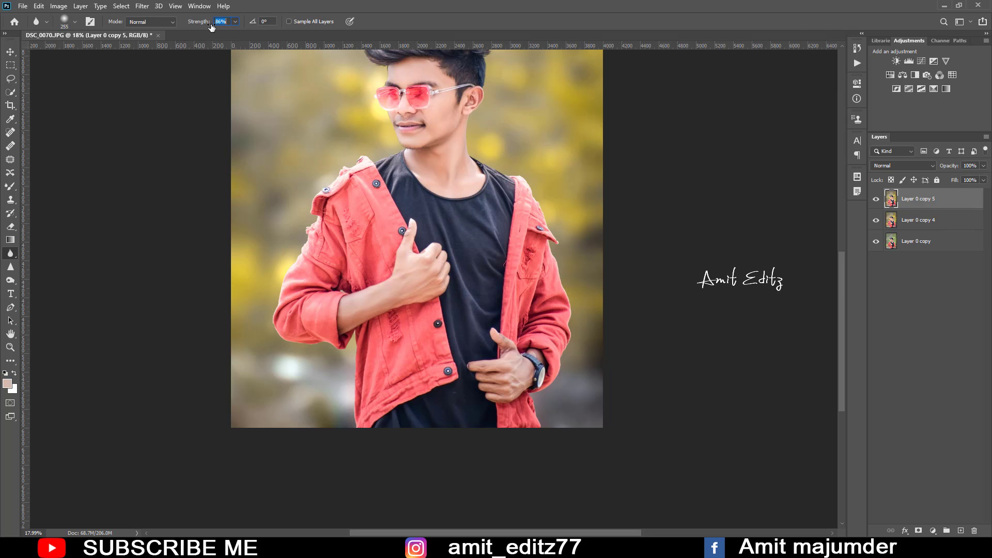
scroll(343, 420, "up", 3)
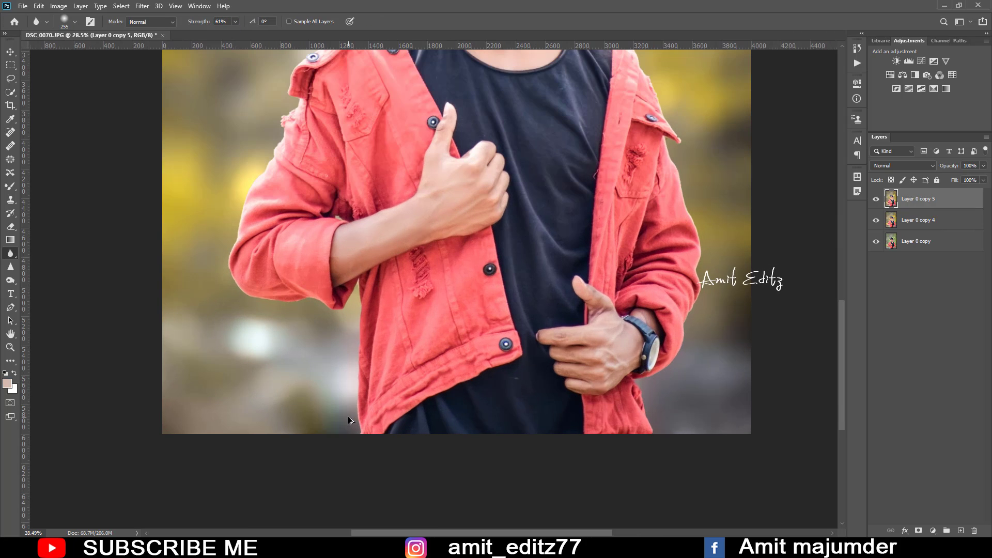
scroll(351, 418, "down", 1)
scroll(351, 417, "up", 3)
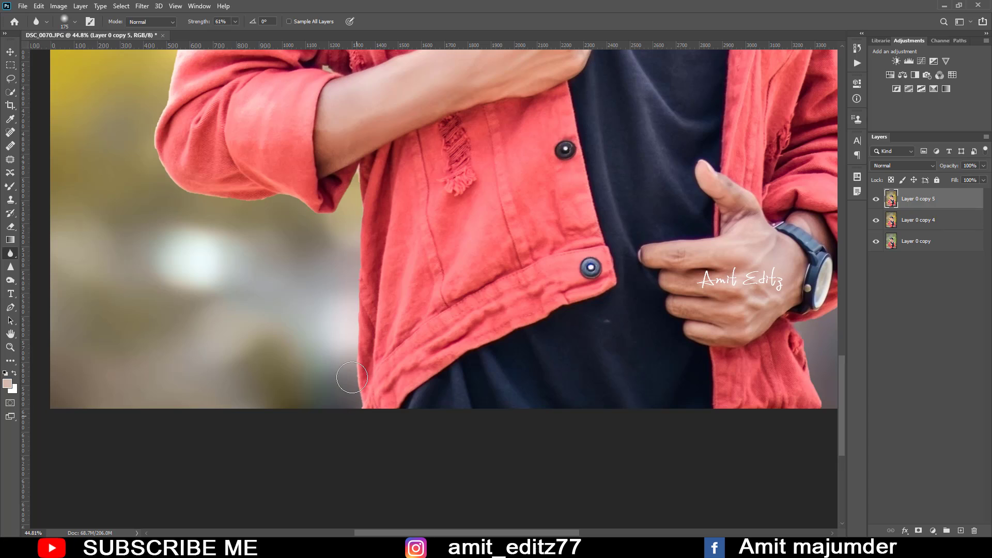
left_click(221, 22)
scroll(224, 24, "up", 4)
left_click_drag(336, 211, 321, 216)
left_click_drag(230, 194, 324, 320)
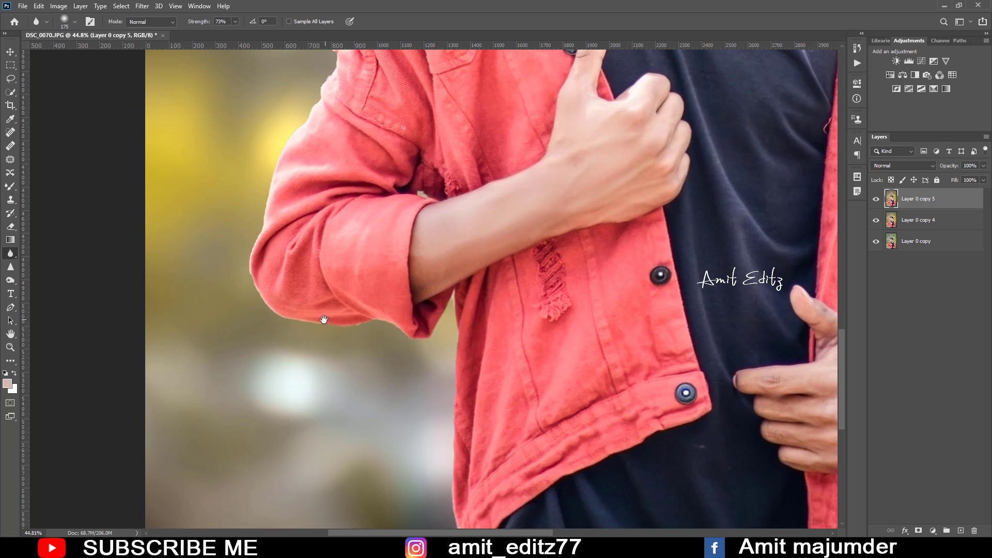
left_click_drag(276, 251, 264, 382)
mouse_move(266, 308)
left_mouse_down()
mouse_move(349, 160)
mouse_move(326, 366)
left_mouse_up()
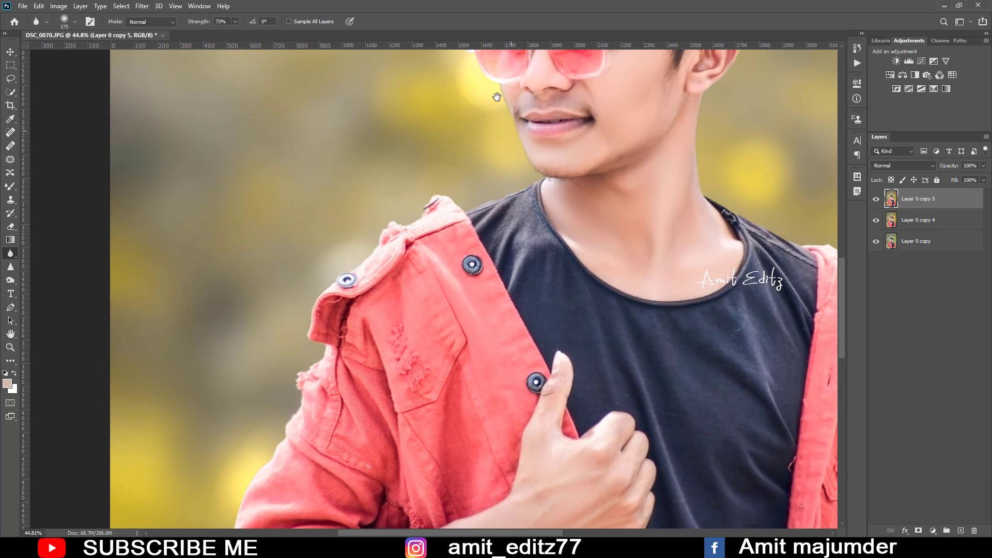
Work across the hair, neck and jacket's right side, then fit the whole photo on screen.
left_click_drag(496, 97, 489, 305)
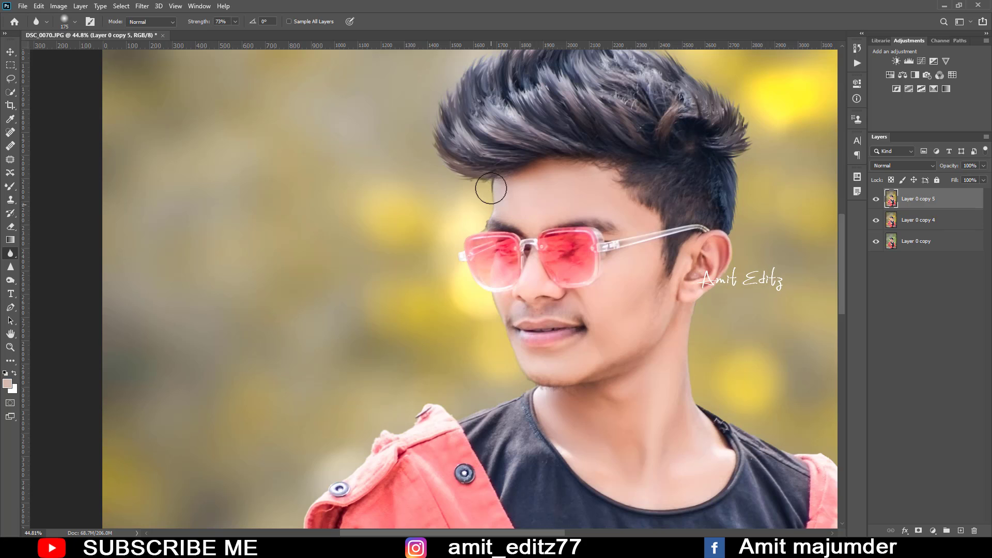
left_click_drag(575, 212, 202, 280)
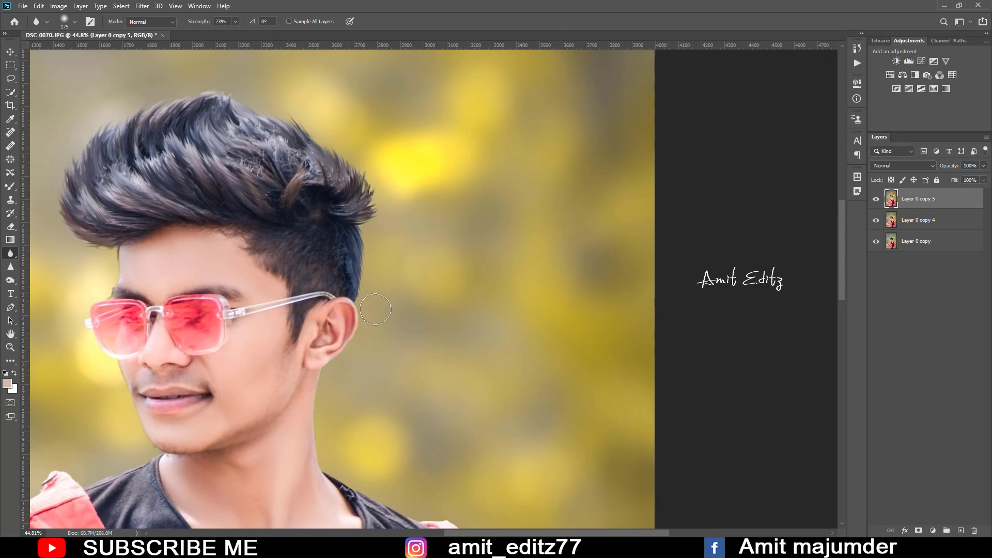
left_click_drag(329, 433, 321, 231)
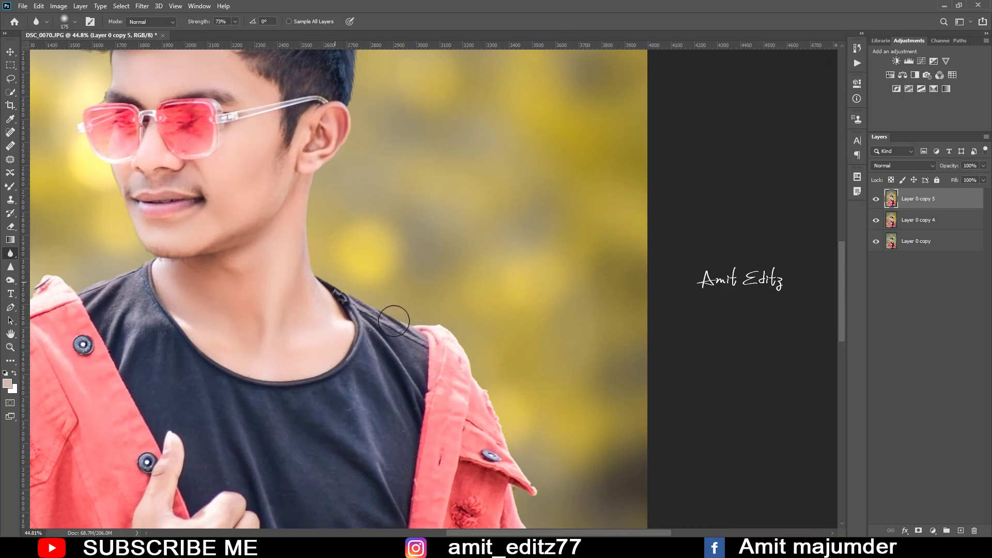
left_click_drag(466, 369, 411, 149)
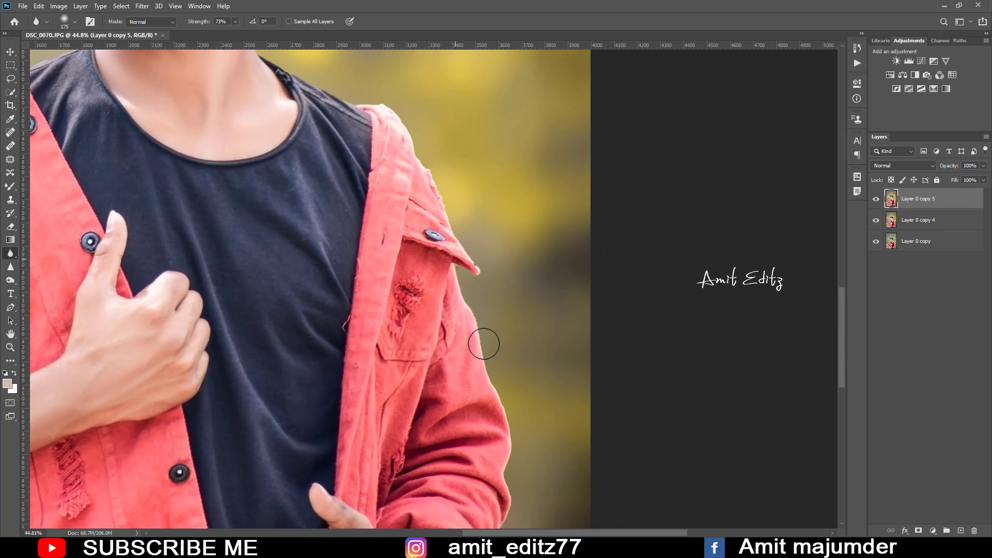
left_click_drag(483, 344, 435, 180)
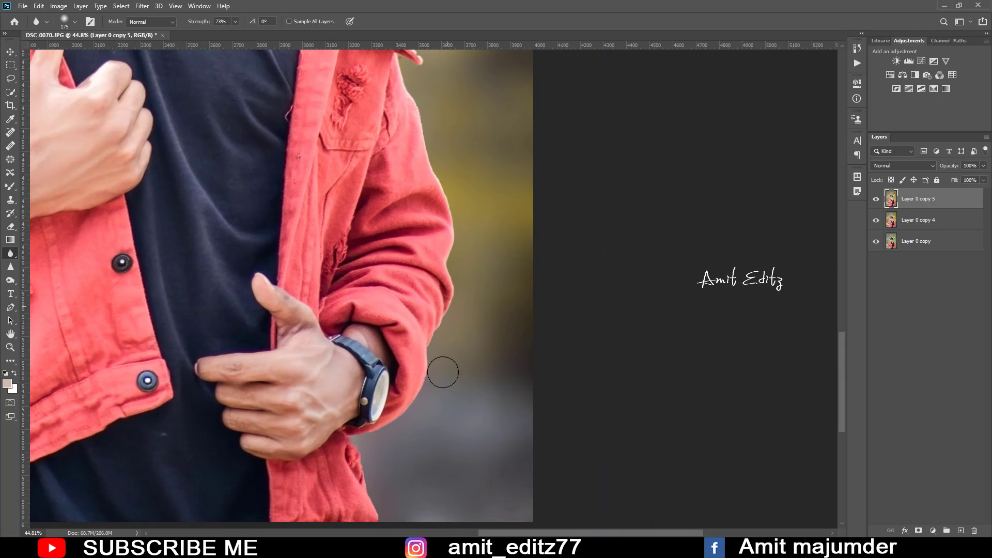
left_click_drag(439, 377, 457, 164)
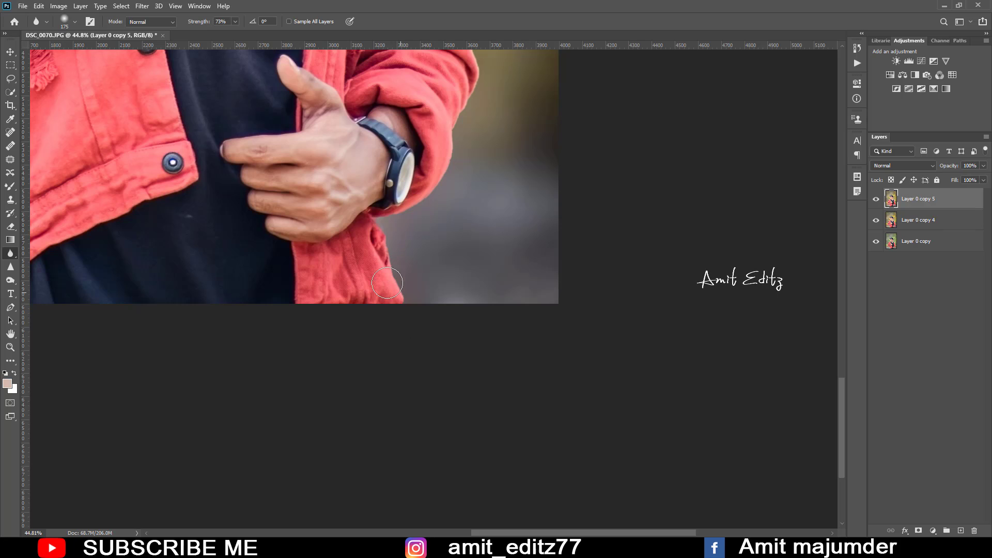
key("ctrl+0")
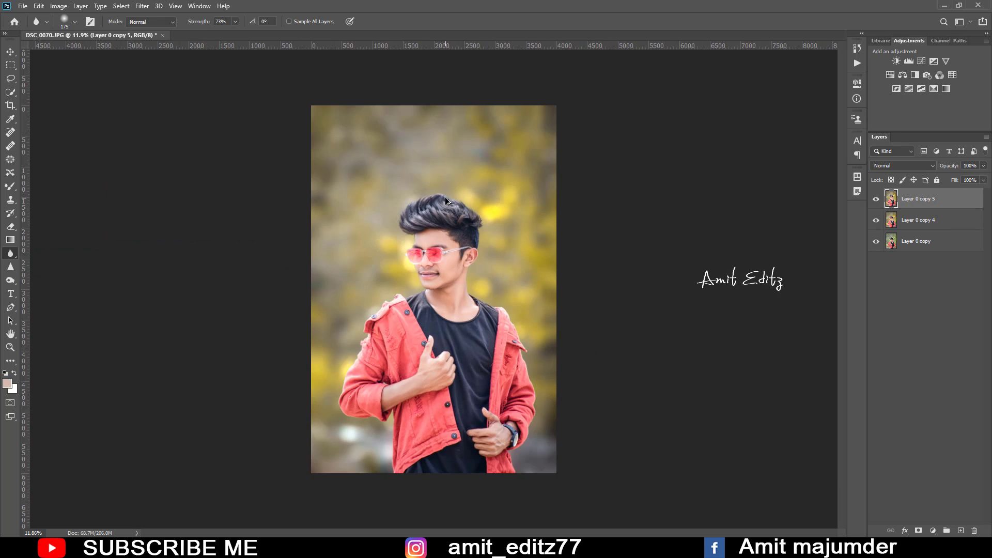
Merge Layer 0 copy 5 down into copy 4, leaving two photo layers.
scroll(447, 199, "down", 2)
scroll(453, 217, "up", 1)
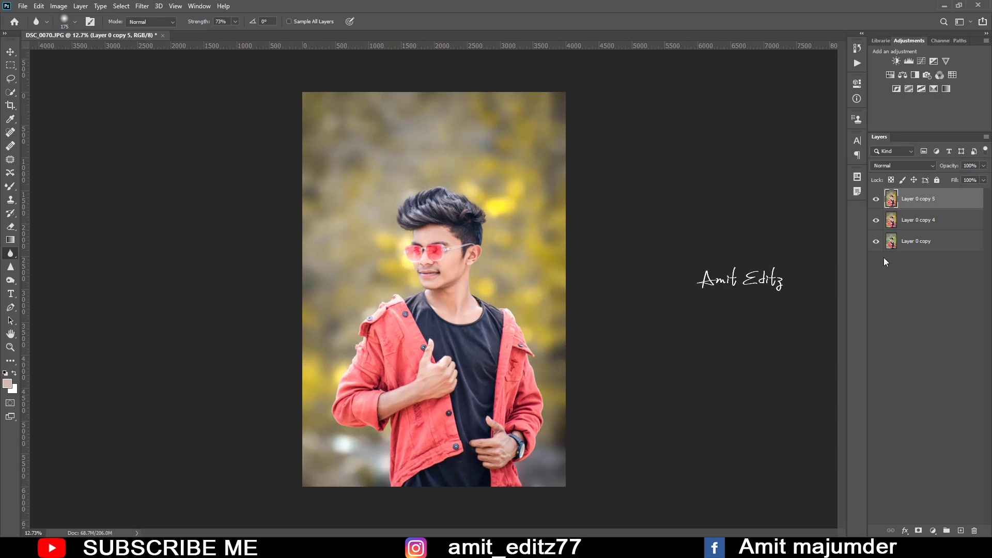
right_click(933, 217)
left_click(827, 407)
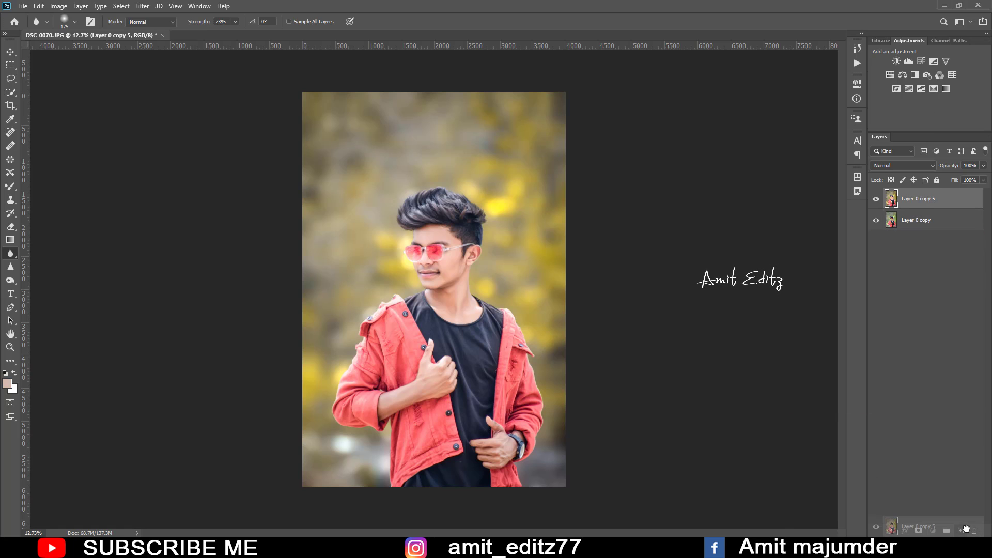
Duplicate the photo layer, apply a High Pass filter, and set the copy to Soft Light.
left_click_drag(934, 205, 960, 531)
left_click(143, 7)
mouse_move(150, 250)
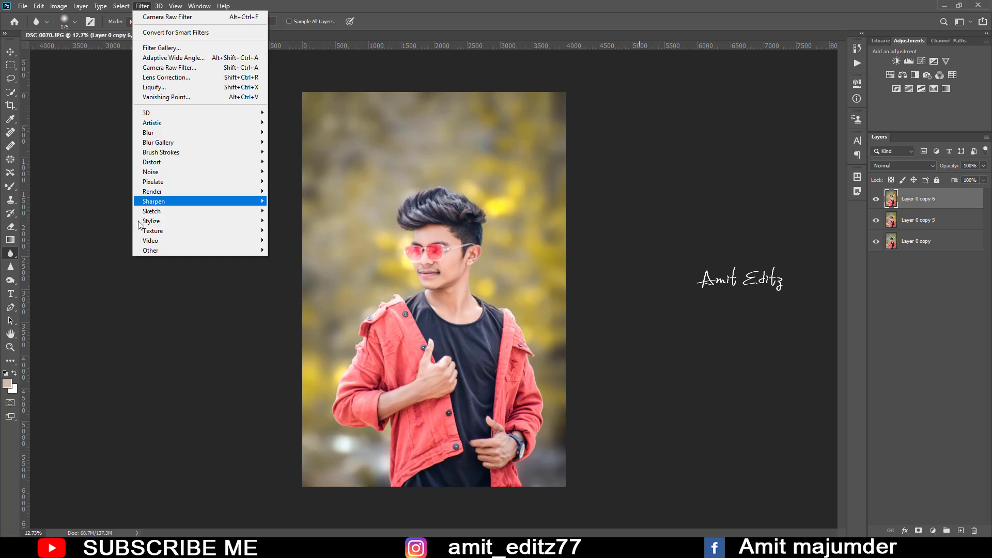
left_click(296, 260)
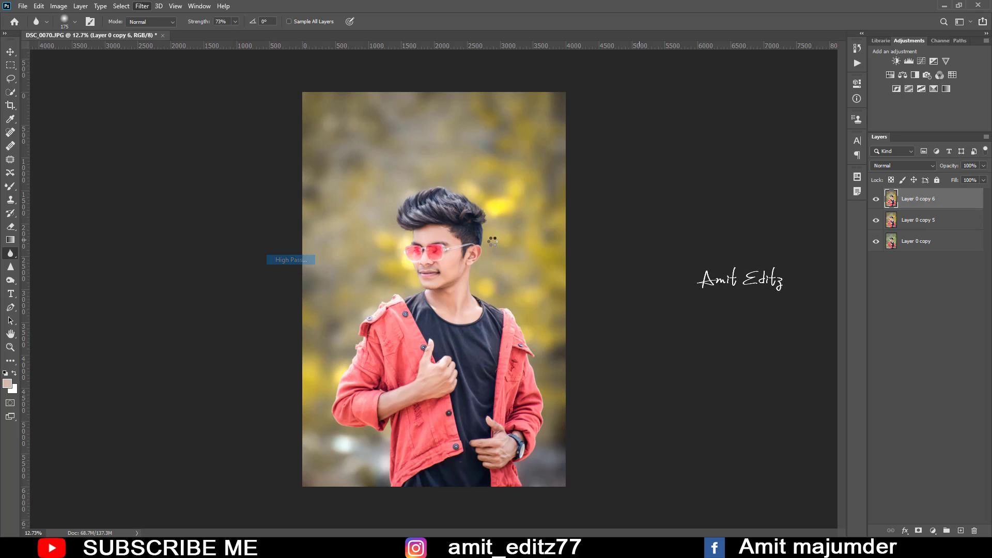
left_click(549, 134)
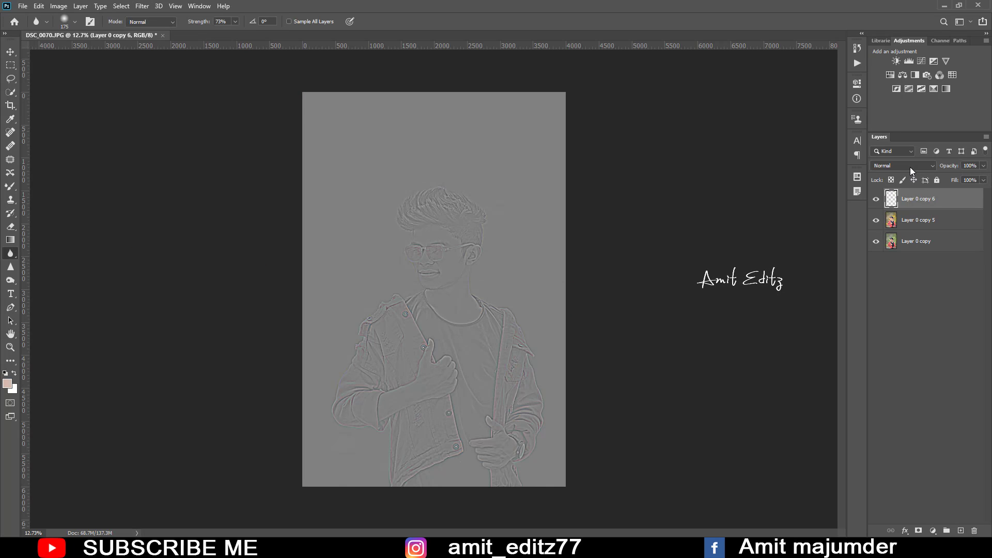
left_click(910, 167)
left_click(899, 300)
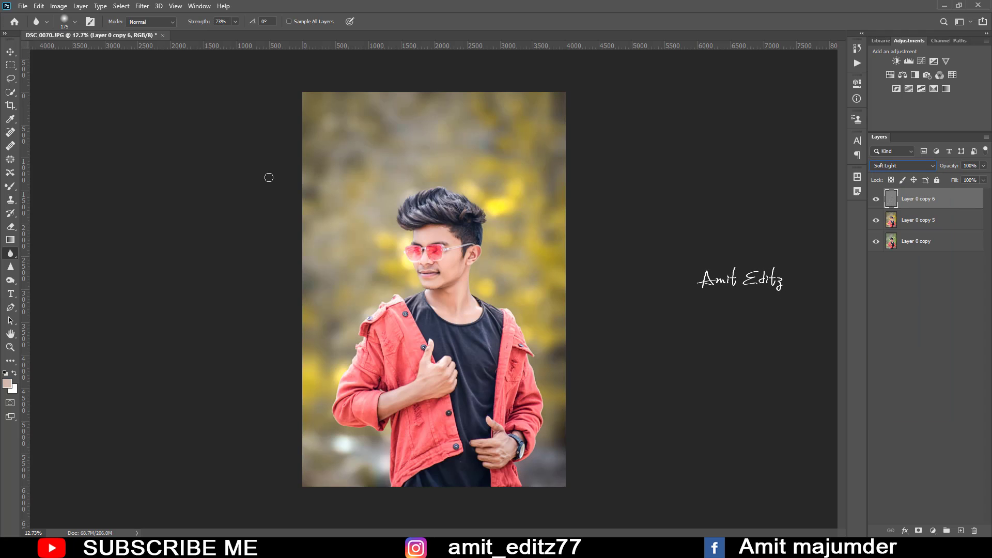
Lower the High Pass sharpening layer's opacity to 58%.
left_click(10, 51)
scroll(432, 228, "up", 2)
scroll(434, 229, "up", 2)
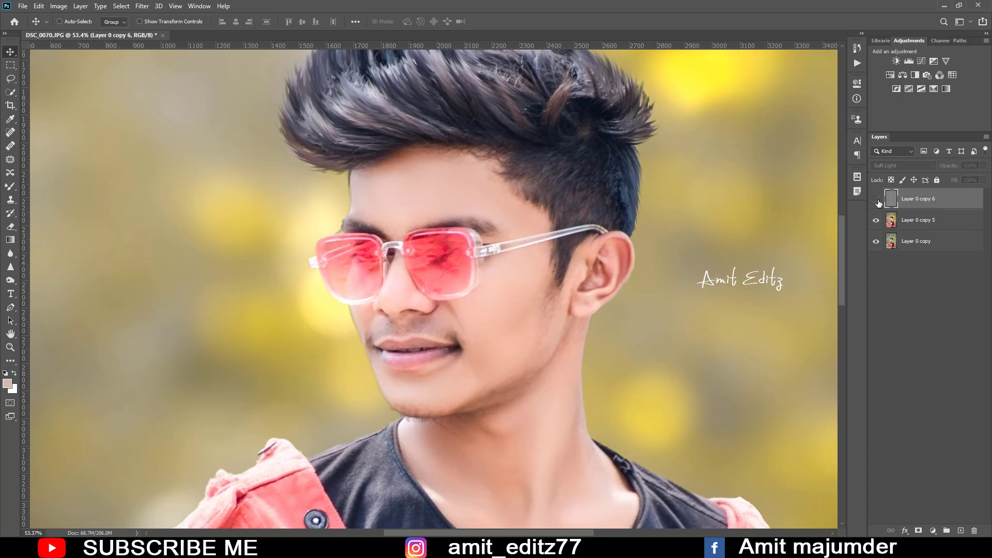
left_click(983, 166)
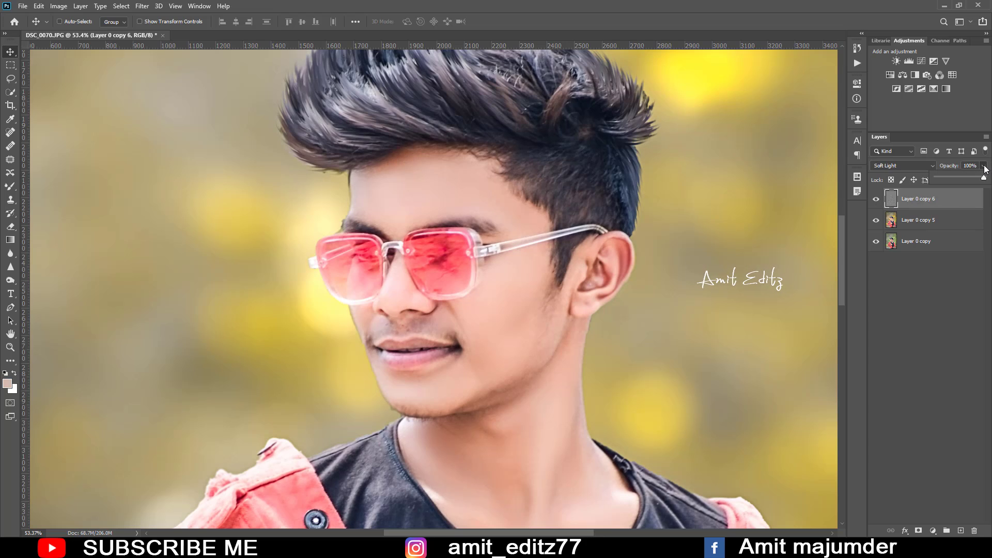
left_click(962, 178)
Merge the sharpening layer with the photo layer beneath it.
left_click(940, 222, "ctrl")
right_click(930, 222)
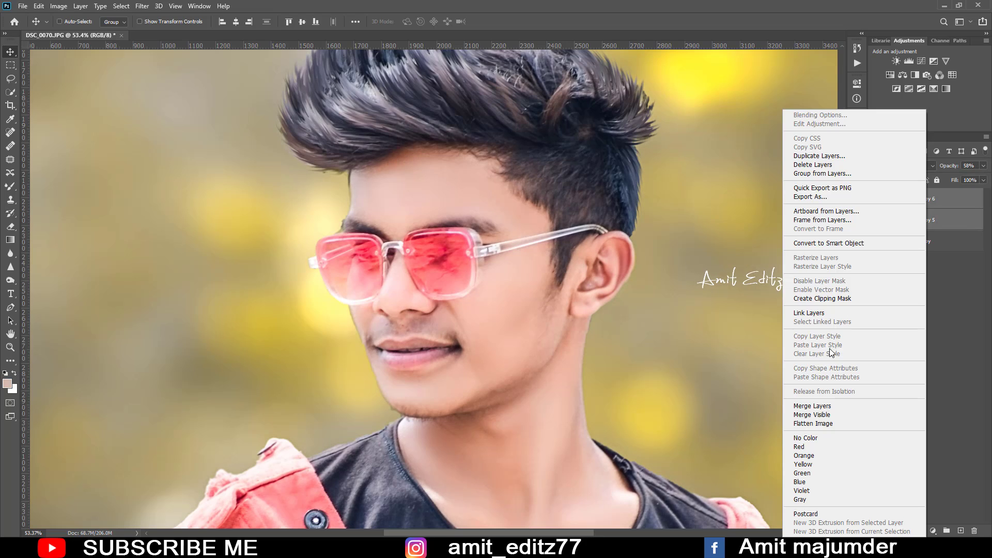
left_click(816, 407)
scroll(466, 261, "down", 1)
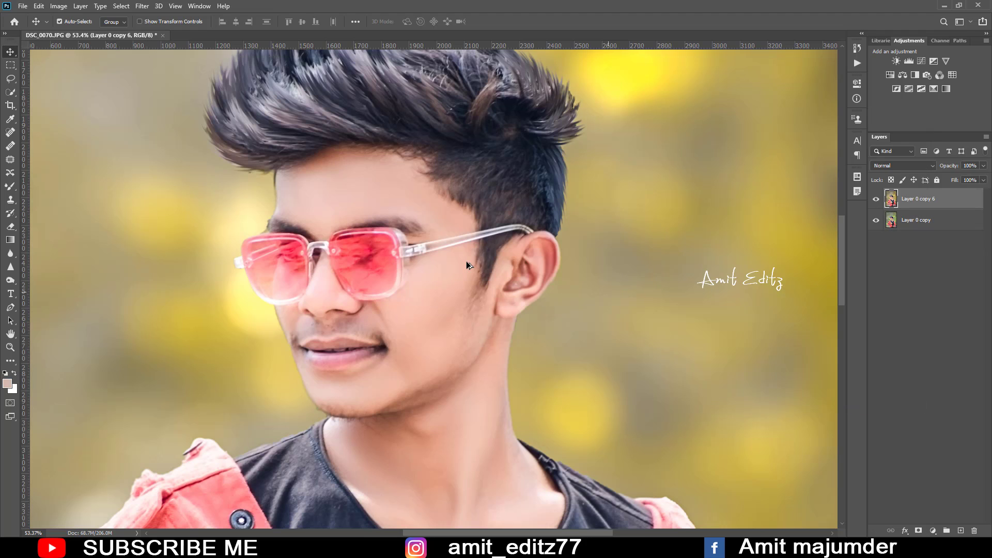
scroll(466, 261, "down", 1)
scroll(466, 262, "down", 3)
scroll(465, 261, "down", 2)
scroll(466, 261, "up", 2)
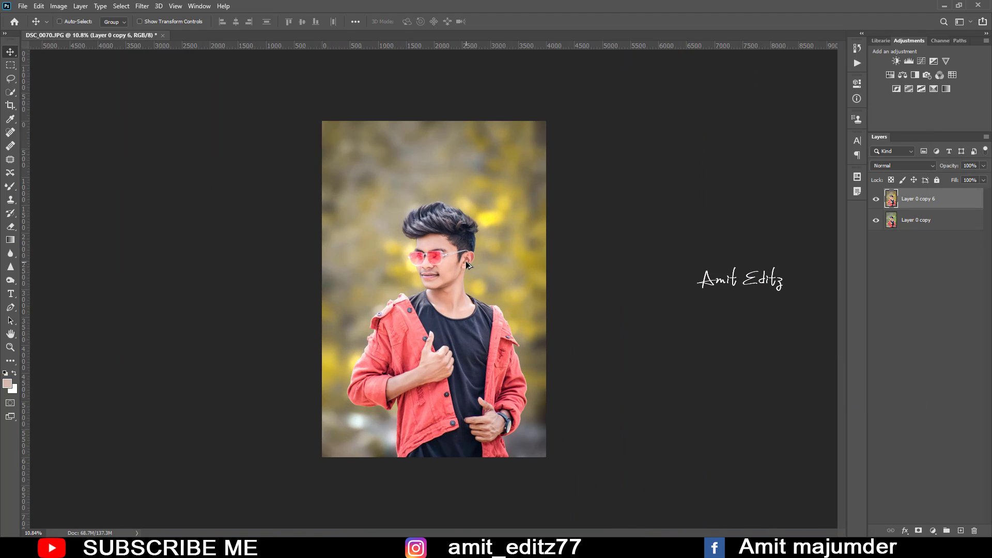
Toggle the sharpened layer's visibility to compare before and after.
left_click(877, 200)
left_click(877, 200)
scroll(485, 219, "up", 2)
scroll(485, 219, "down", 2)
scroll(482, 217, "up", 1)
Apply a 52 px white stroke around the portrait's edges.
scroll(481, 217, "down", 1)
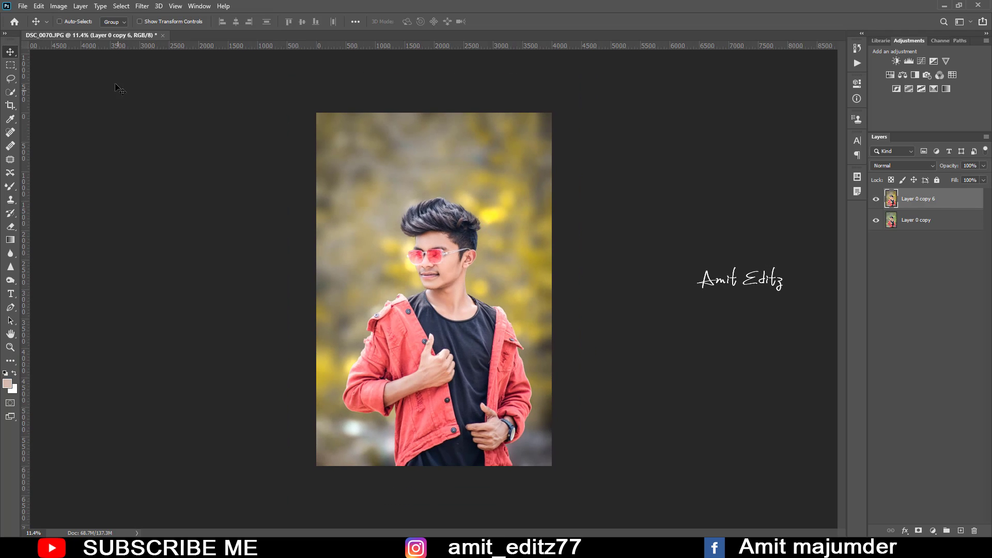
left_click(39, 7)
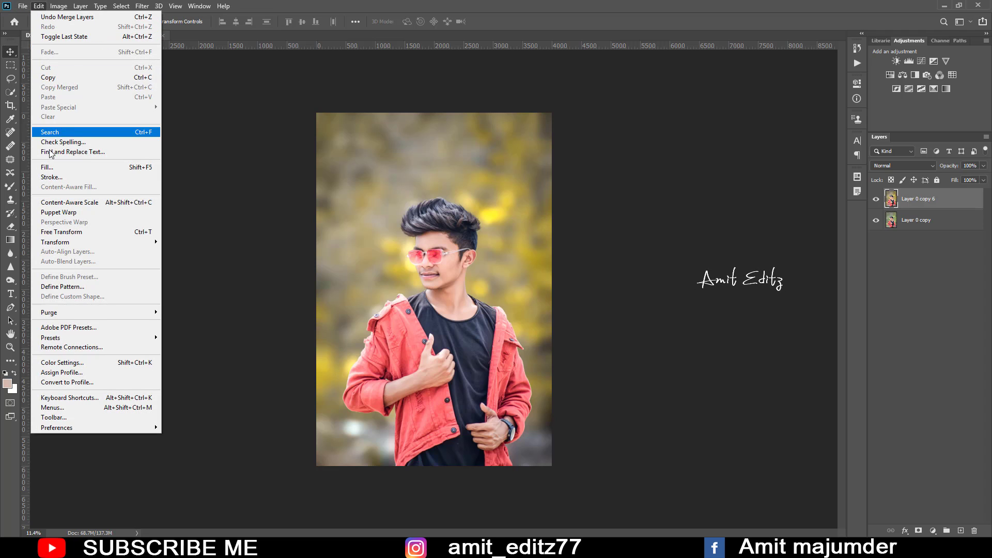
left_click(49, 176)
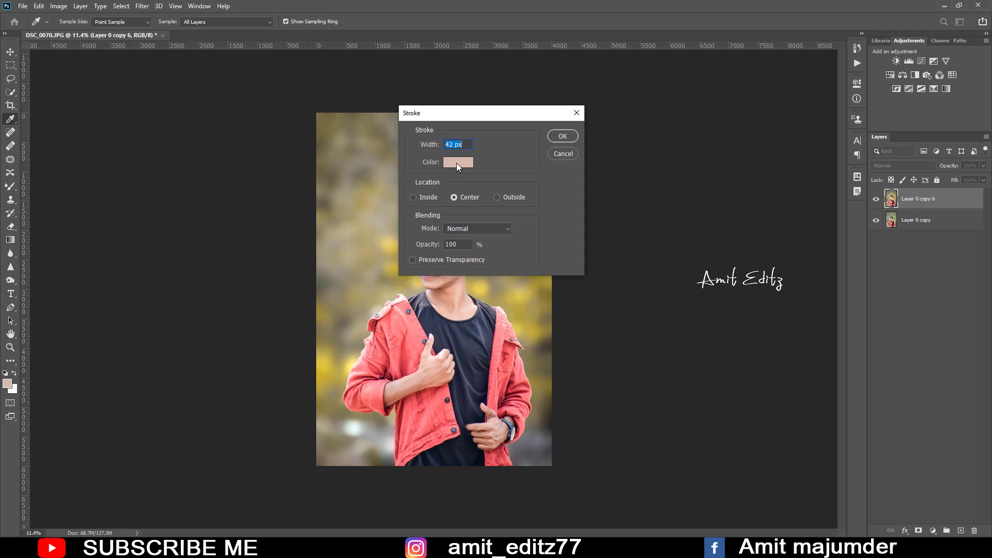
left_click(457, 163)
left_click_drag(506, 158, 474, 125)
left_click(704, 133)
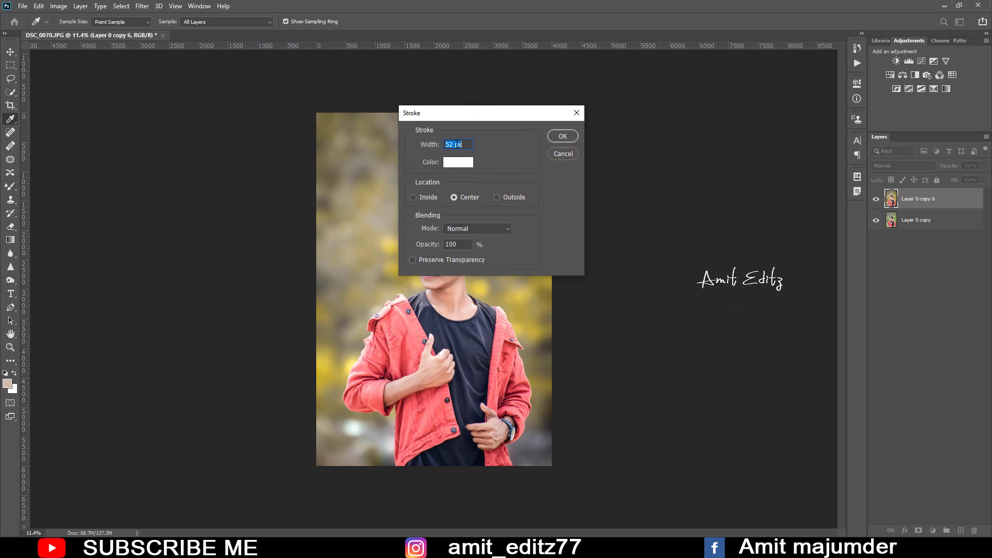
left_click(563, 136)
Fit the bordered photo in view and toggle the top layer to compare.
key("v")
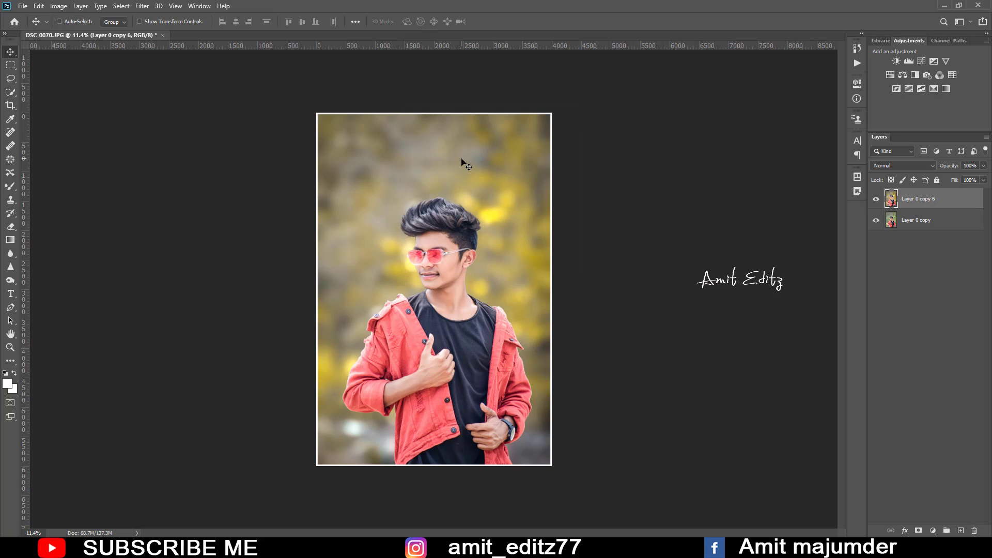
key("ctrl+0")
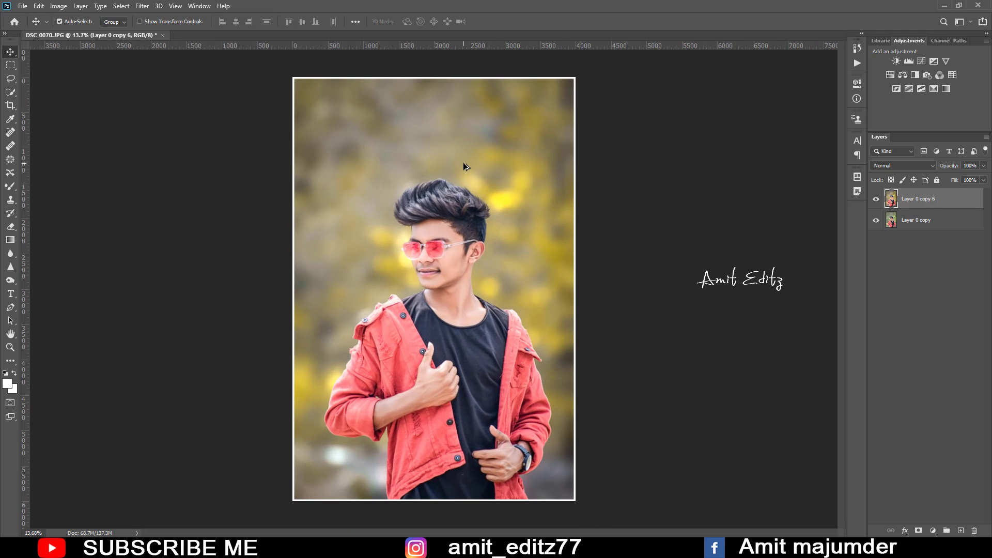
left_click(877, 200)
left_click(877, 200)
left_click(877, 200)
left_click(876, 200)
Turn off auto layer picking and switch to the folder holding the original photo.
scroll(456, 240, "down", 1)
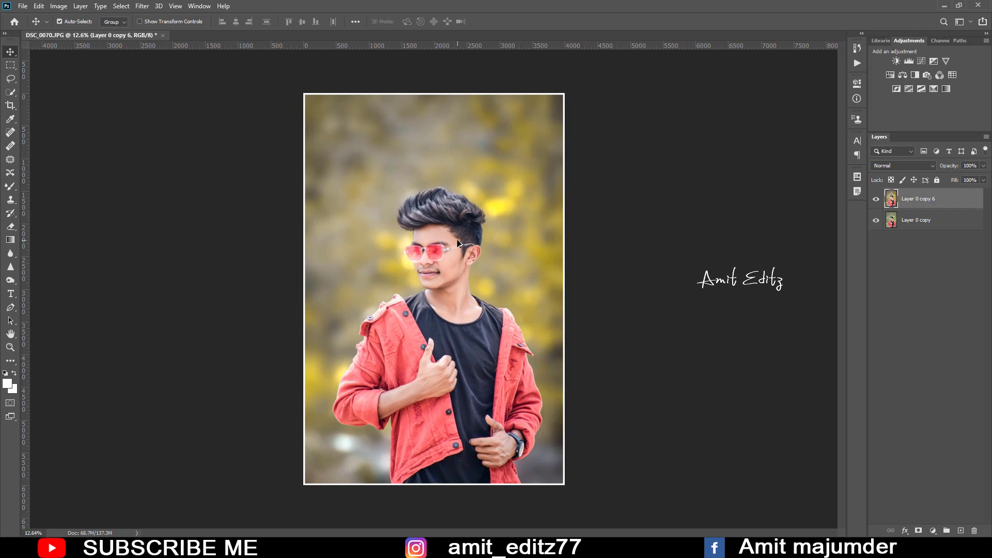
key("ctrl")
key("alt+Tab")
right_click(561, 156)
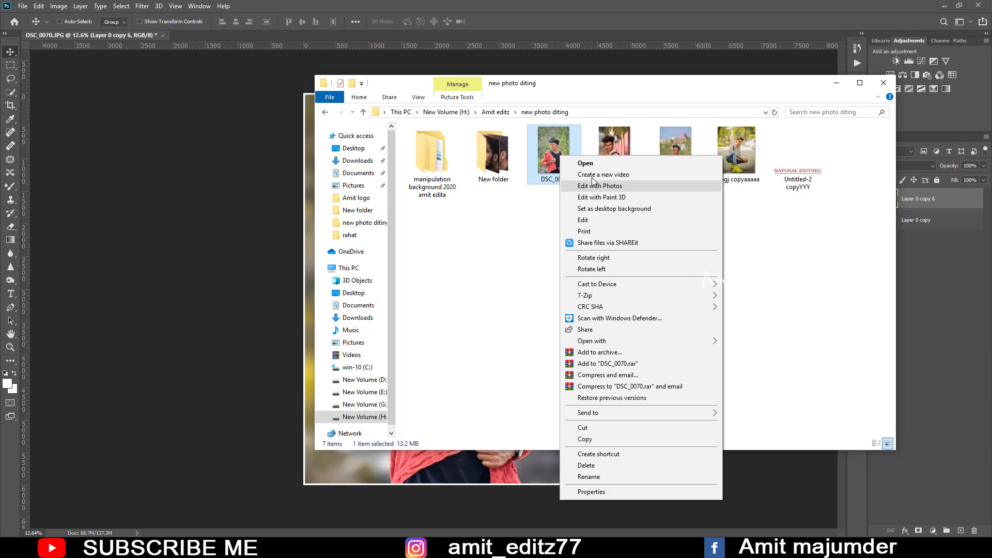
left_click(588, 162)
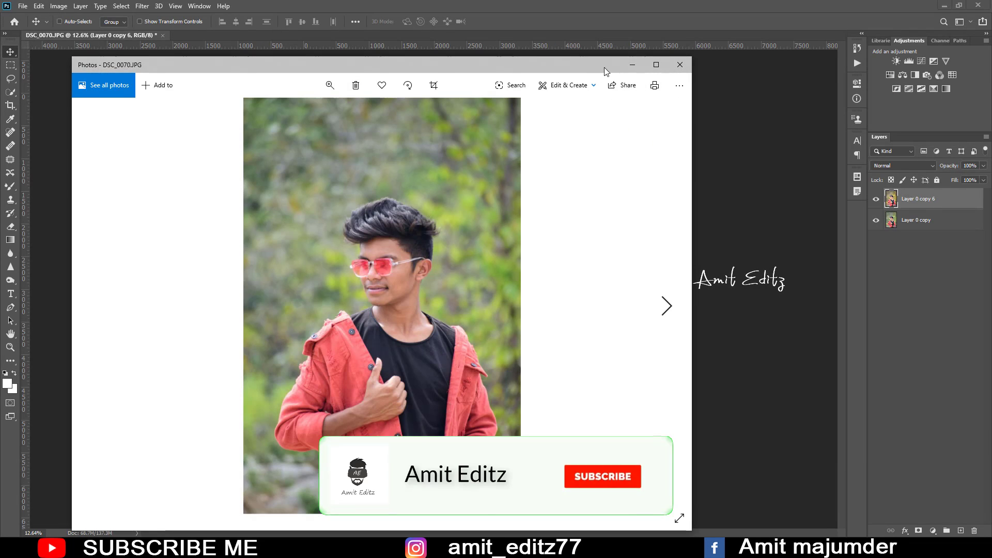
mouse_move(602, 69)
left_mouse_down()
mouse_move(293, 61)
mouse_move(500, 150)
left_mouse_up()
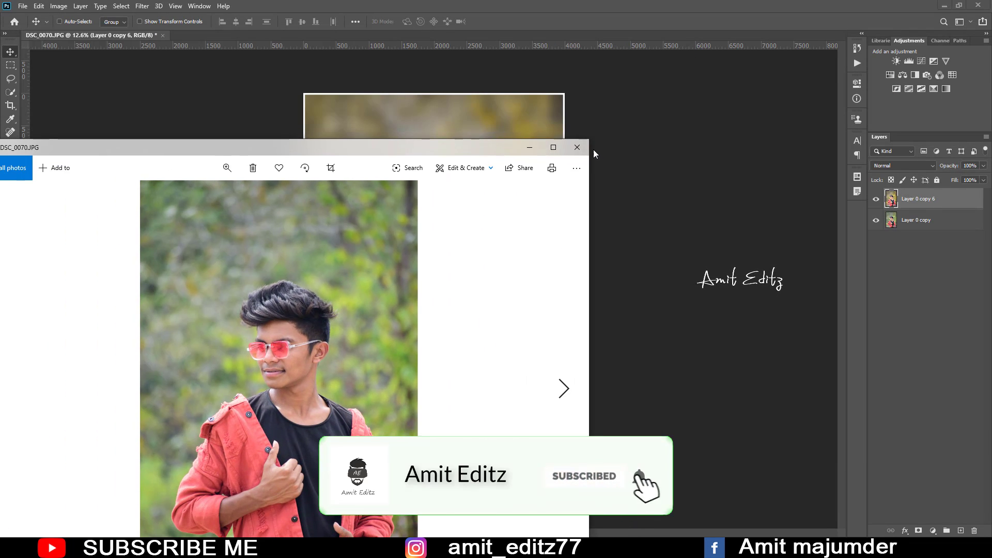
left_click_drag(587, 143, 416, 302)
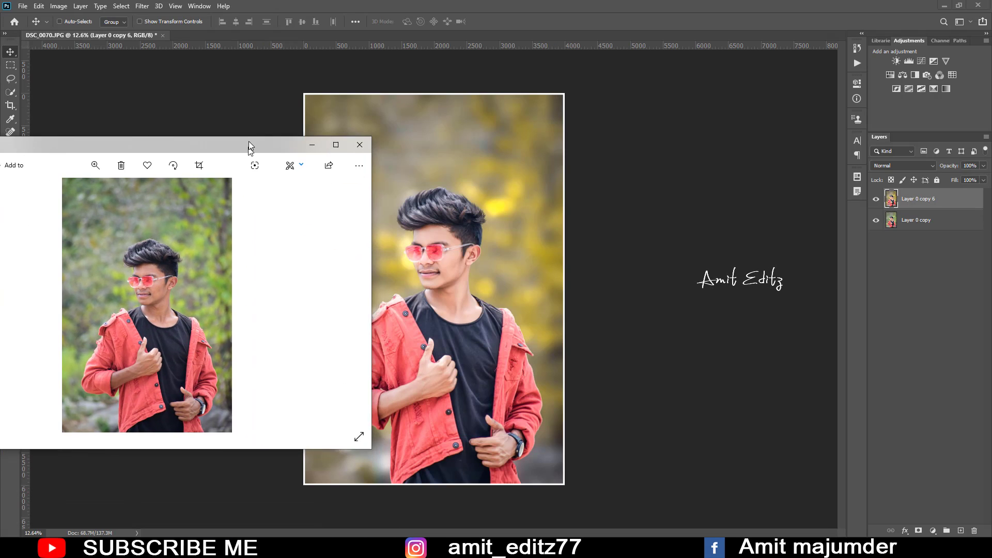
left_click_drag(295, 310, 223, 127)
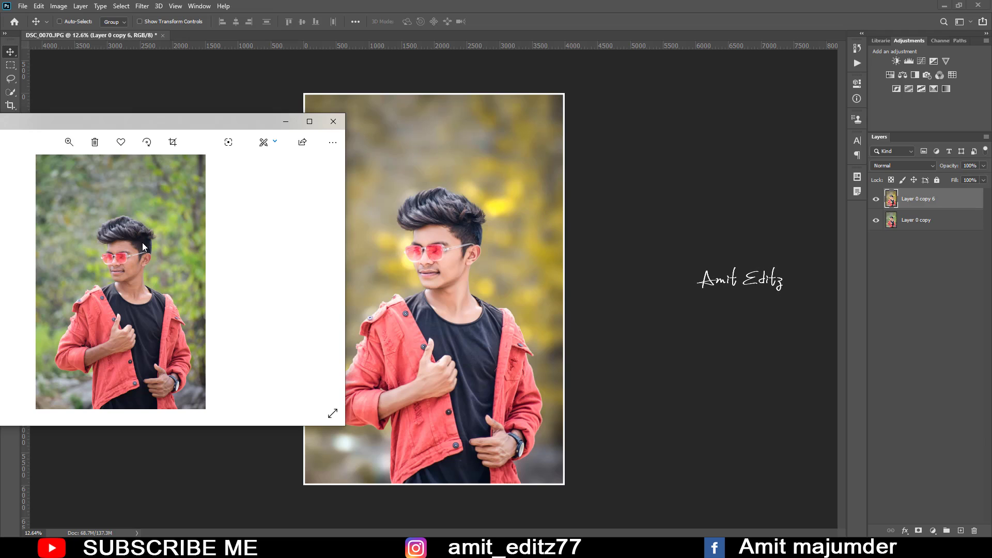
mouse_move(225, 120)
left_mouse_down()
mouse_move(855, 170)
mouse_move(927, 150)
mouse_move(671, 144)
left_mouse_up()
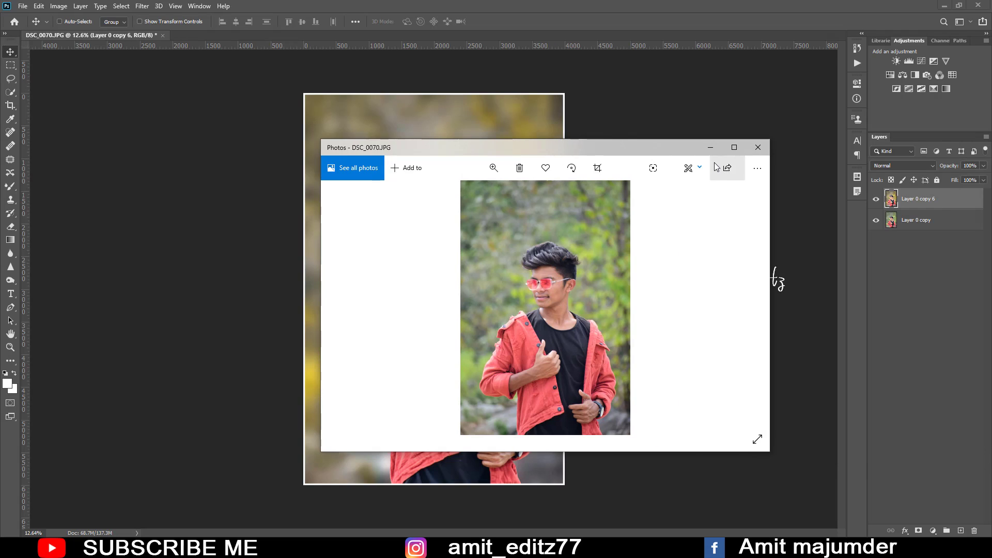
left_click(755, 148)
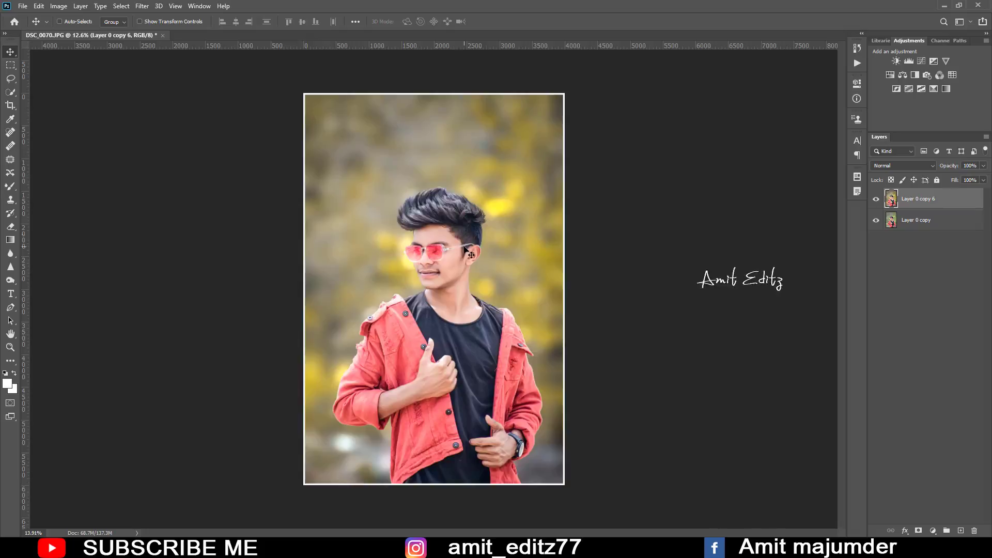
scroll(465, 250, "up", 1)
scroll(464, 247, "down", 1)
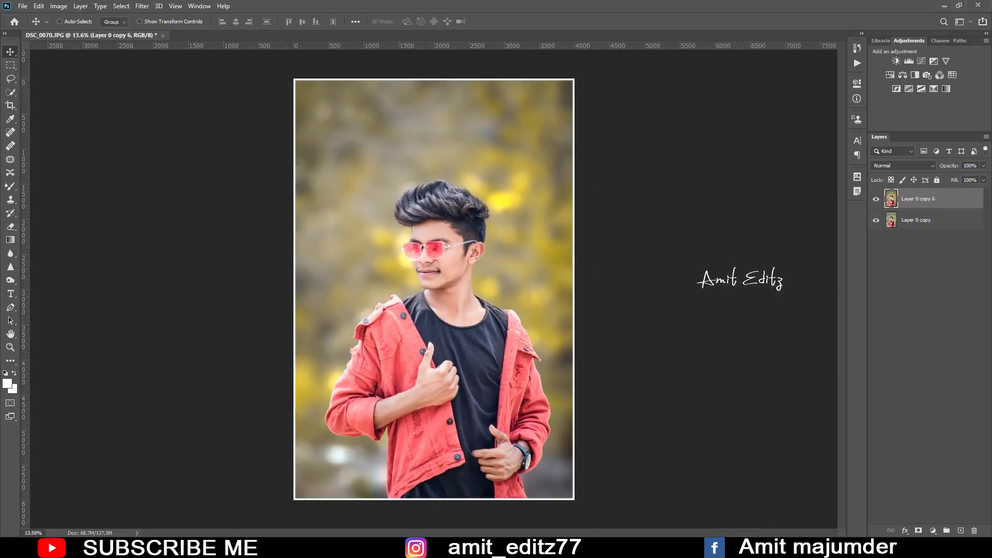